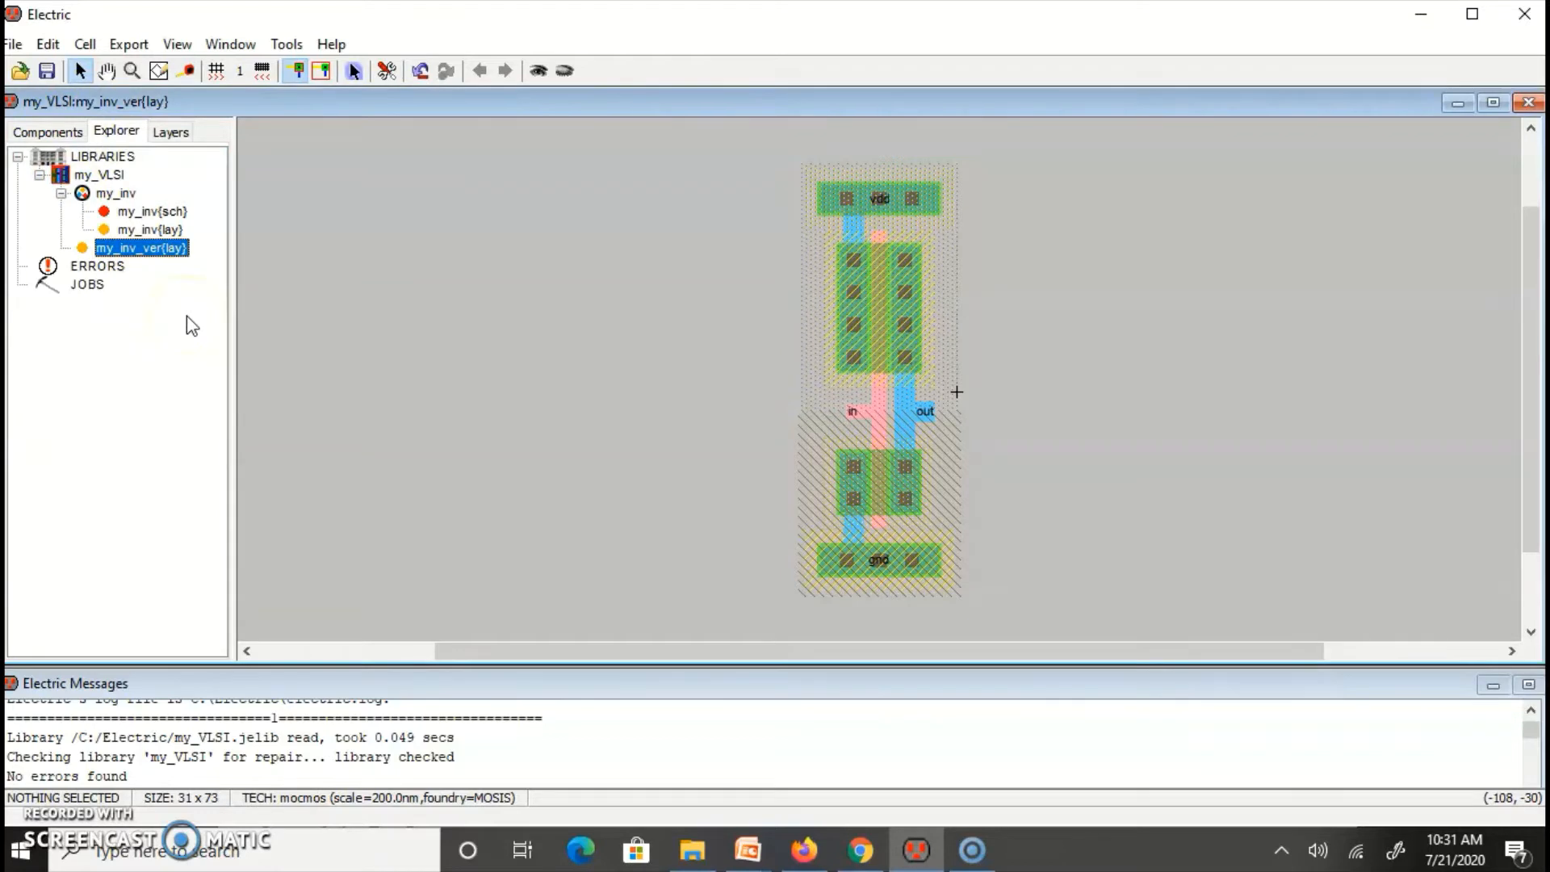
Open the my_inv schematic, and create a new schematic cell named 5stage in the my_VLSI library.
double_click(152, 211)
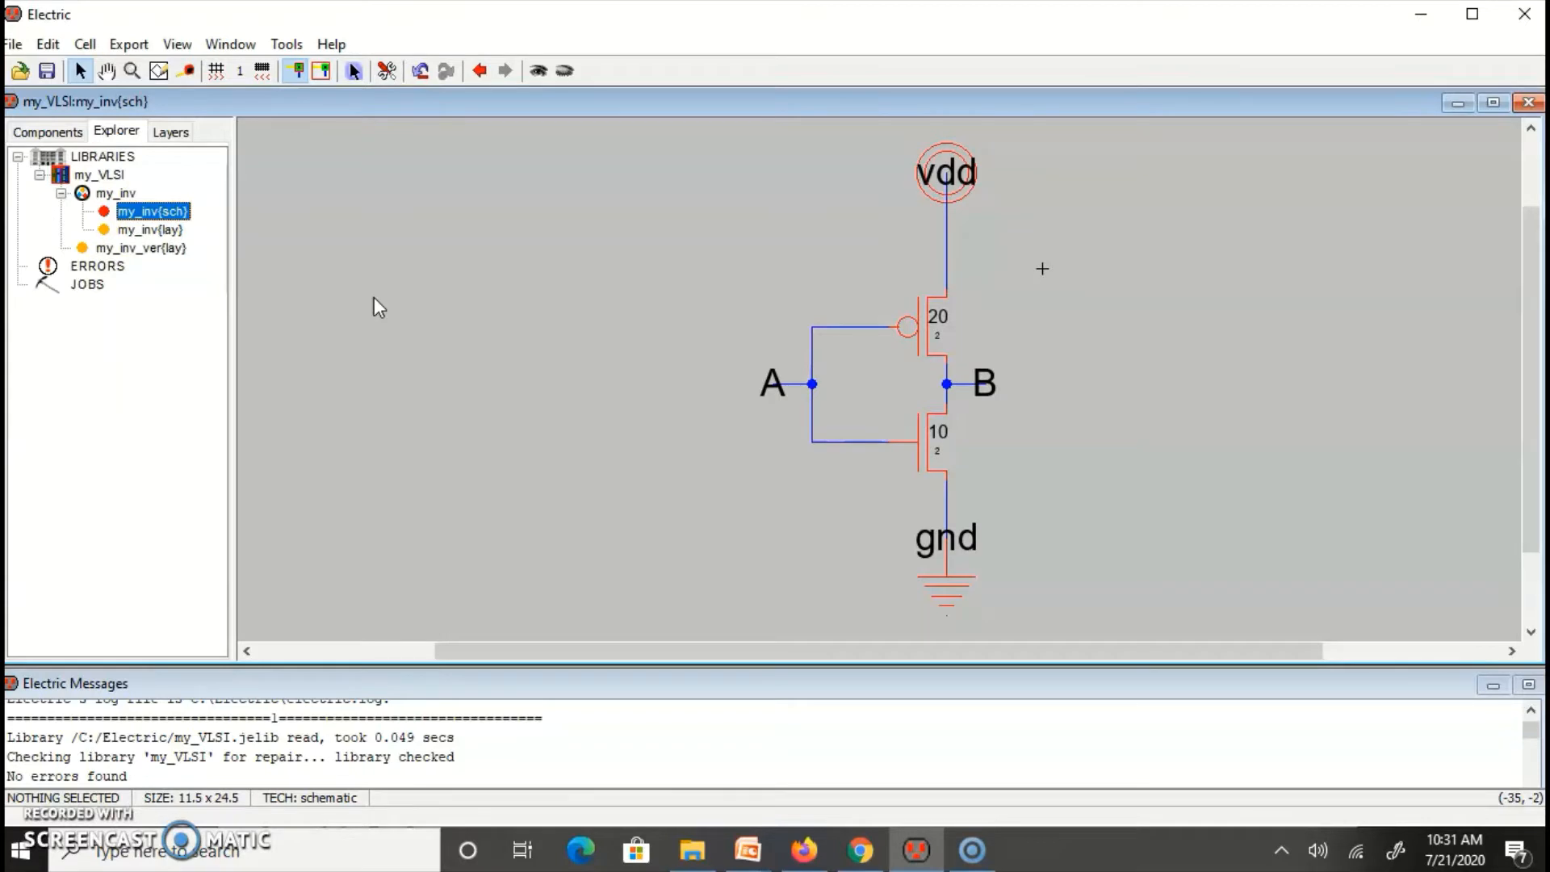
left_click(85, 45)
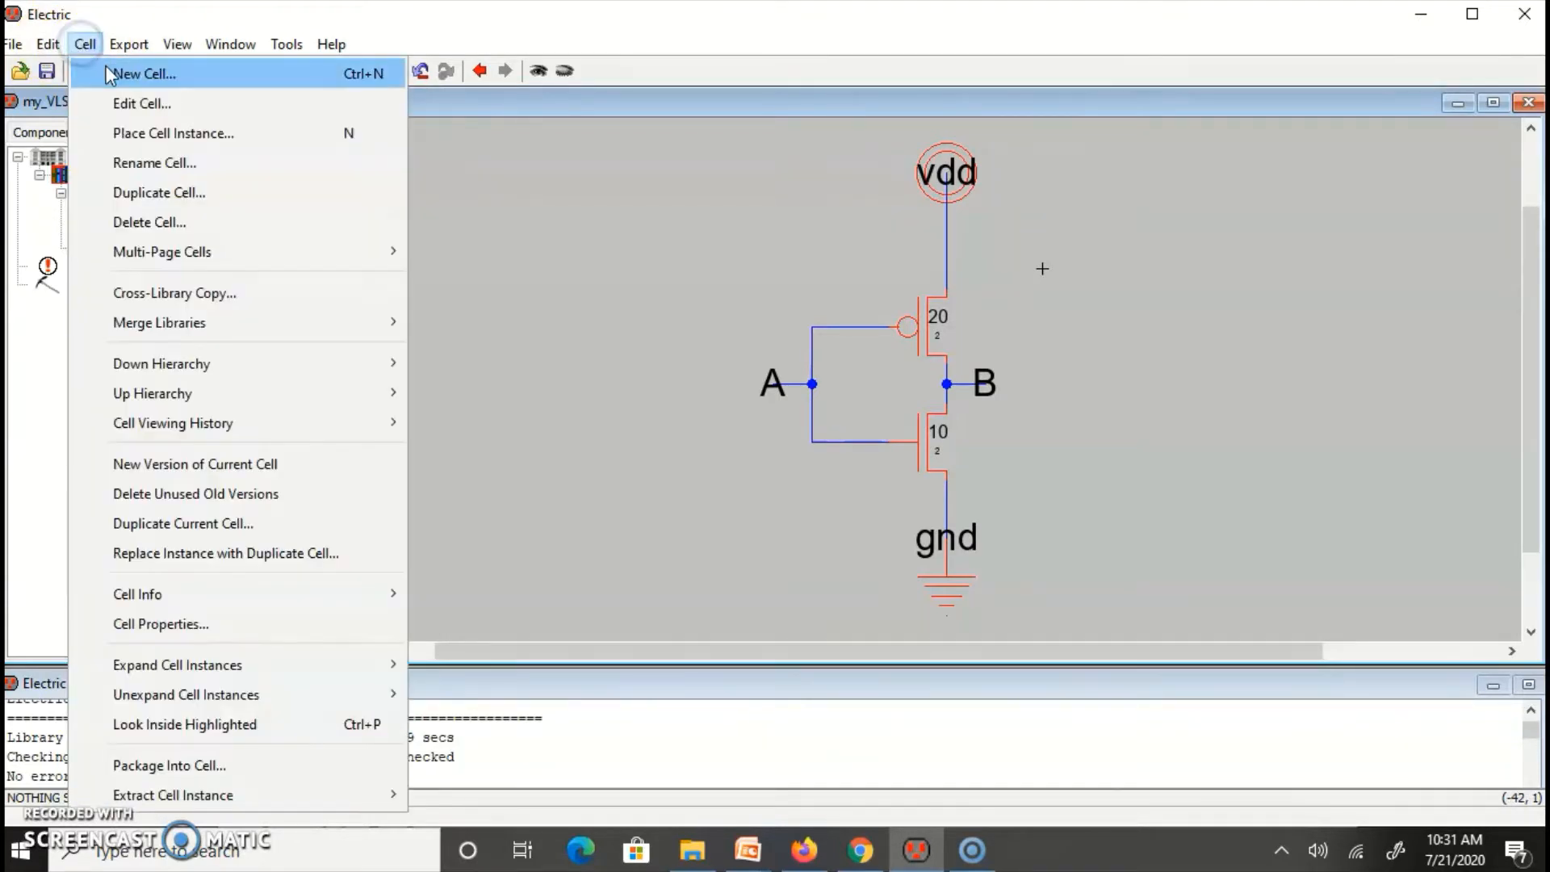
left_click(109, 73)
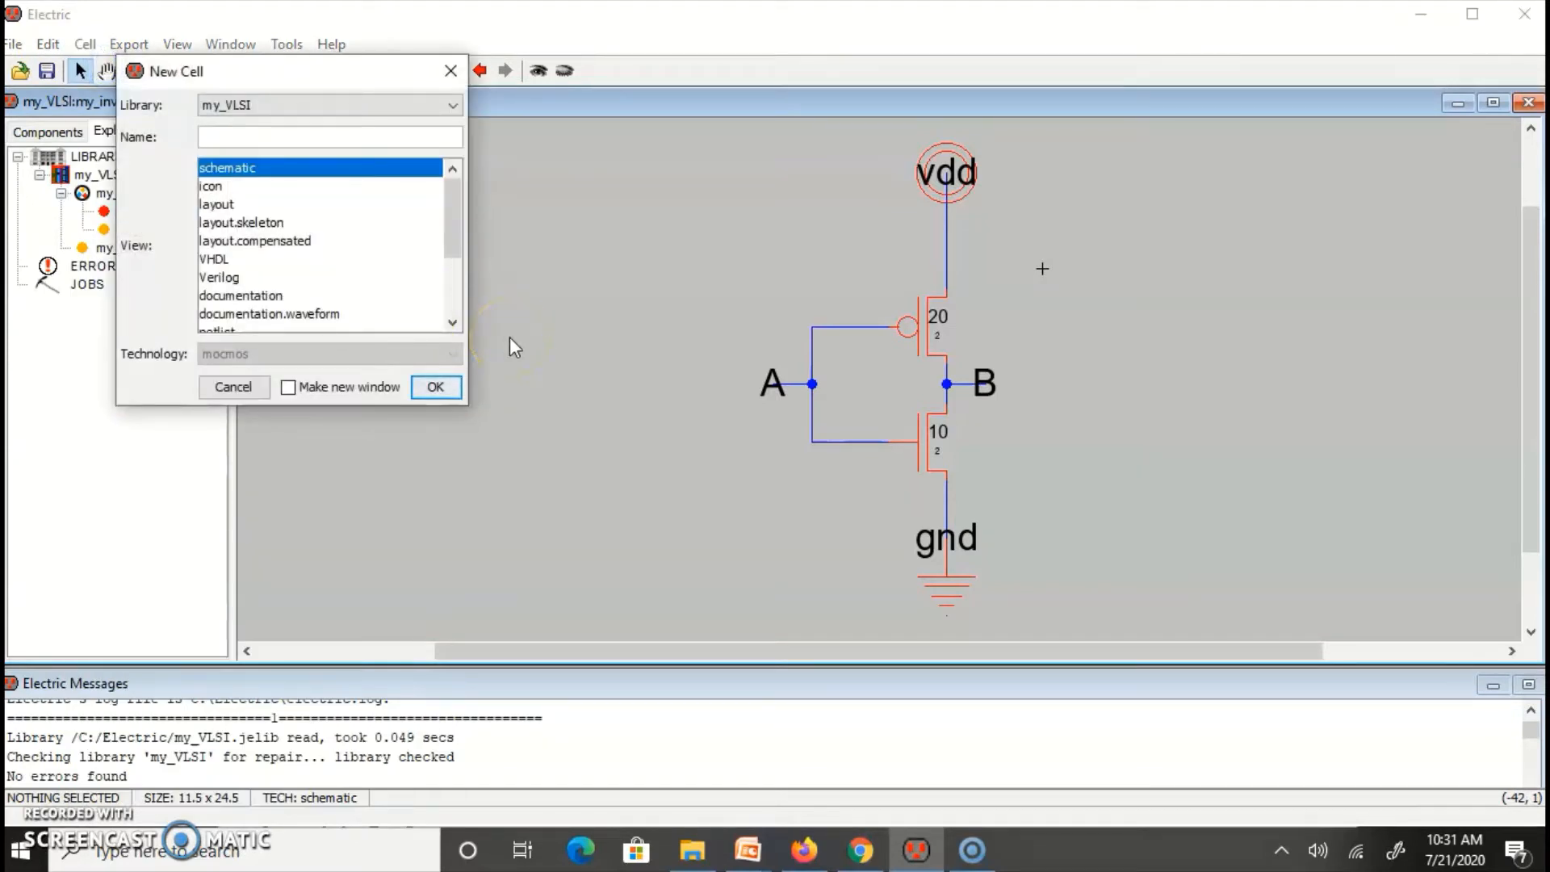
type("5stage")
left_click(440, 388)
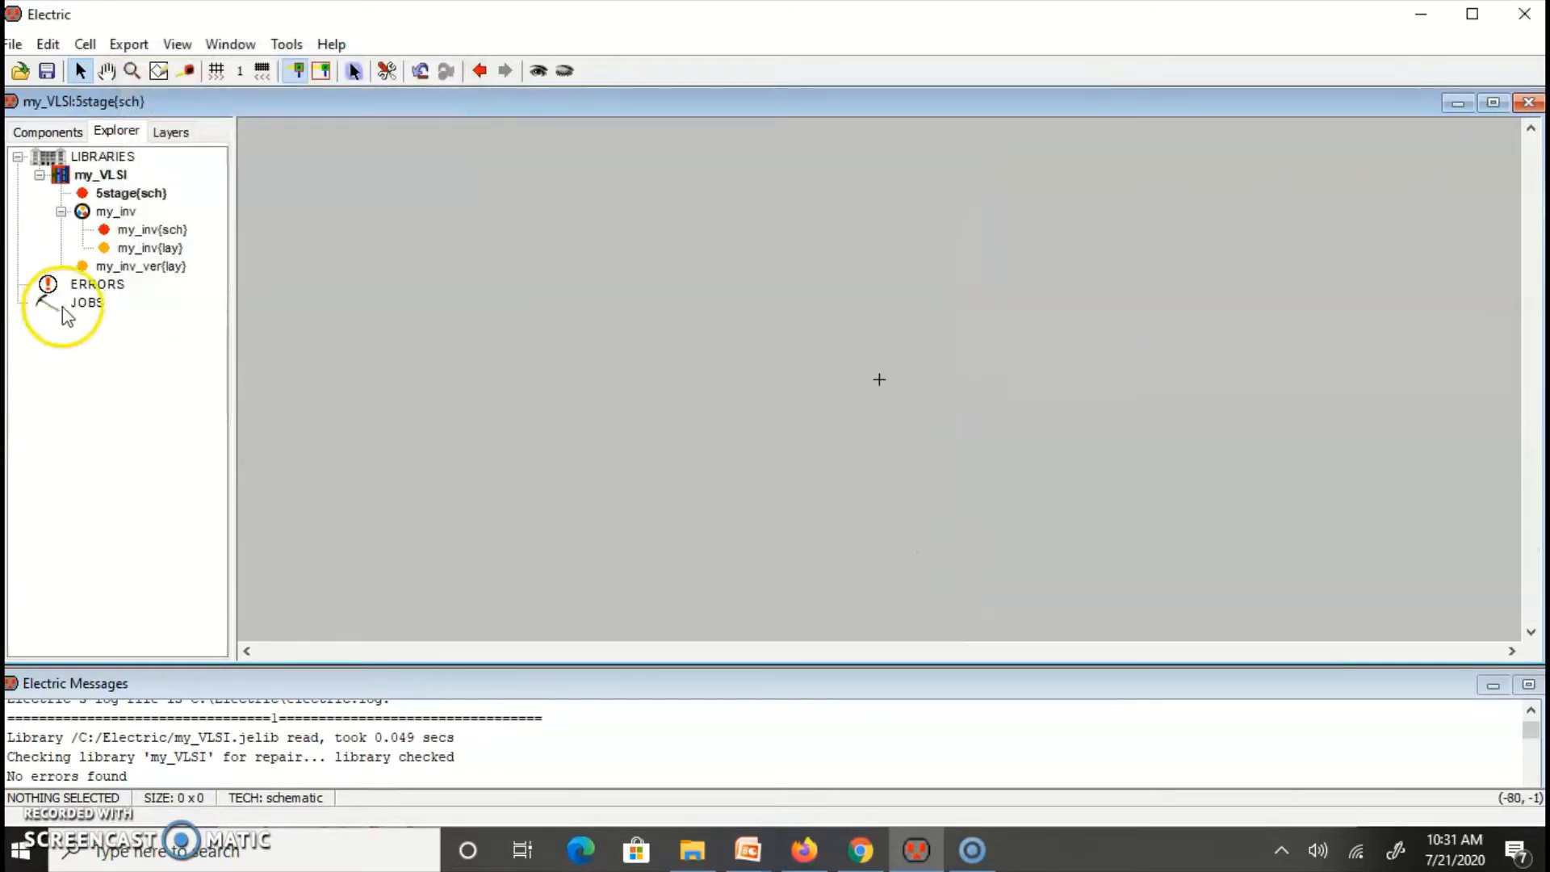
Place one instance of the my_inv schematic cell in the empty 5stage schematic.
left_click(141, 197)
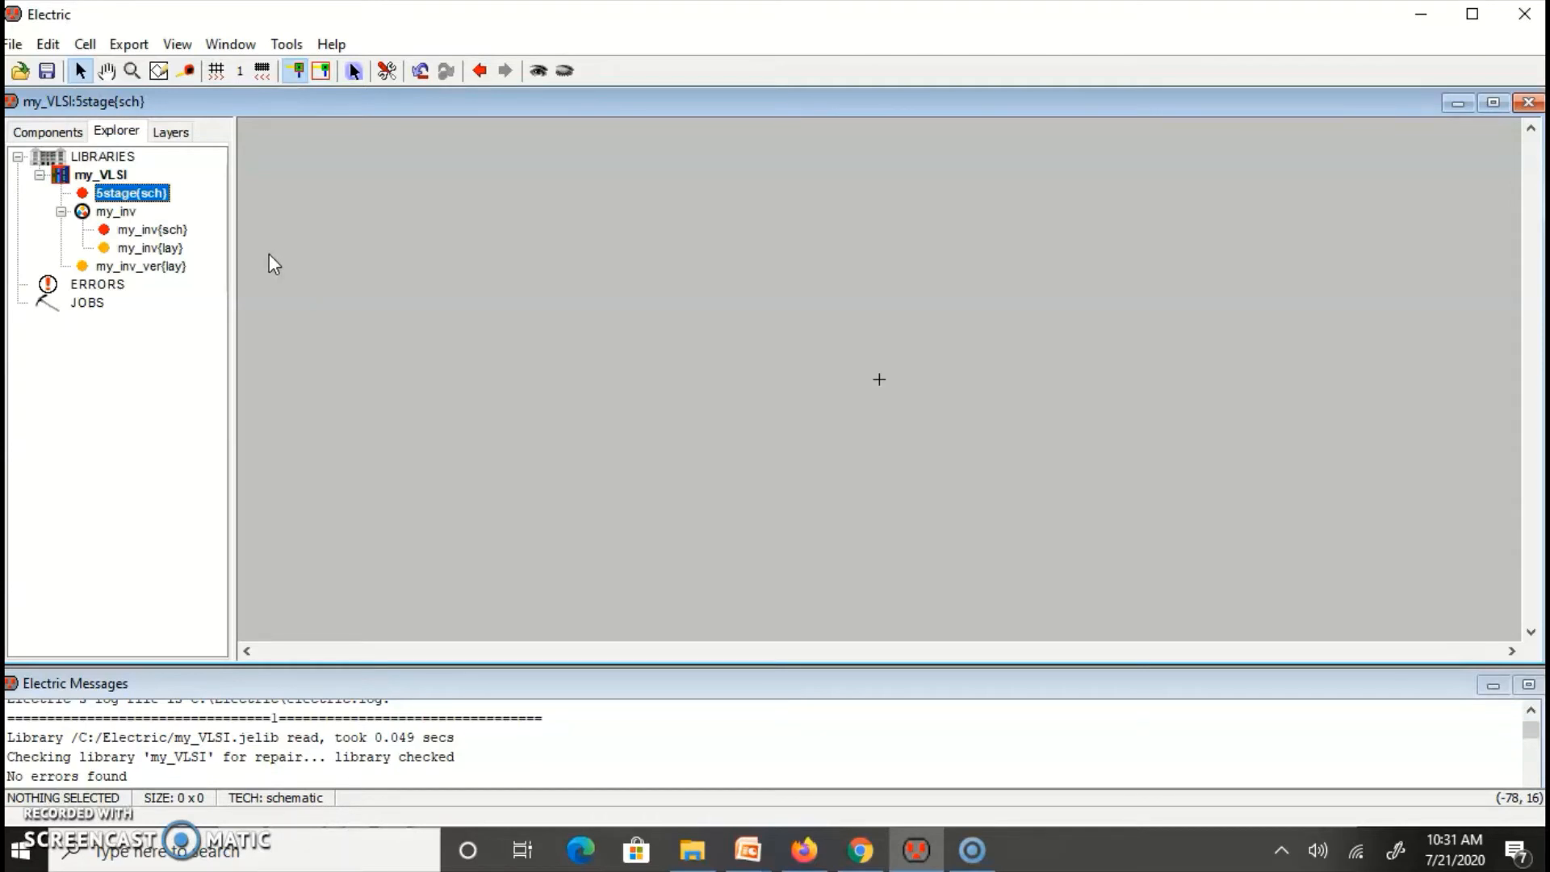
left_click(154, 230)
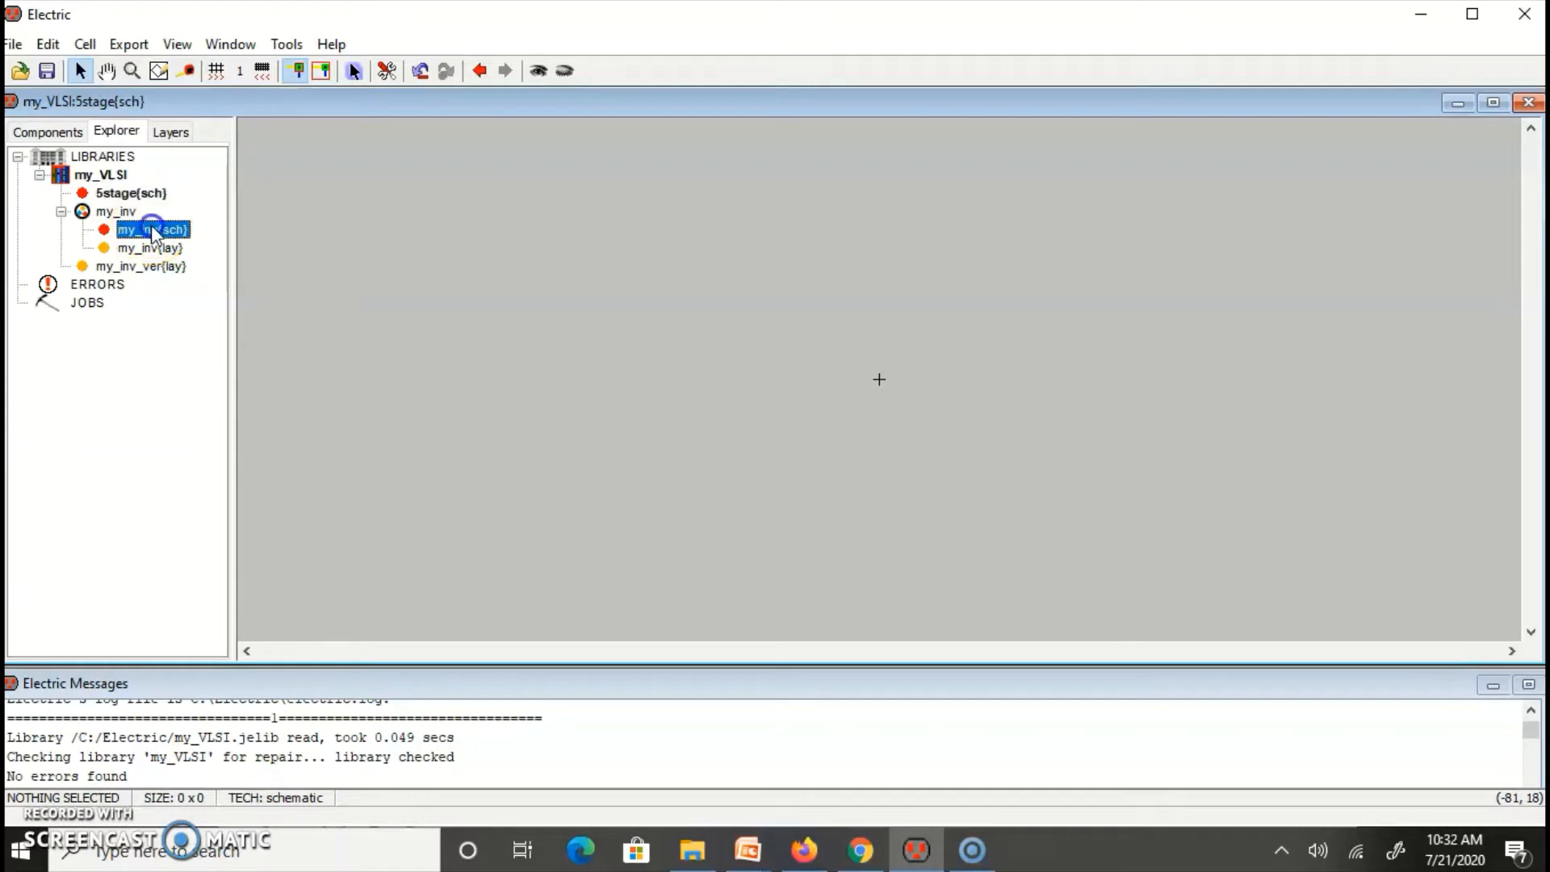
left_click_drag(158, 233, 632, 292)
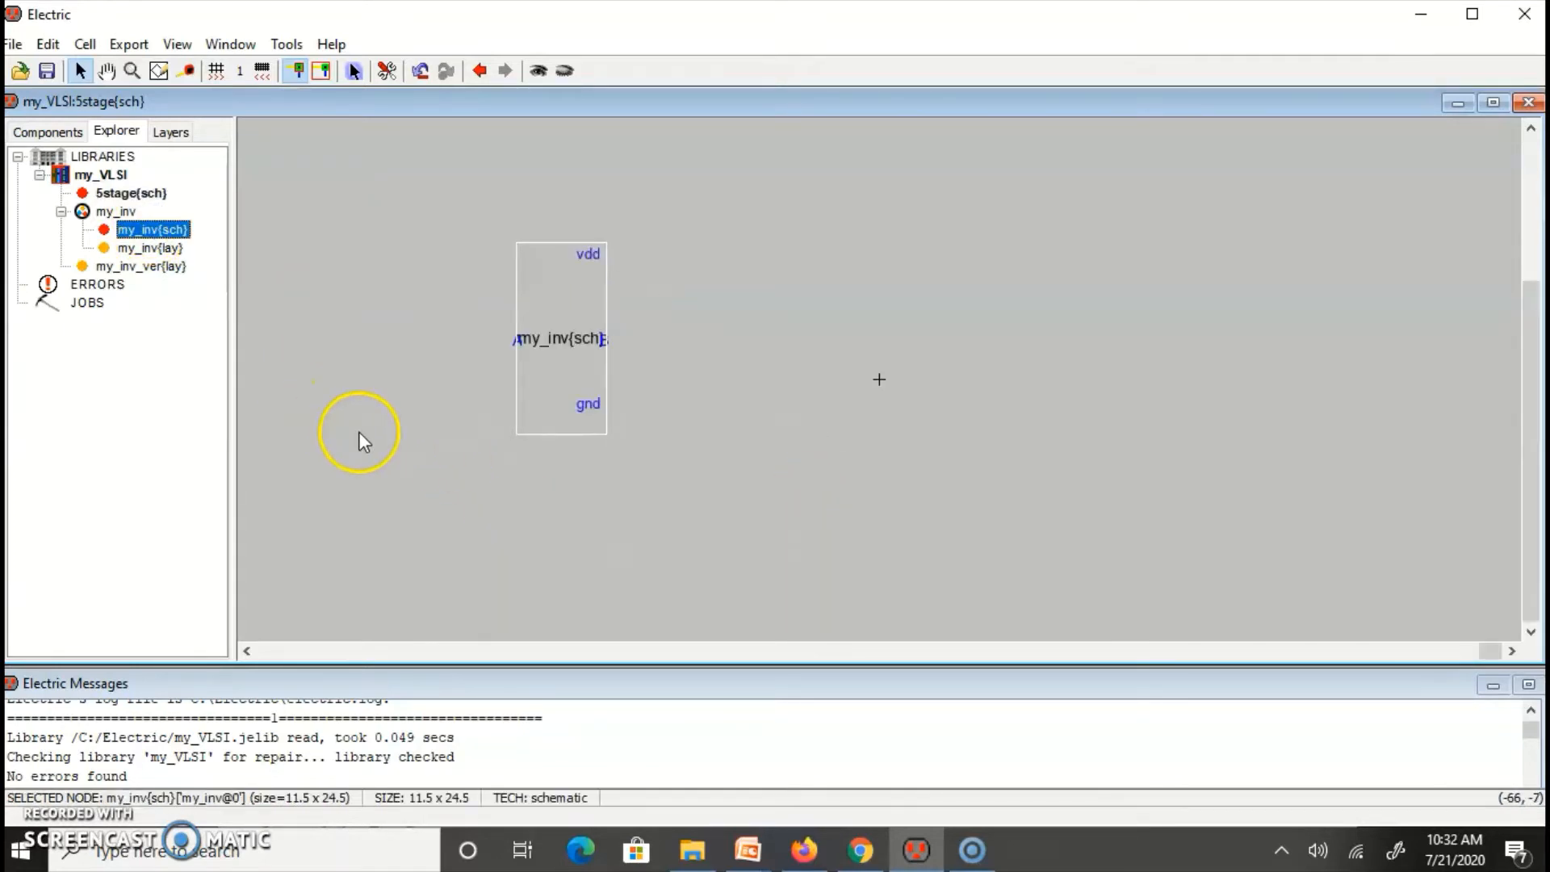
left_click(940, 462)
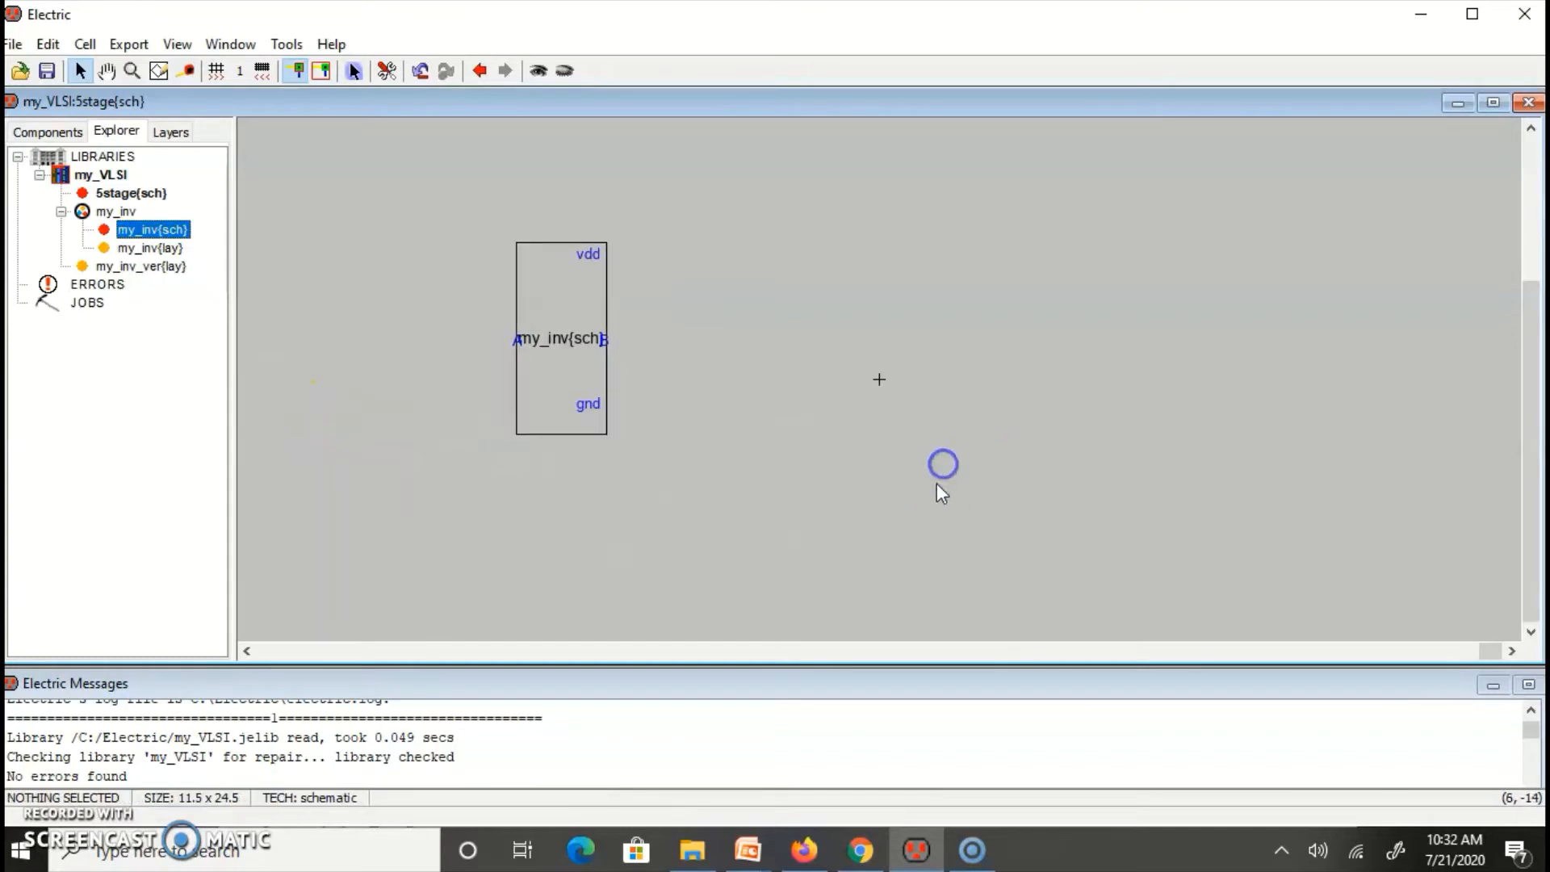
Examine the node properties of the placed my_inv schematic instance without changing them.
left_click(556, 339)
double_click(556, 339)
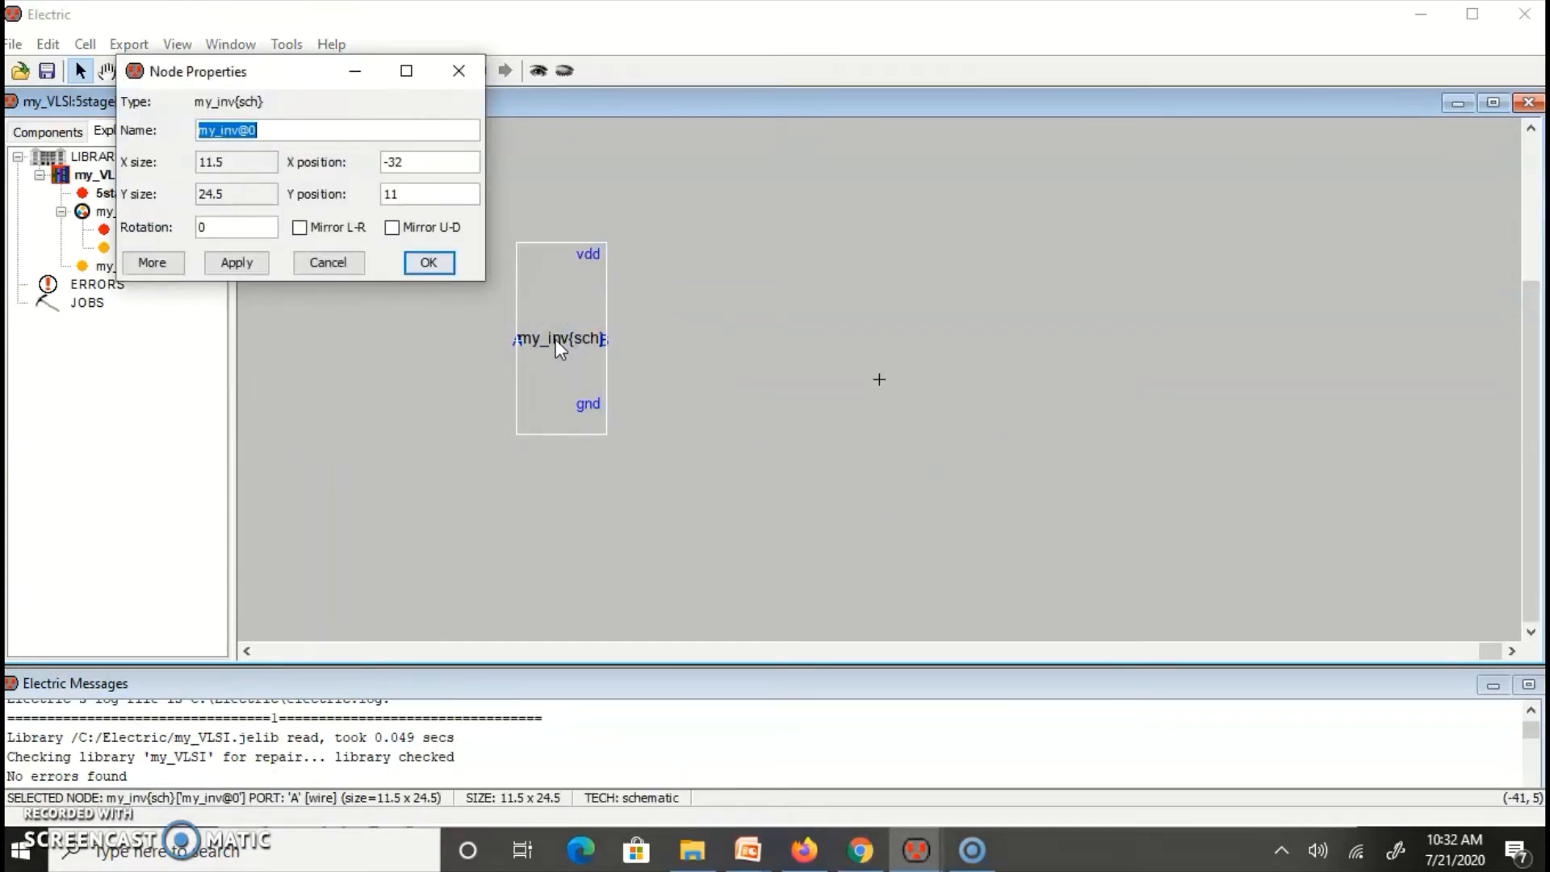
left_click(325, 261)
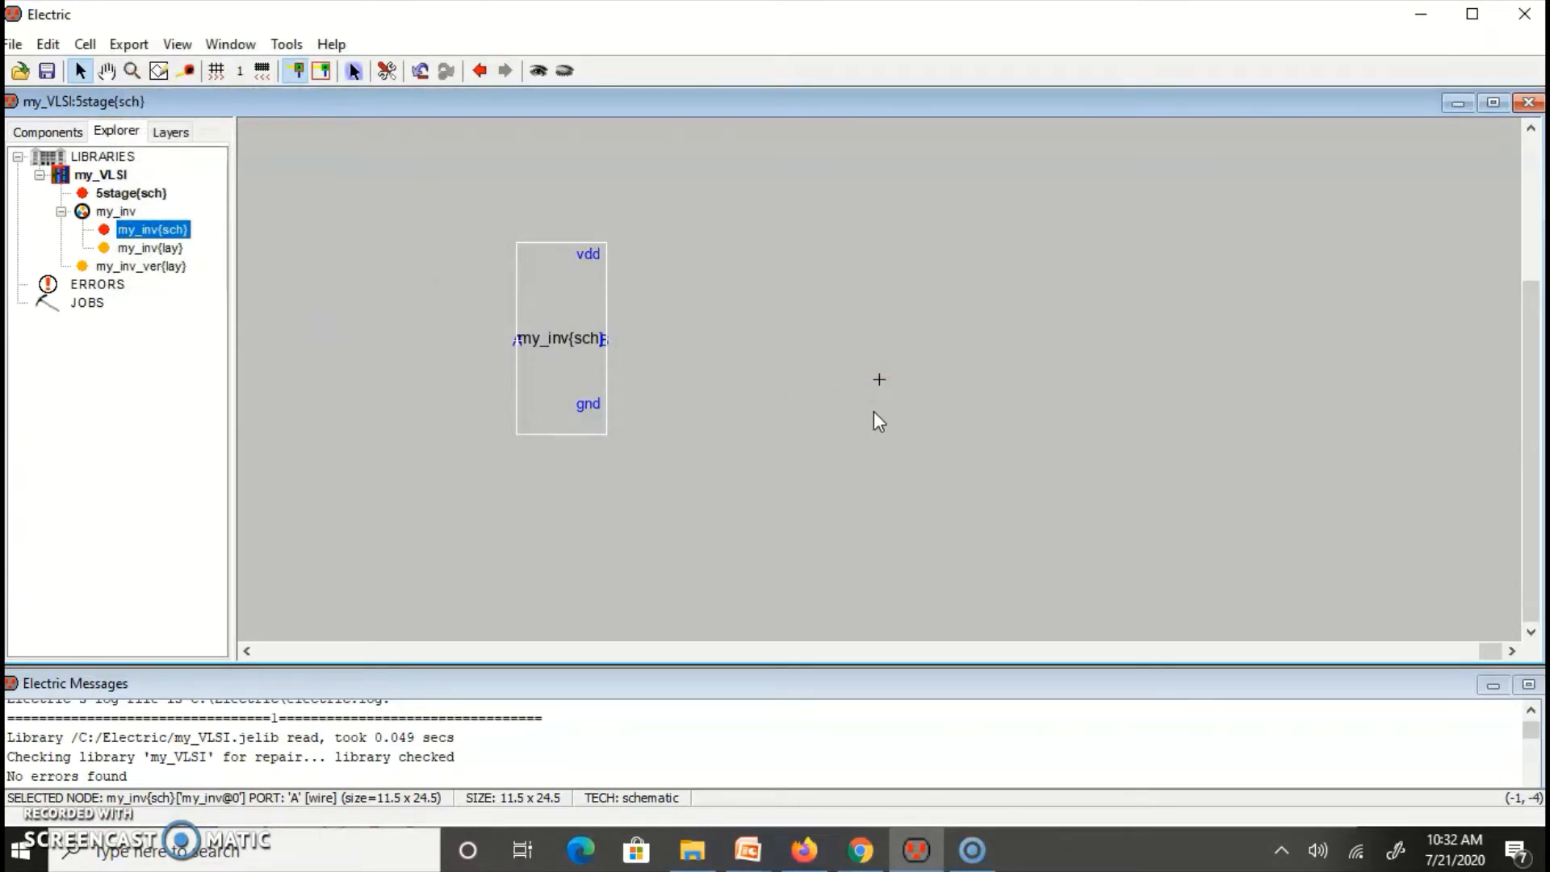
left_click(973, 851)
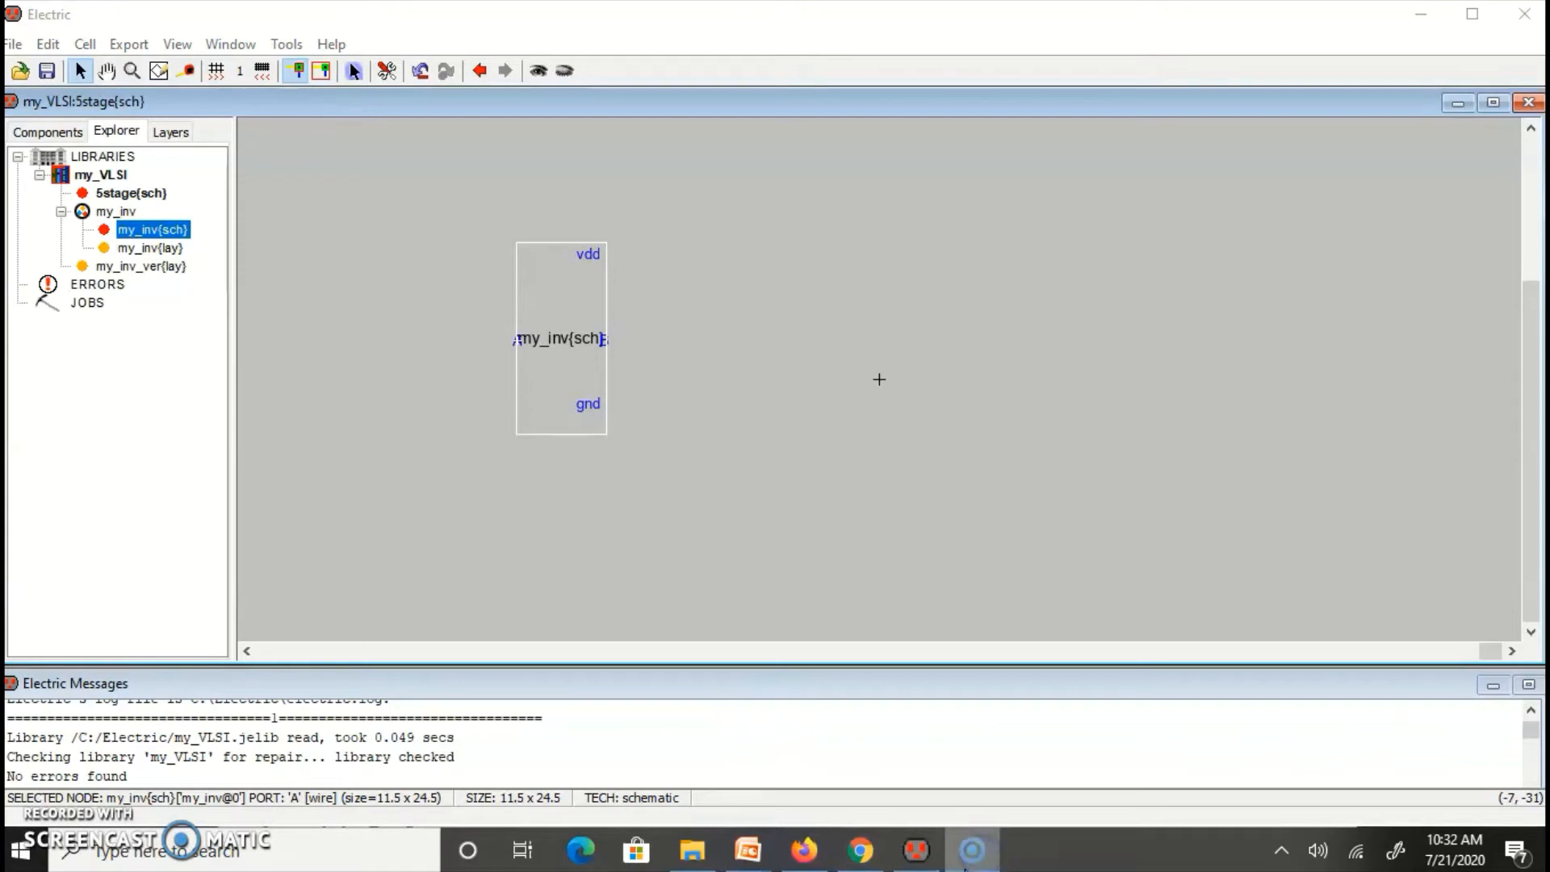
left_click(977, 850)
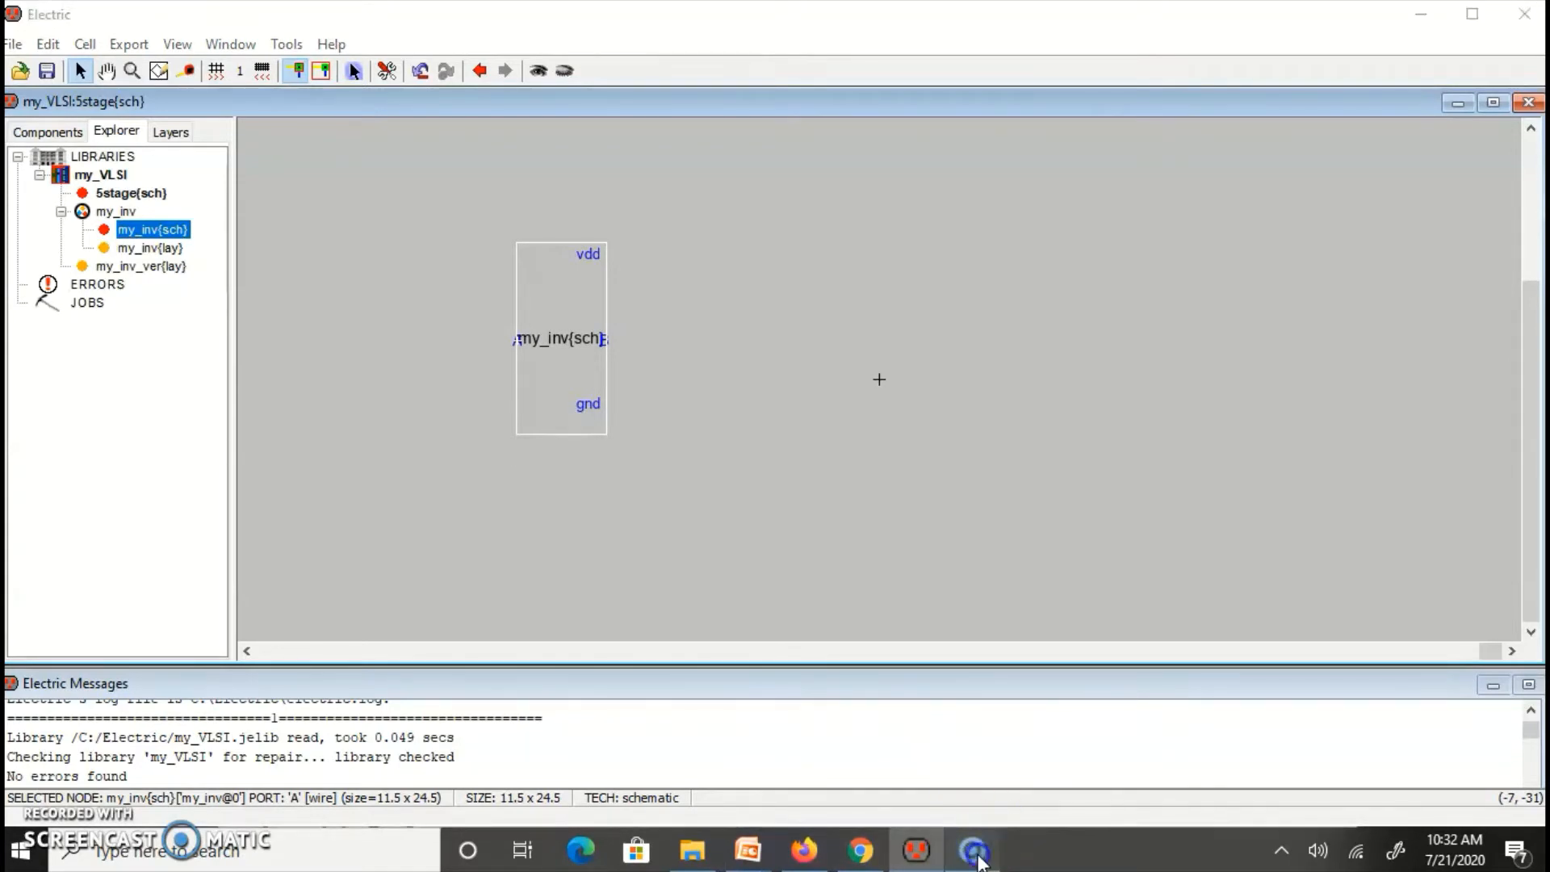
left_click(1421, 18)
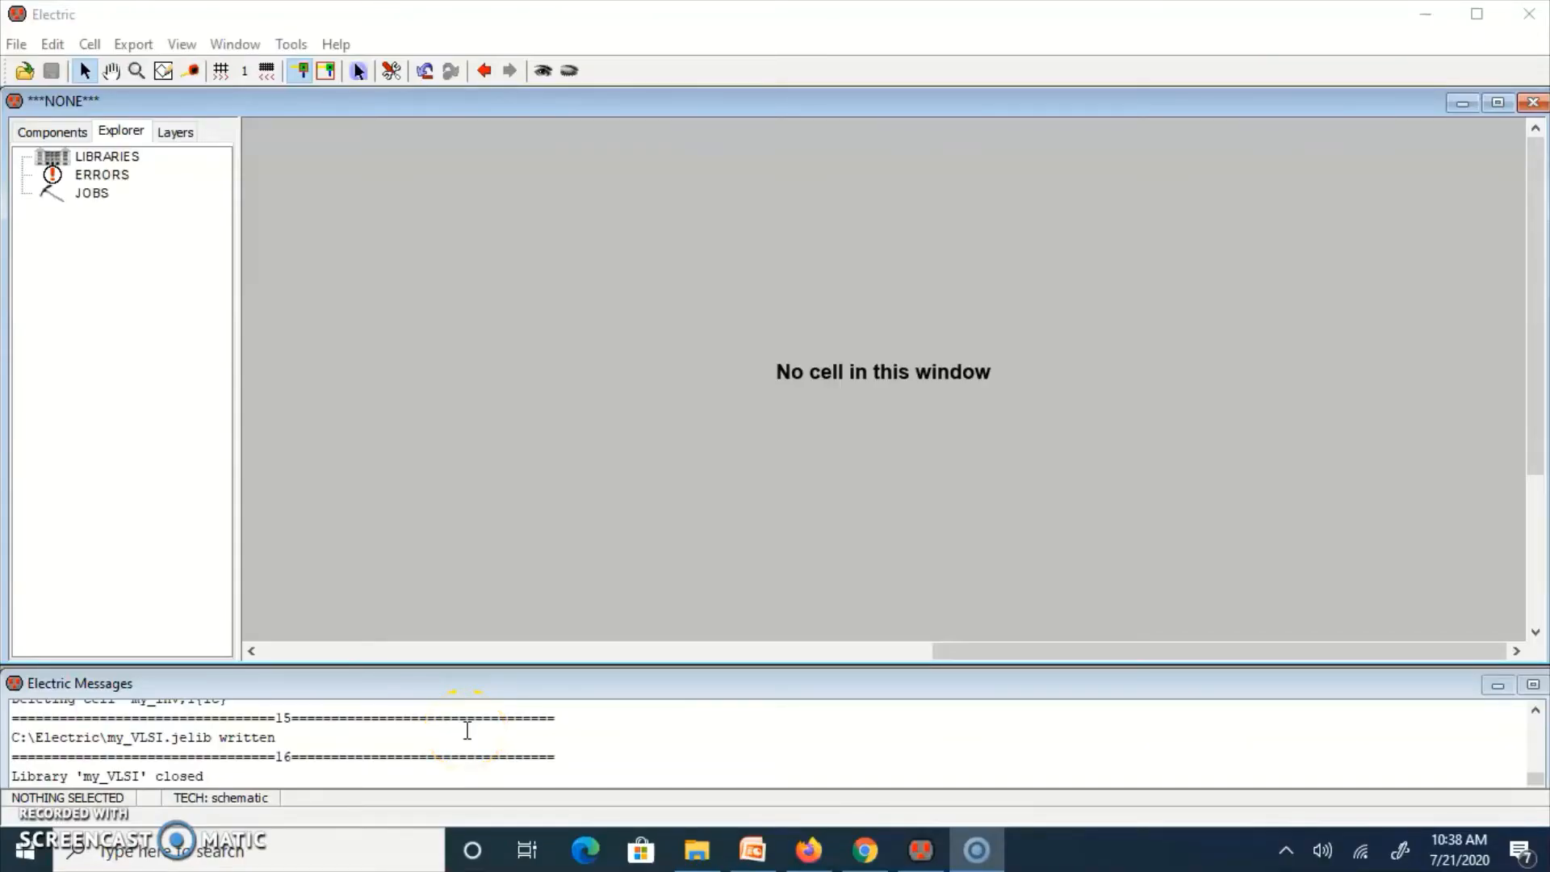
Open the my_VLSI.jelib library from the Electric folder and display the my_inv schematic.
left_click(16, 46)
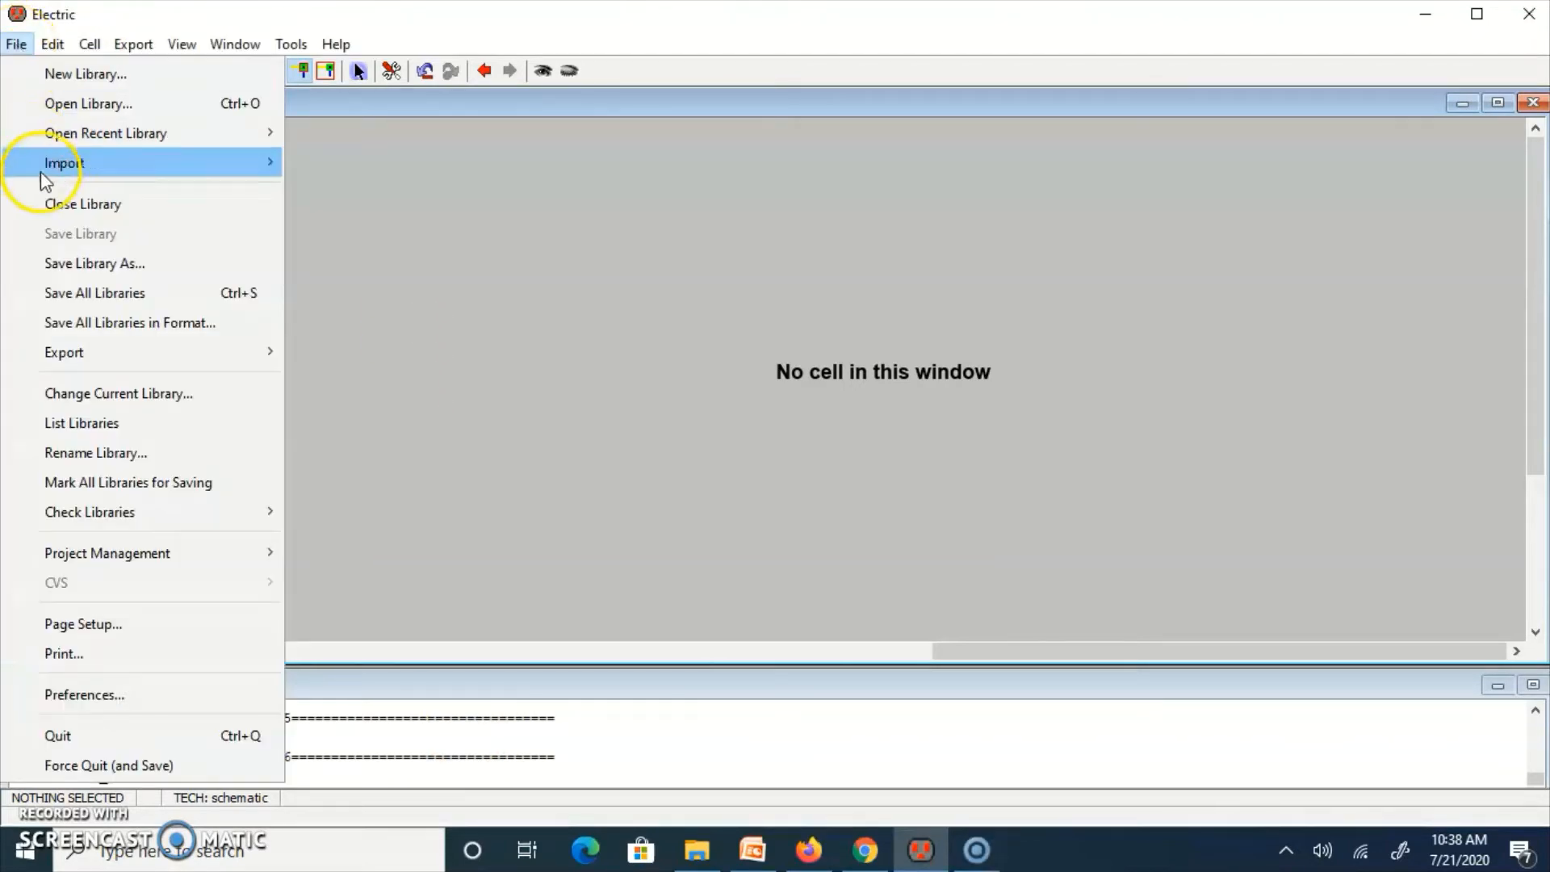
left_click(516, 251)
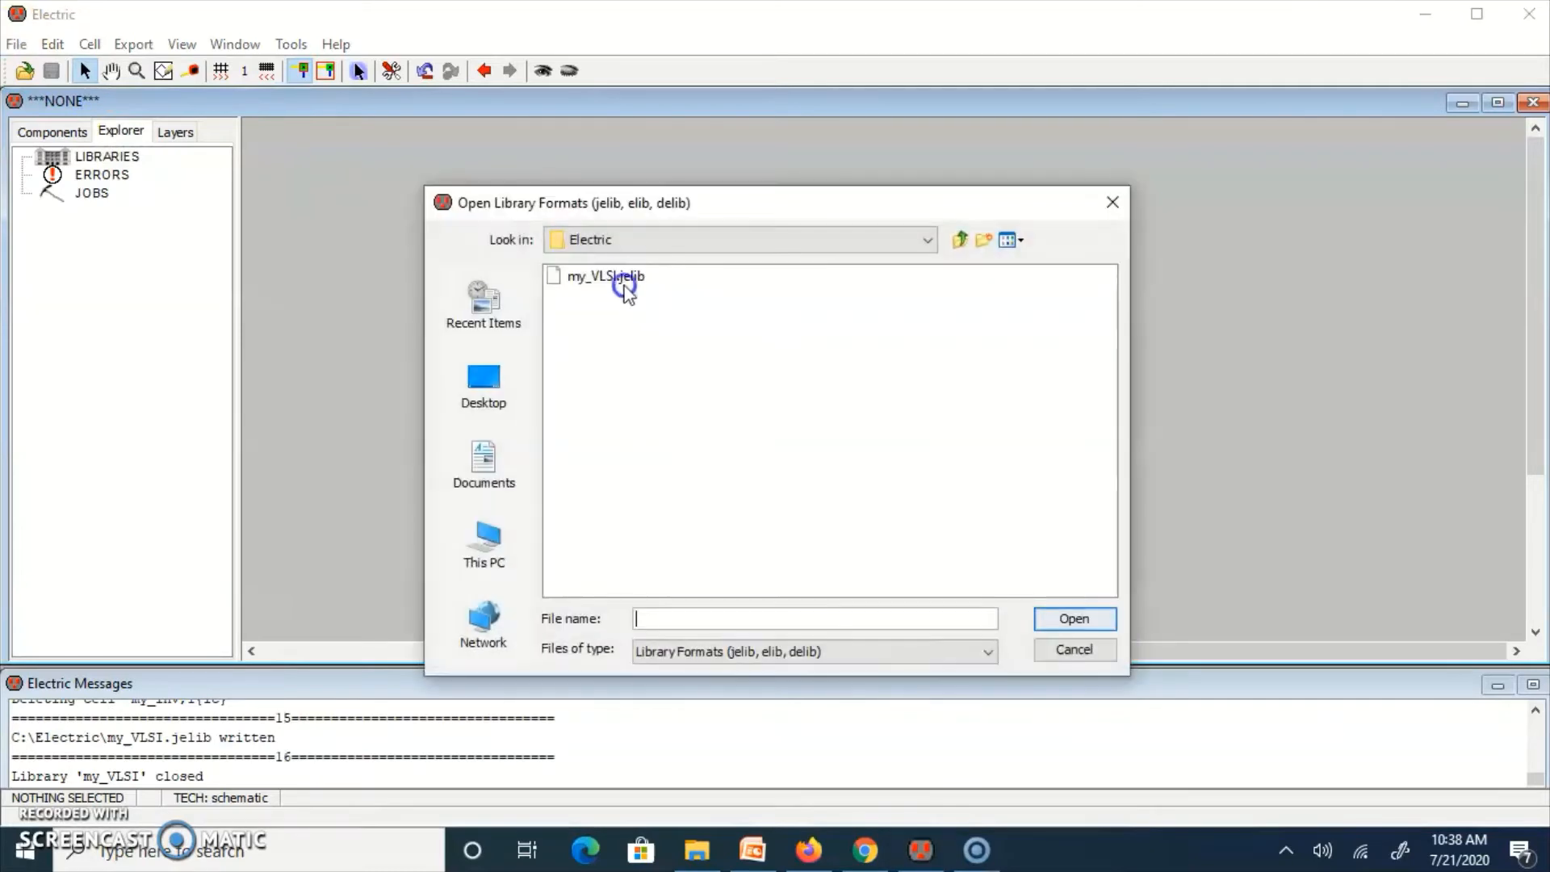
left_click(606, 271)
left_click(1077, 620)
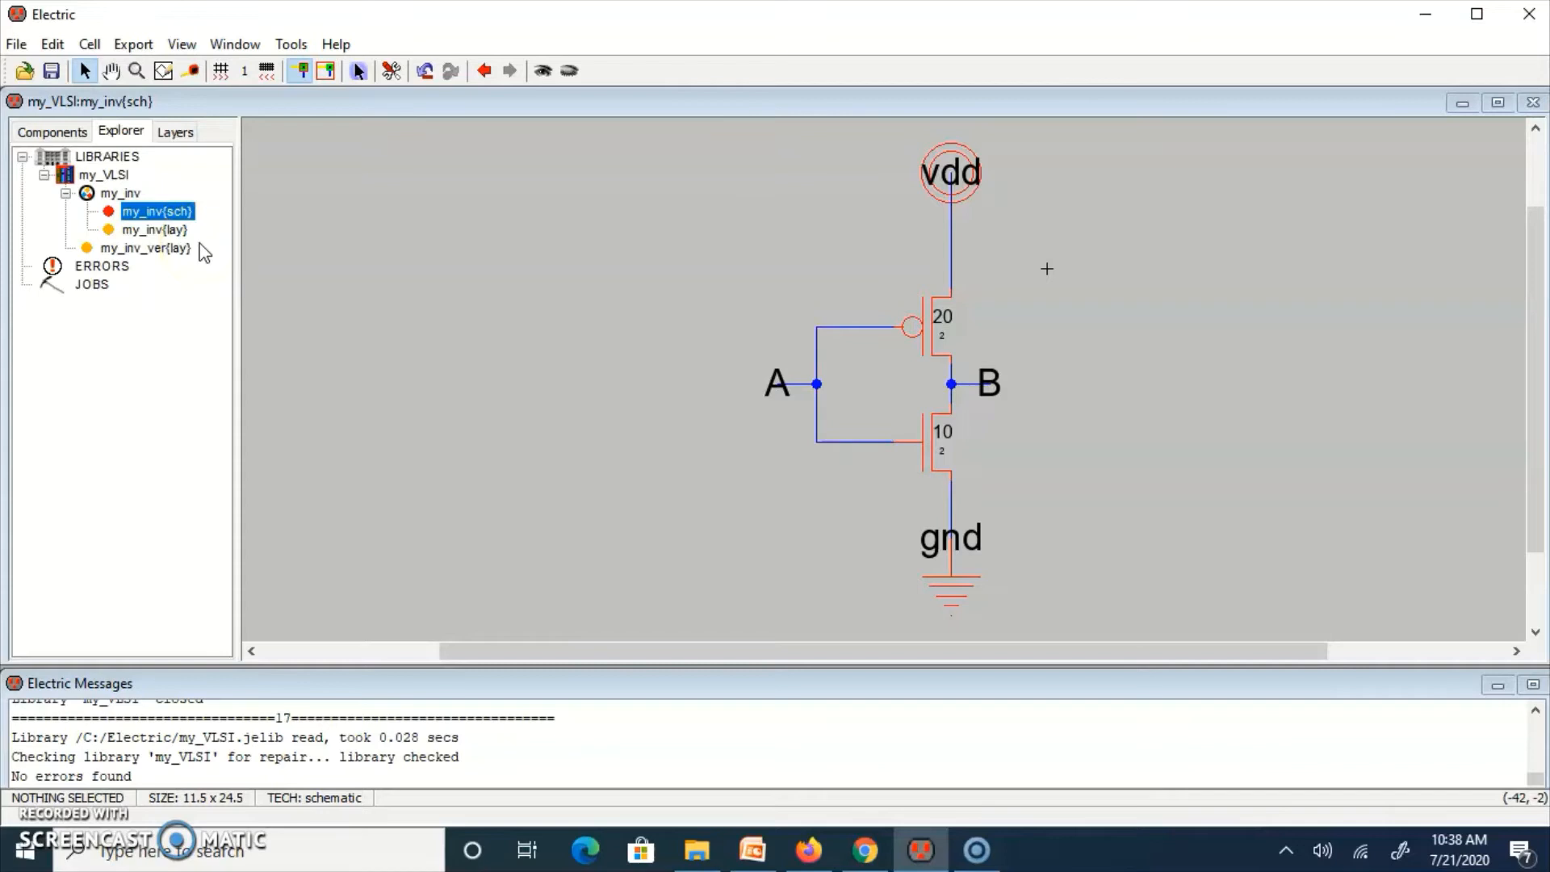
Make an icon view from the my_inv schematic and open the my_inv icon cell.
left_click(182, 45)
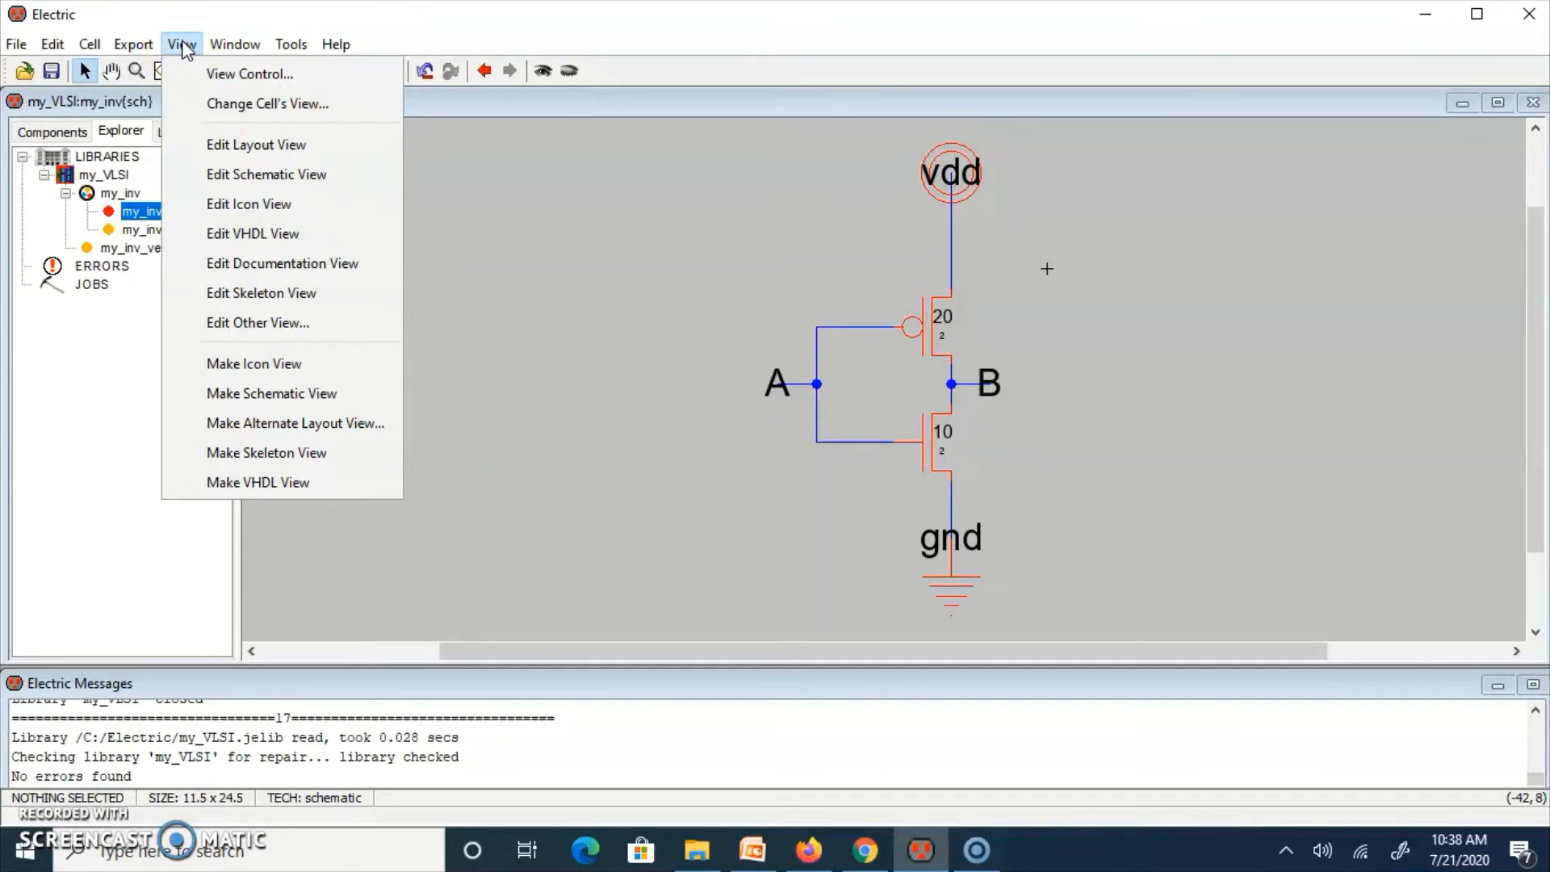
left_click(242, 362)
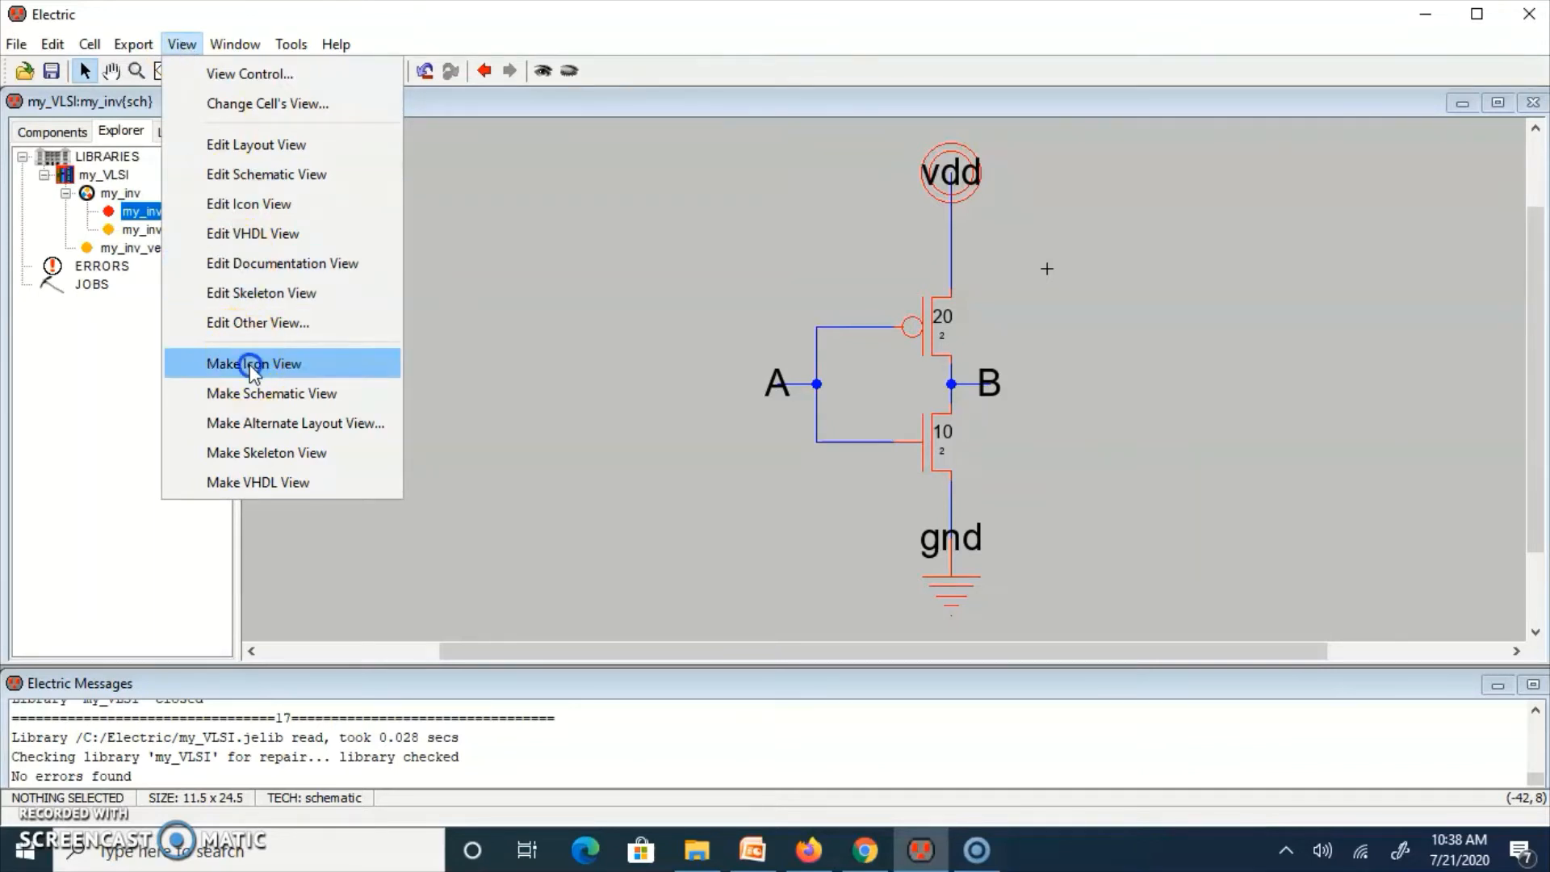
left_click_drag(1536, 331, 1541, 144)
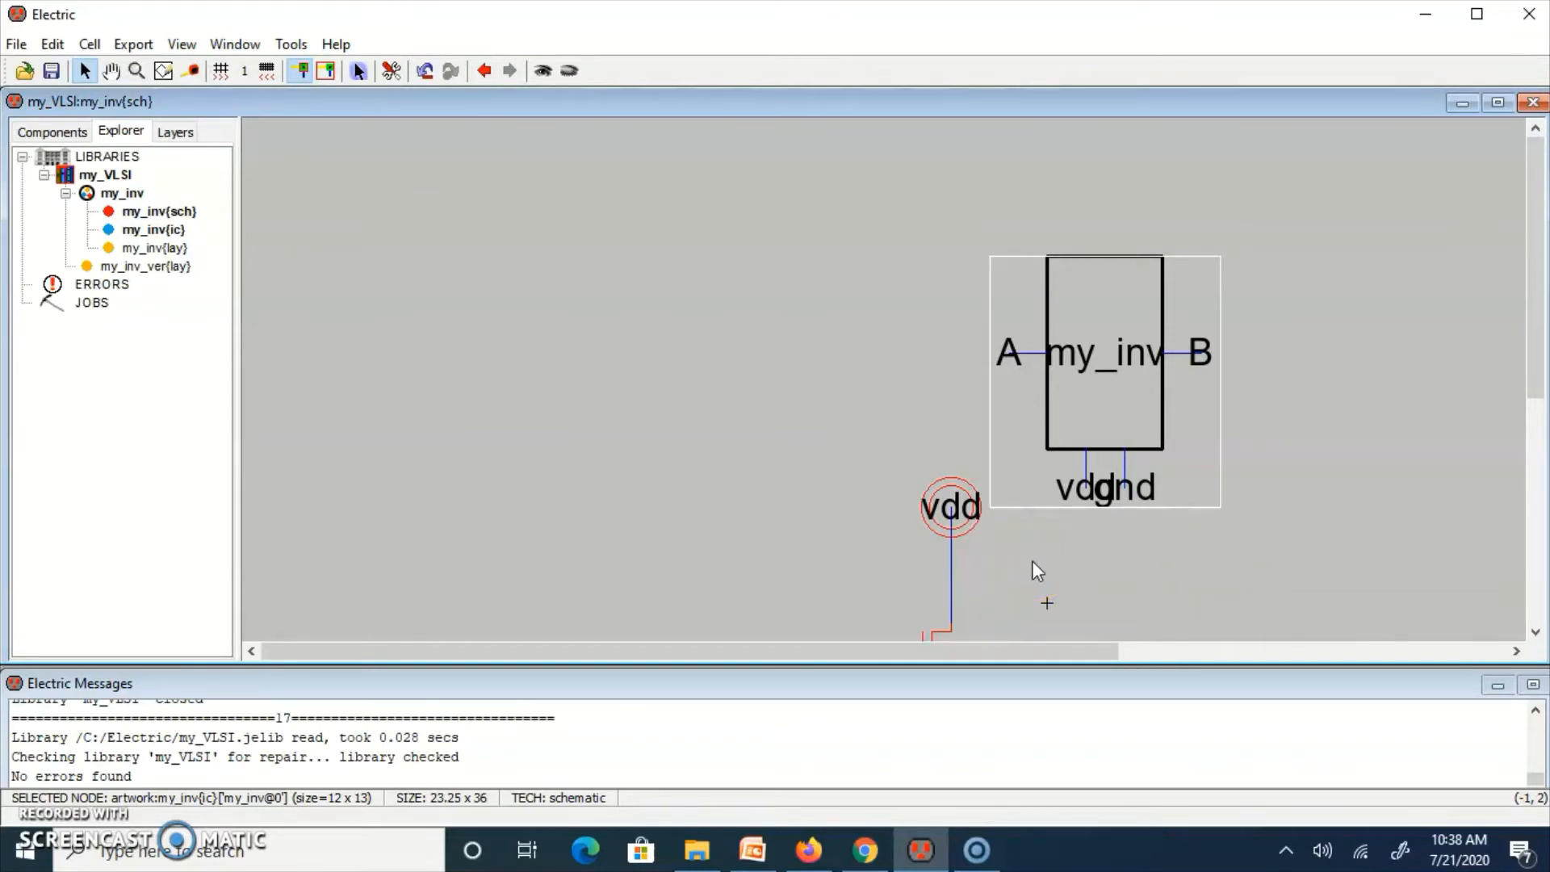
left_click(143, 232)
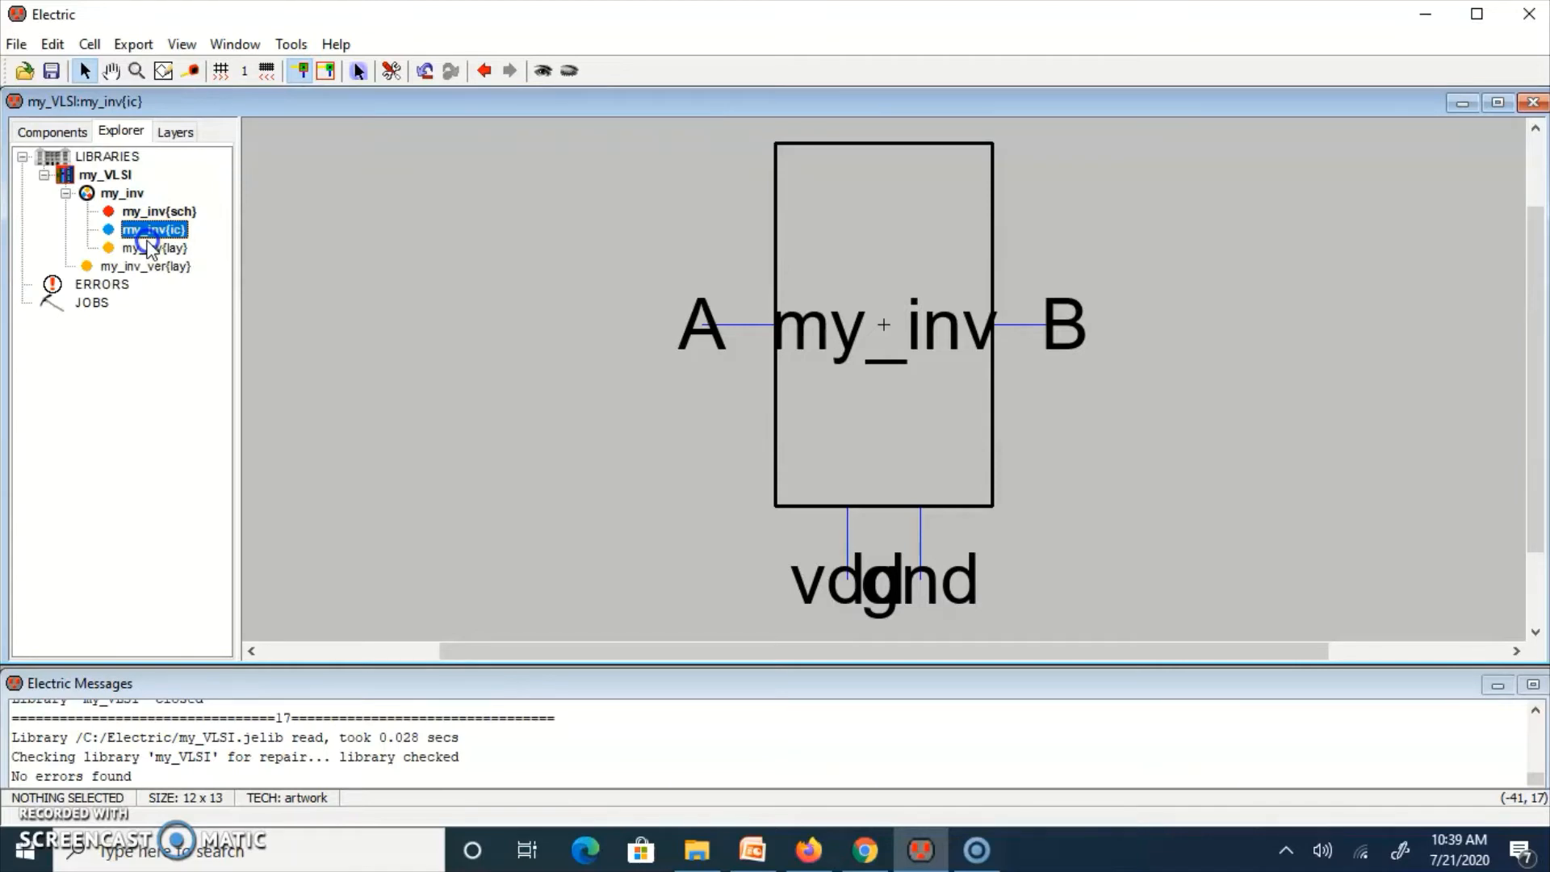
Create a new cell named 5stage with the schematic view in the my_VLSI library.
left_click(89, 45)
left_click(125, 74)
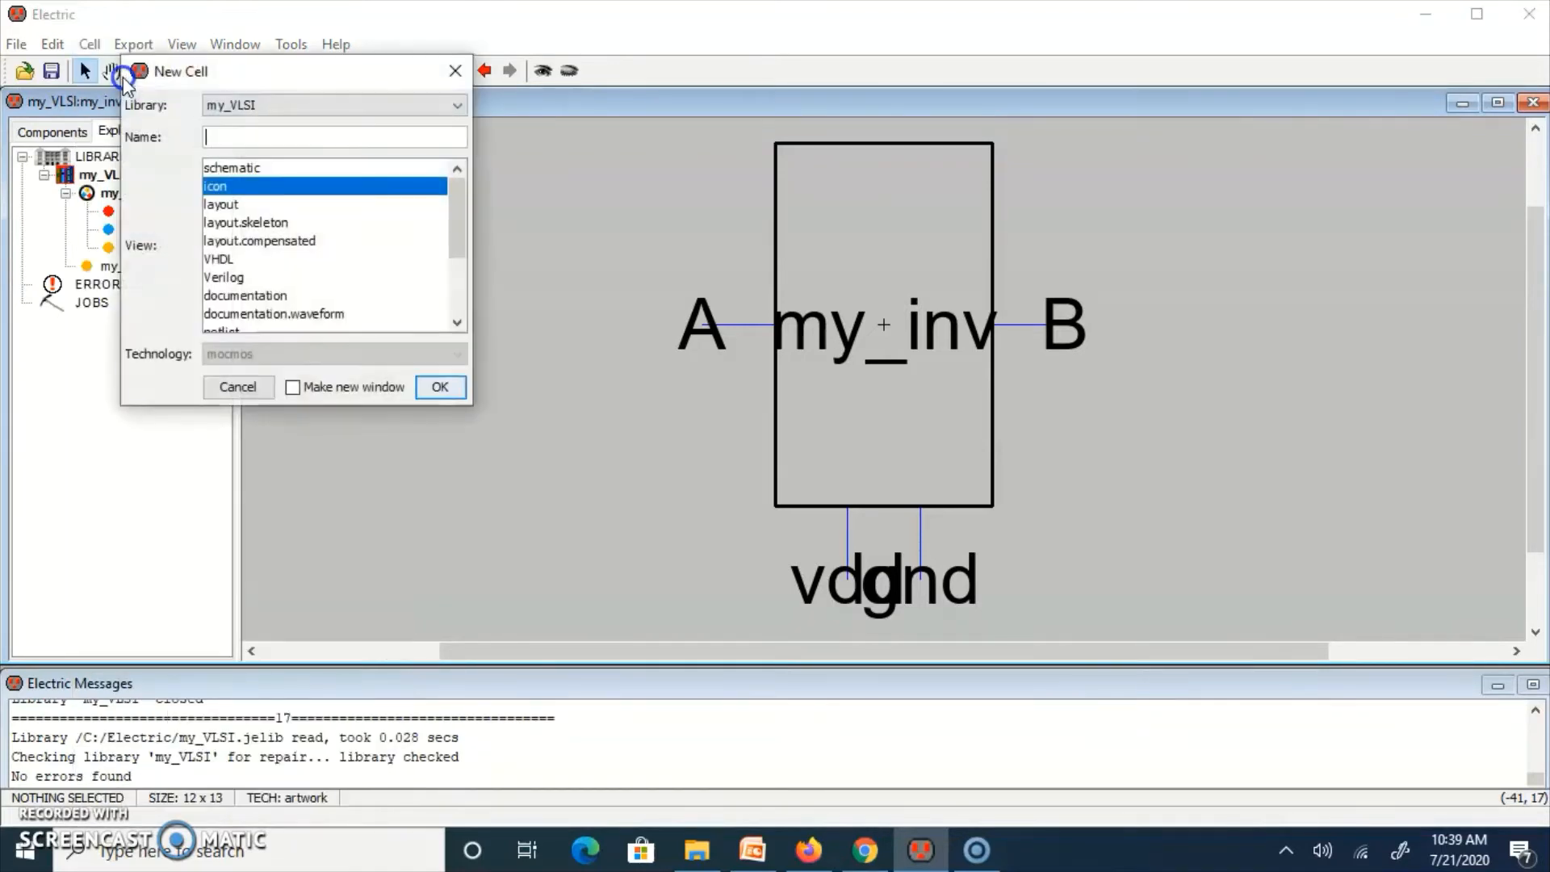
type("5stage")
left_click(256, 165)
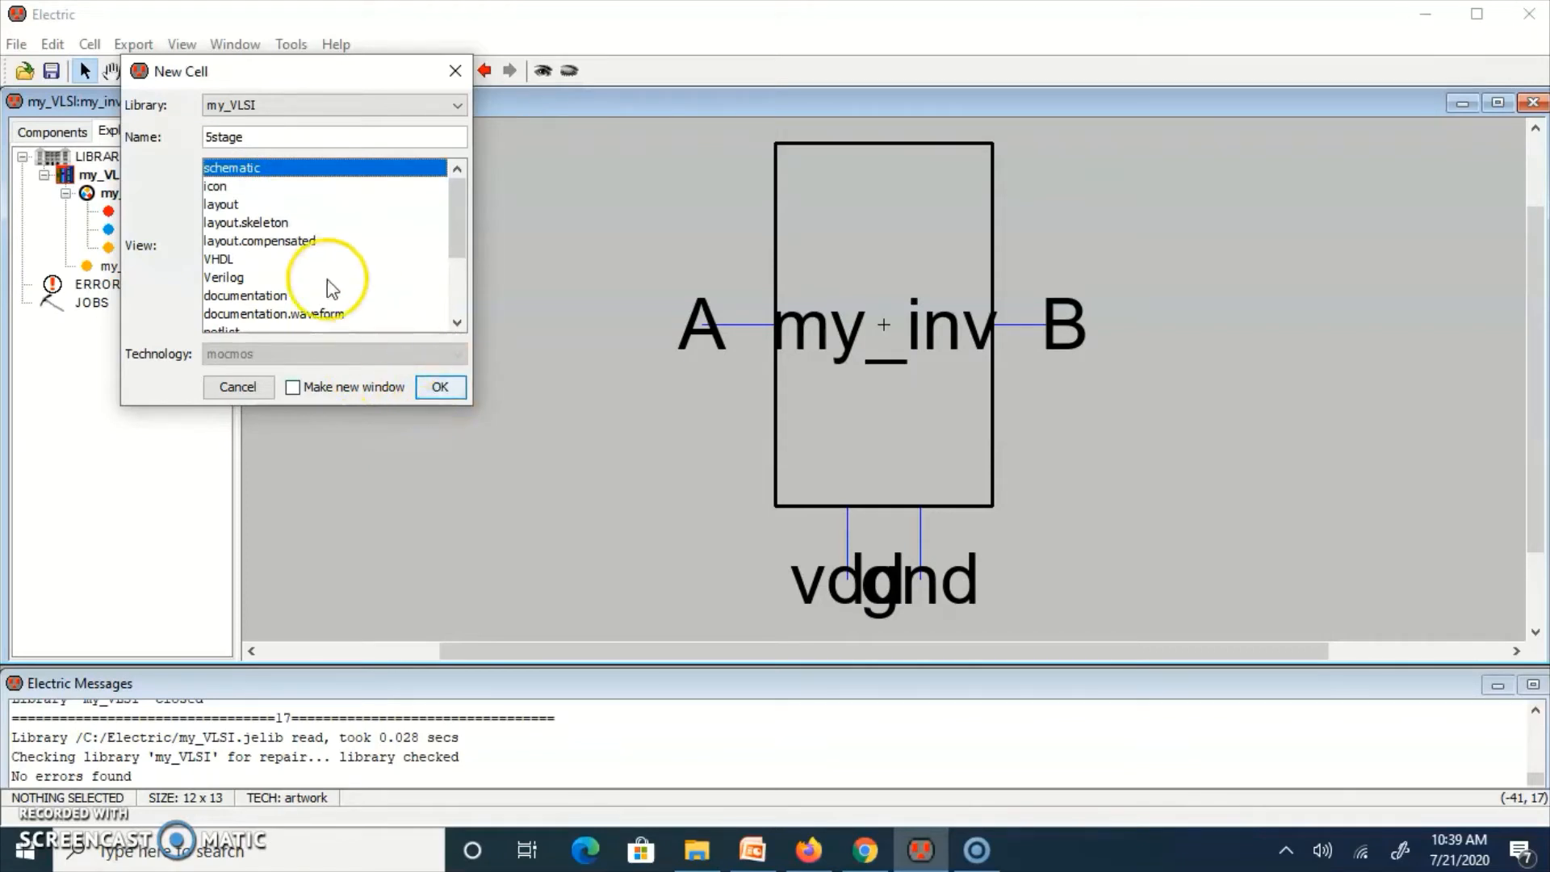
left_click(438, 386)
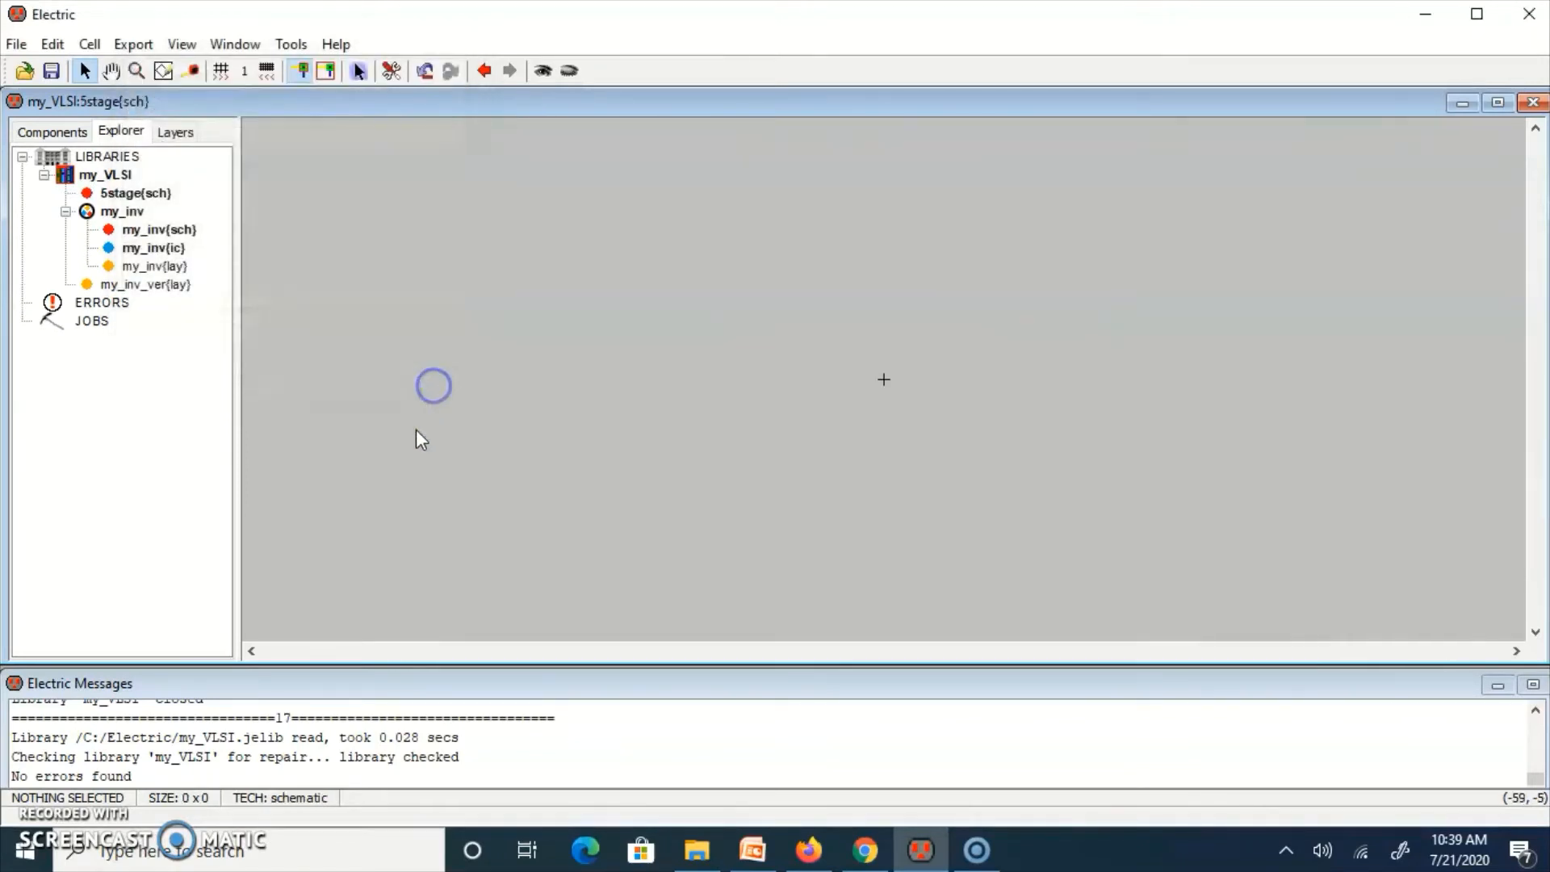
left_click(147, 194)
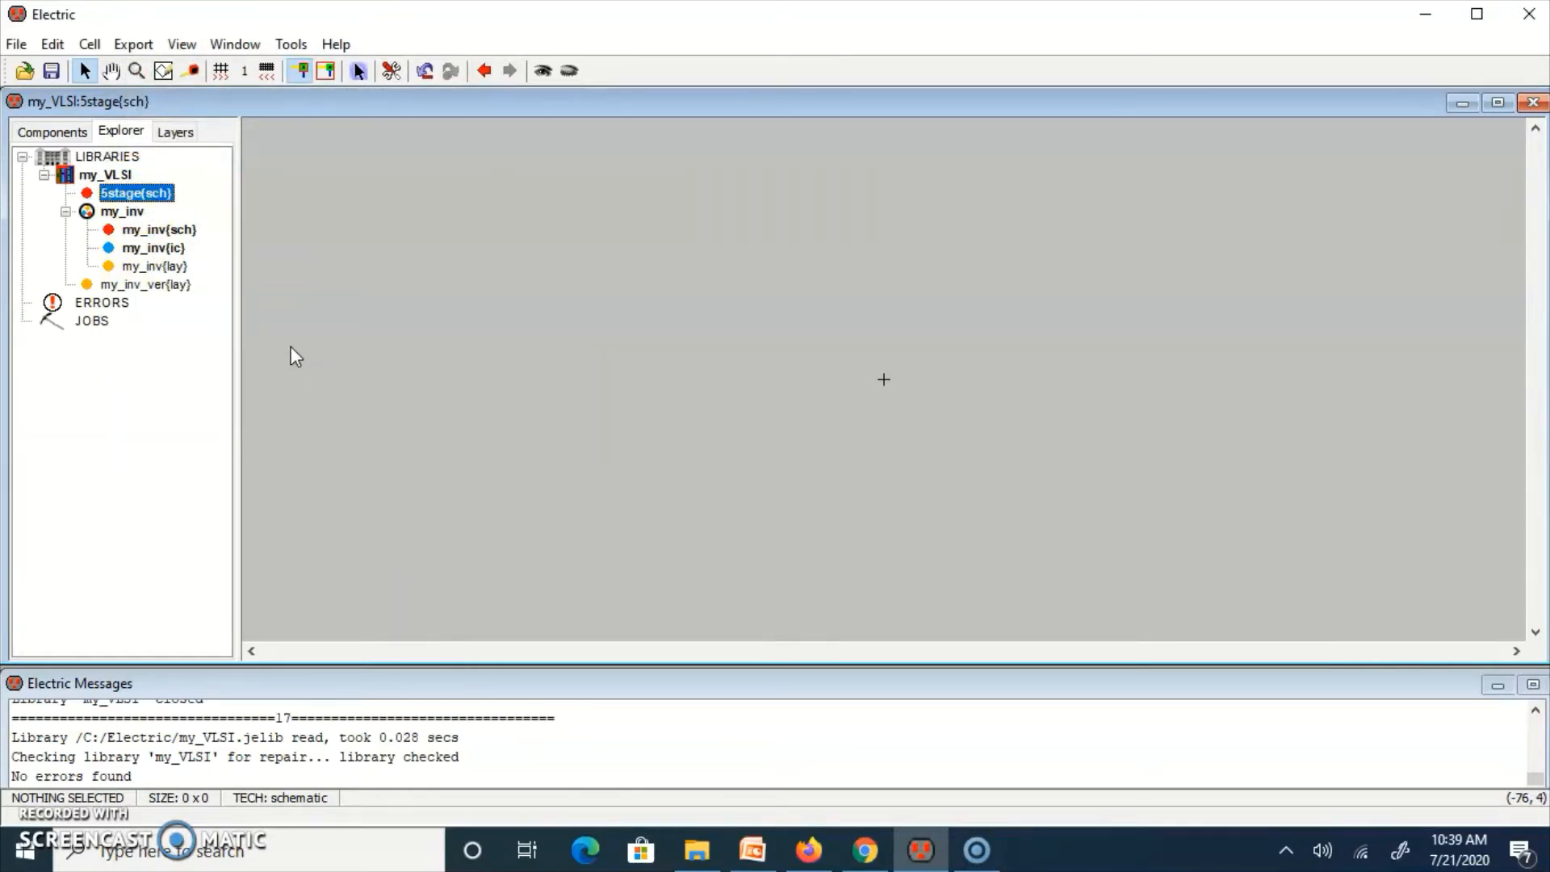
Place five instances of the my_inv icon side by side in a row in the 5stage schematic.
left_click_drag(154, 248, 450, 279)
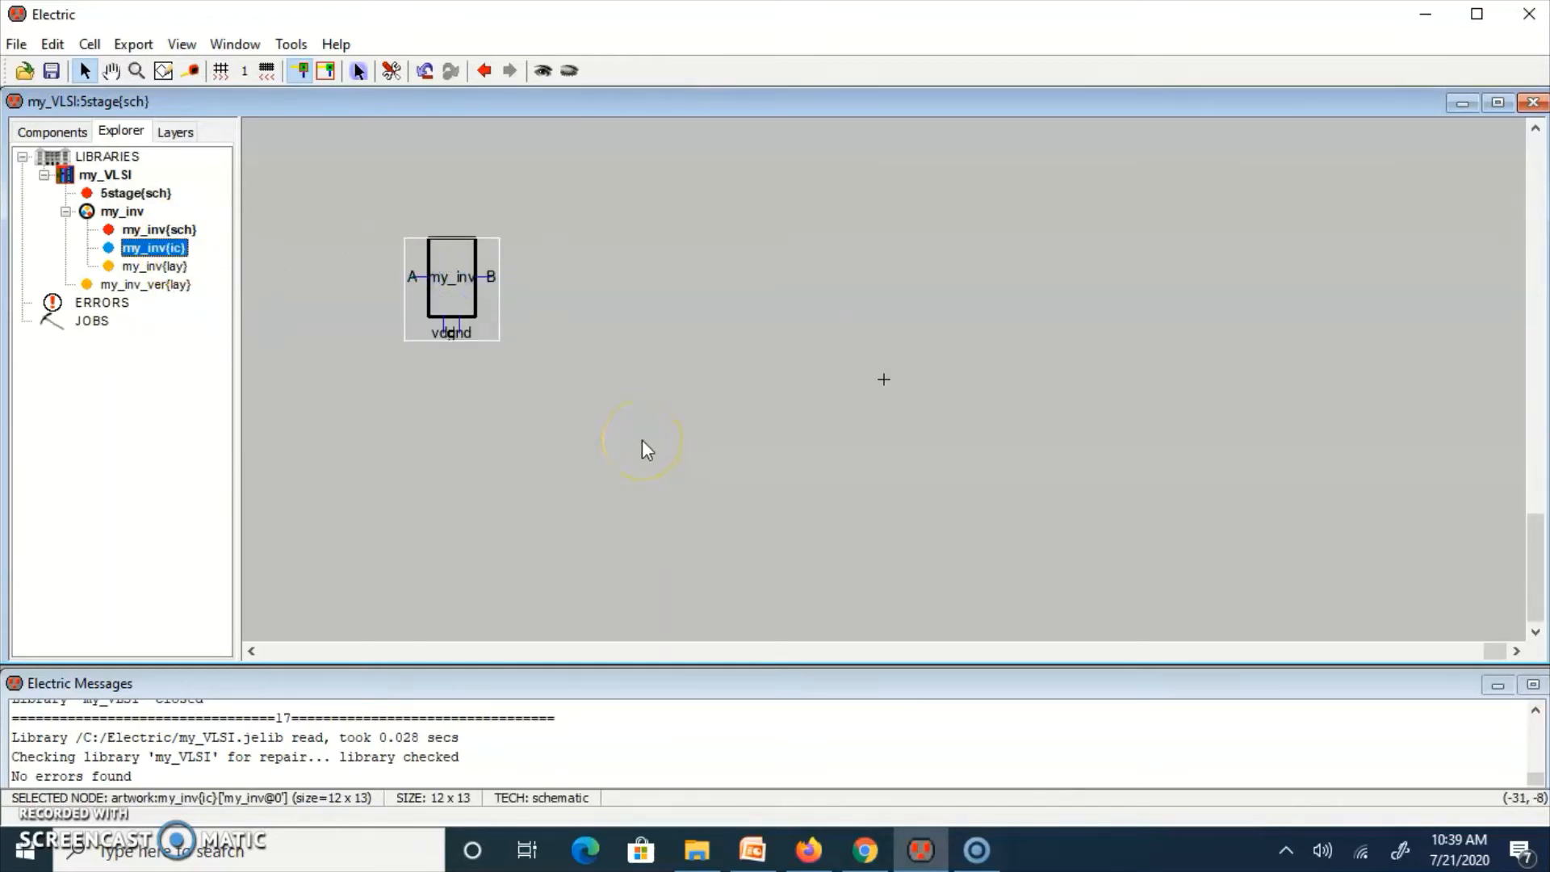
left_click_drag(161, 247, 568, 271)
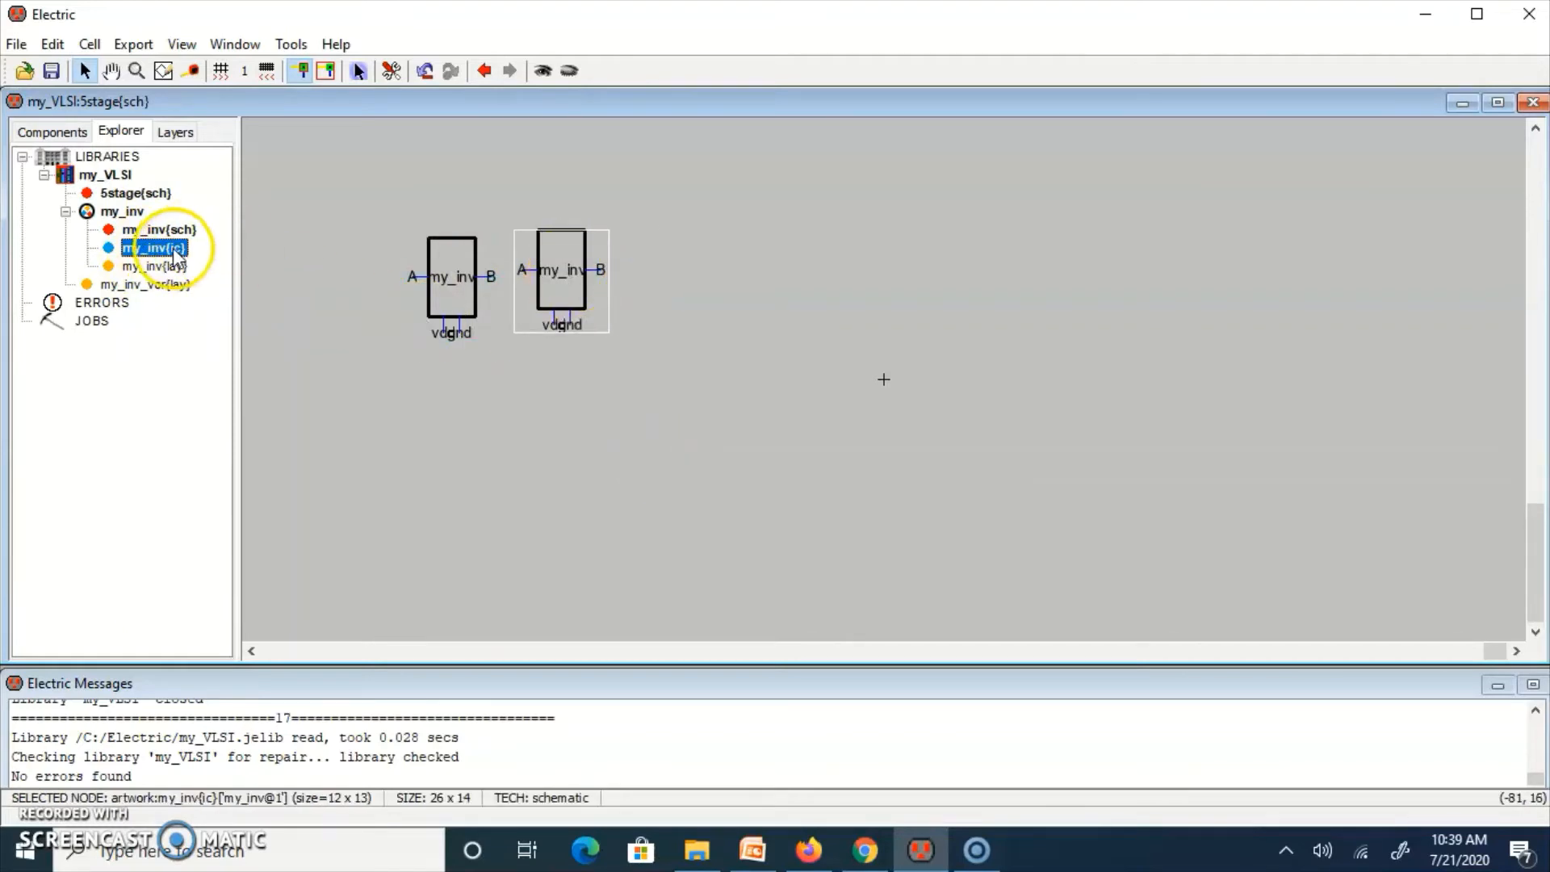
left_click_drag(156, 249, 670, 269)
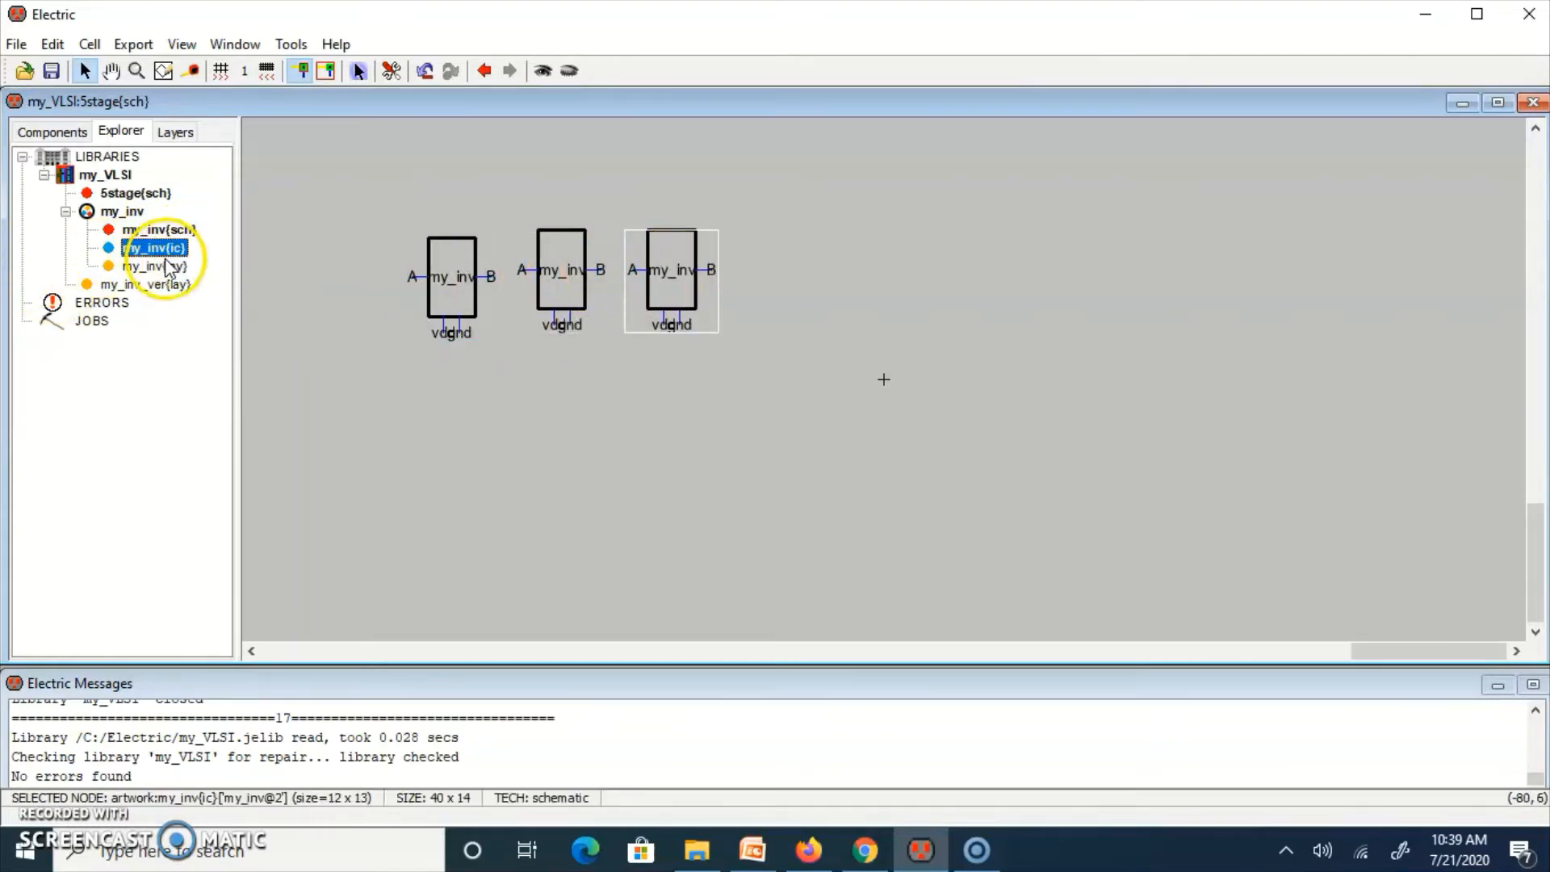
left_click_drag(172, 249, 782, 268)
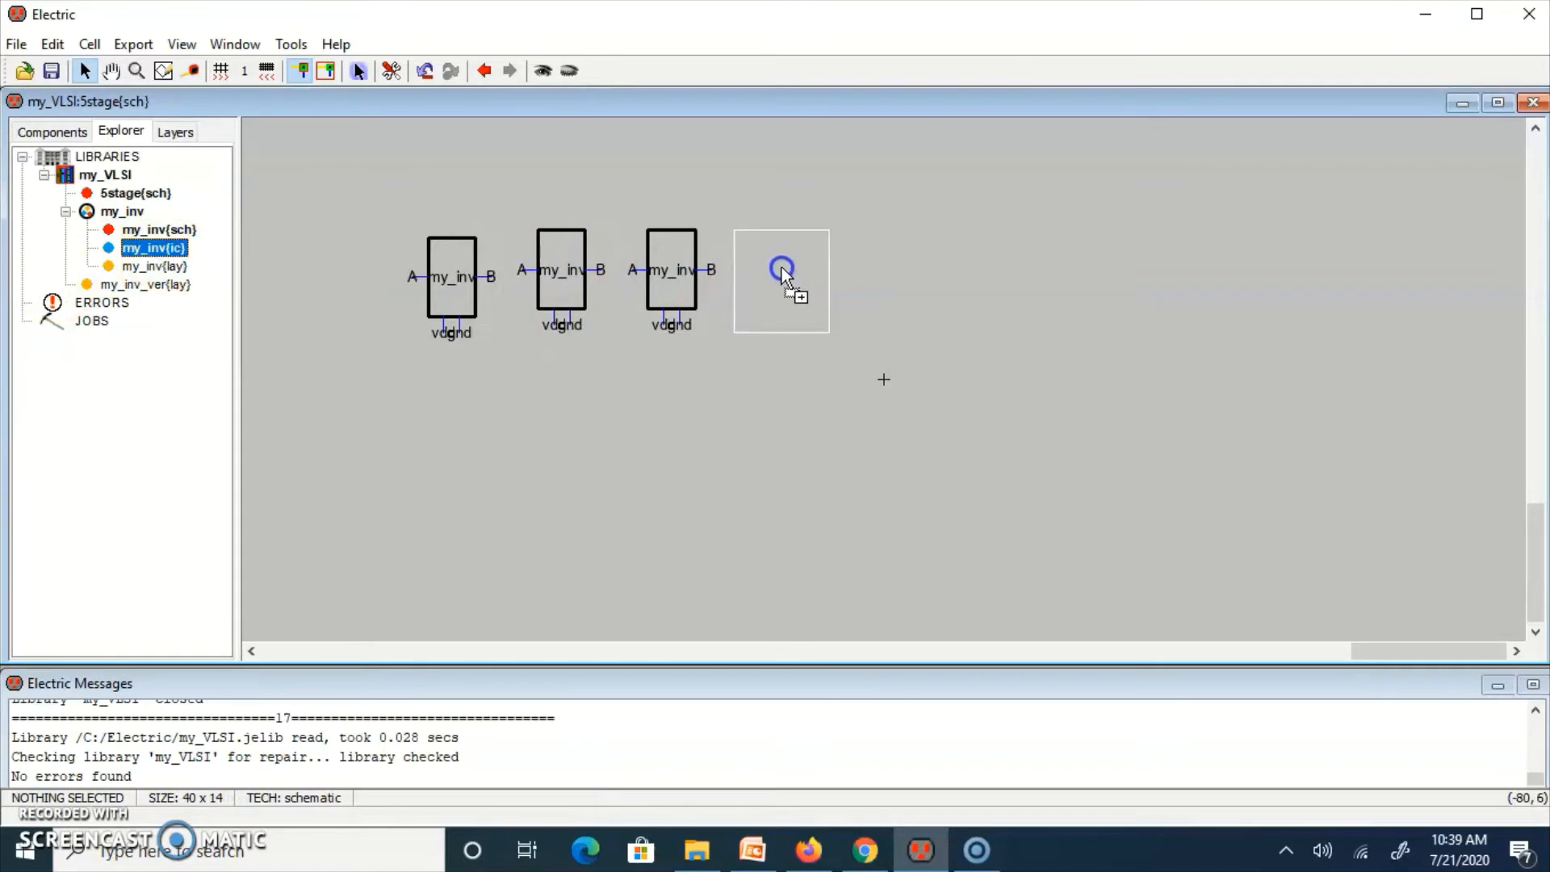
left_click_drag(154, 248, 893, 263)
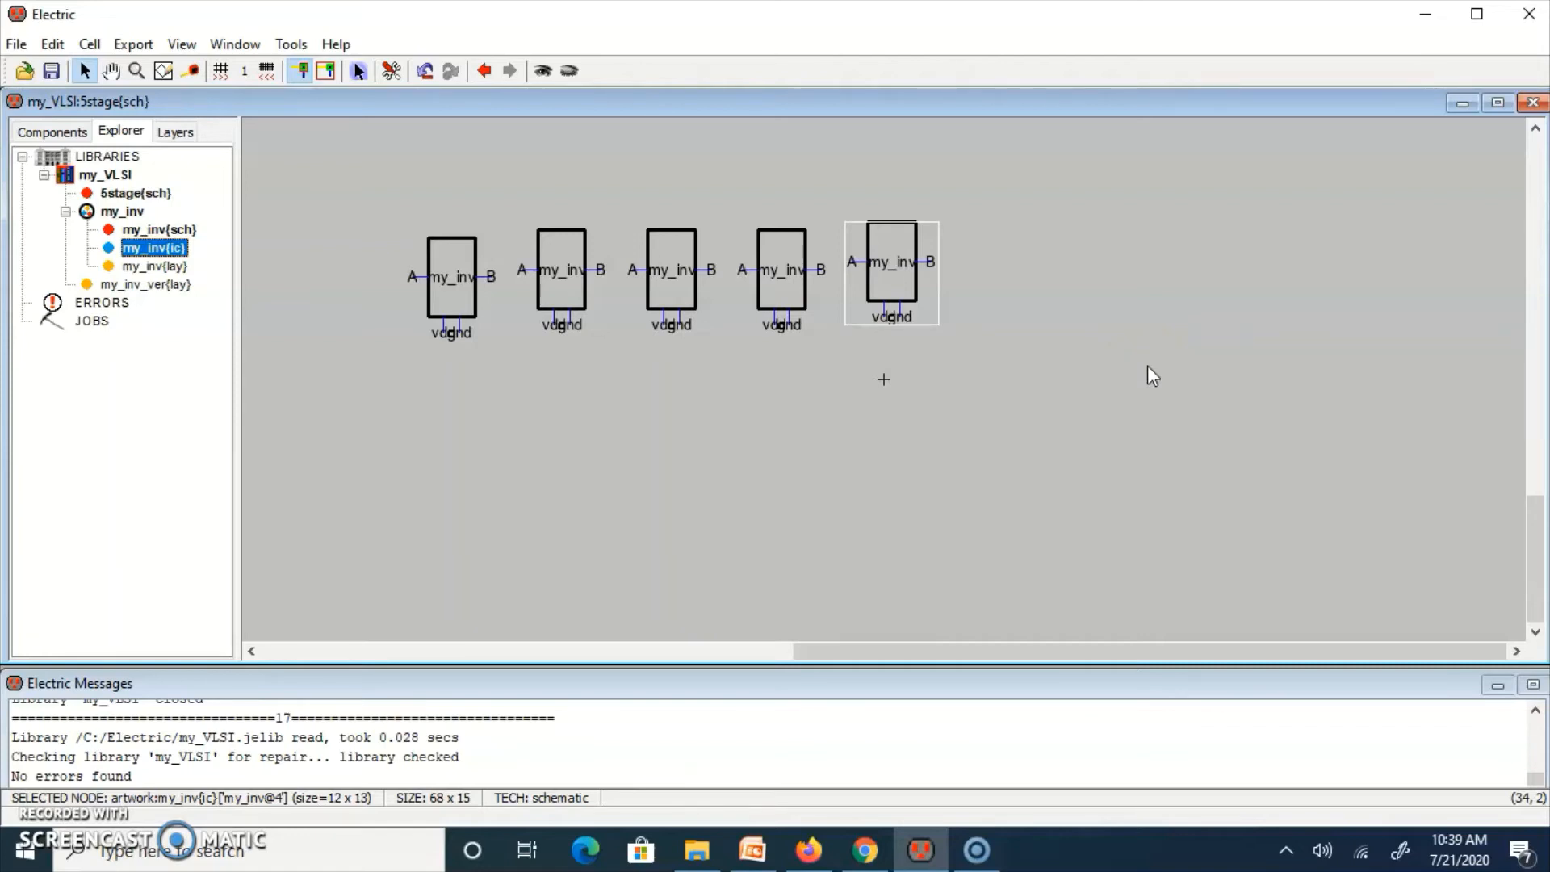
Show the grid and align the first and last inverter icons vertically with the middle three.
left_click(411, 276)
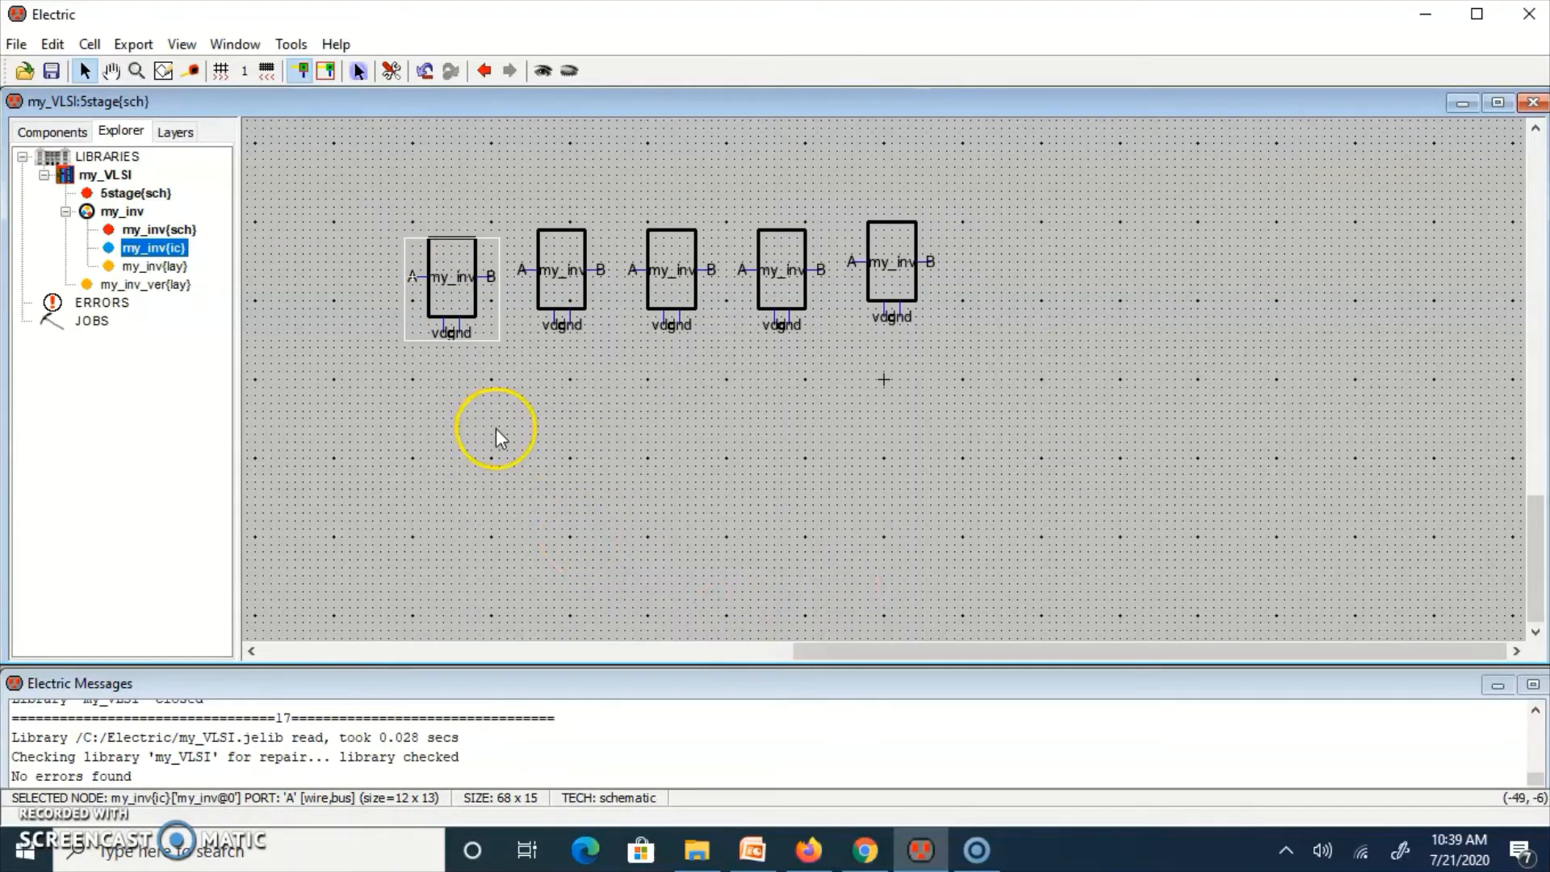
key("Up")
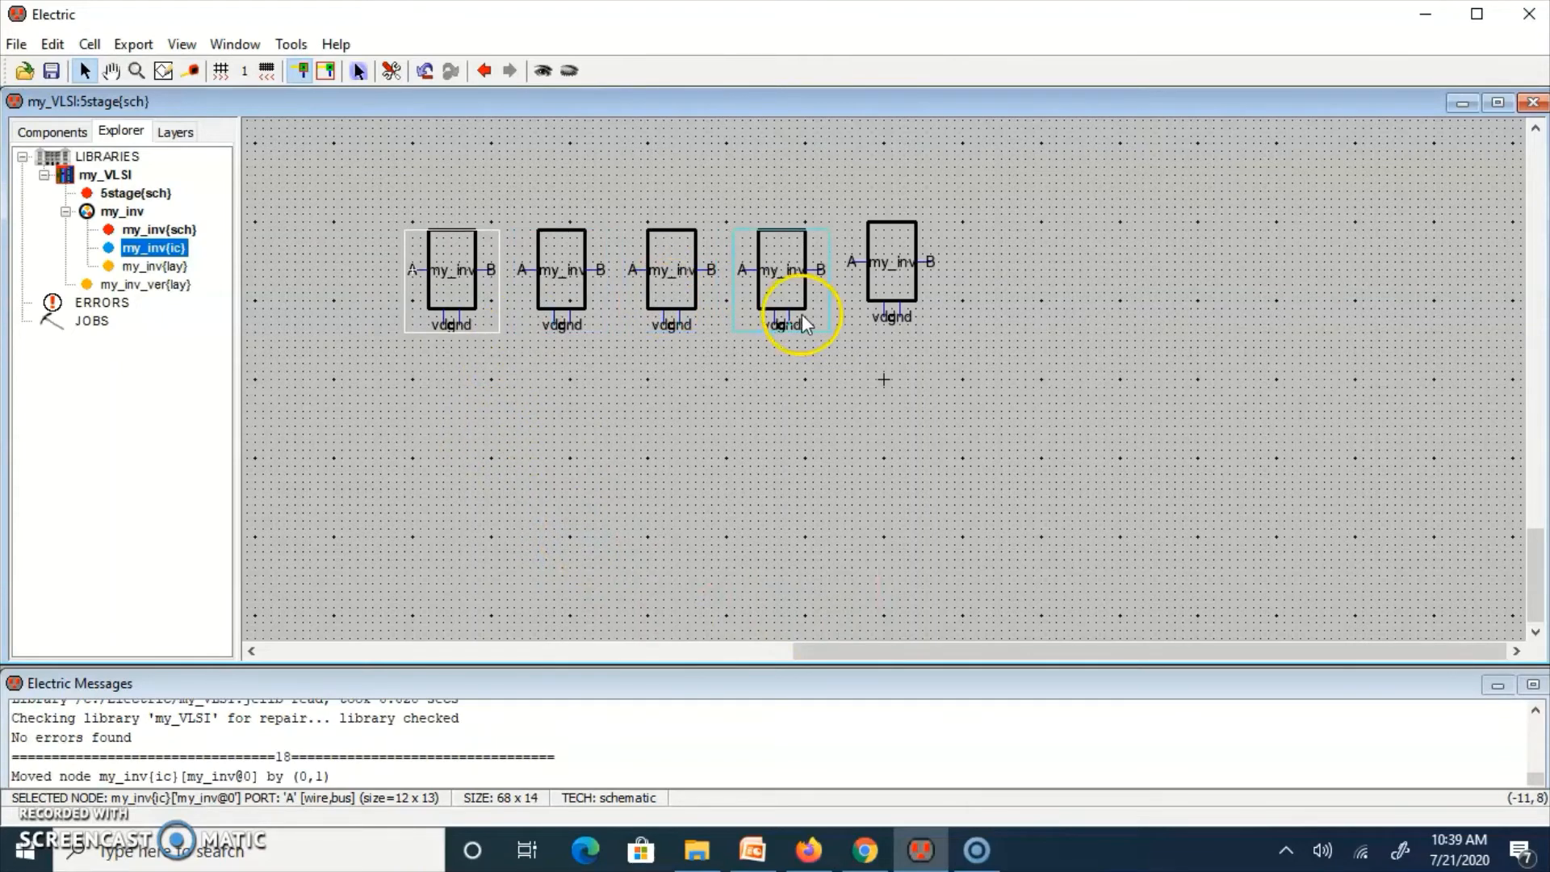
left_click(908, 298)
key("Up")
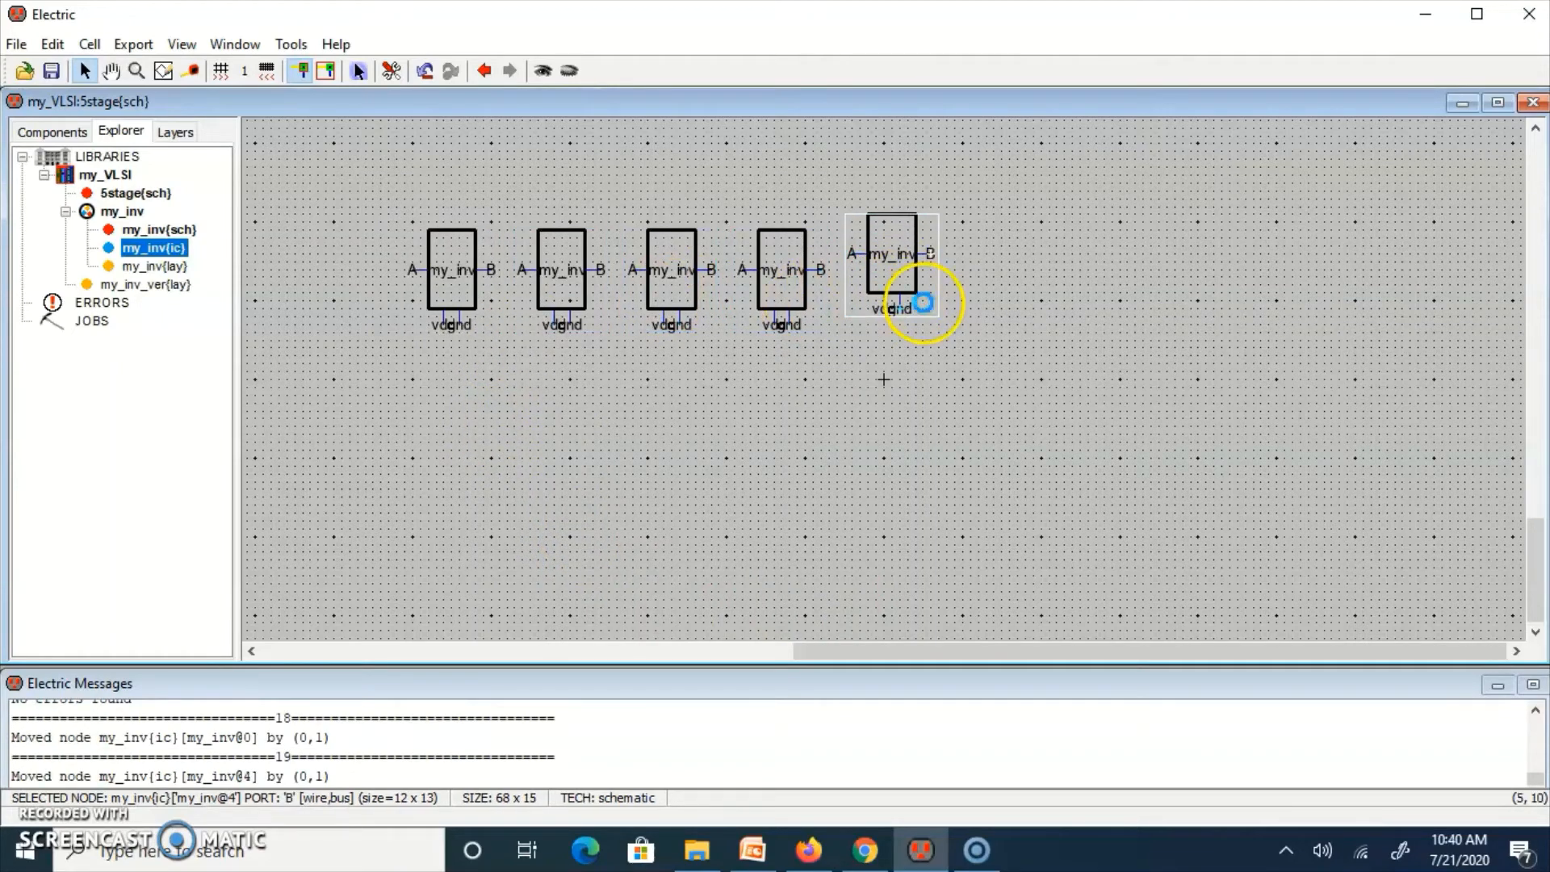
key("Down")
key("Down")
left_click(1017, 417)
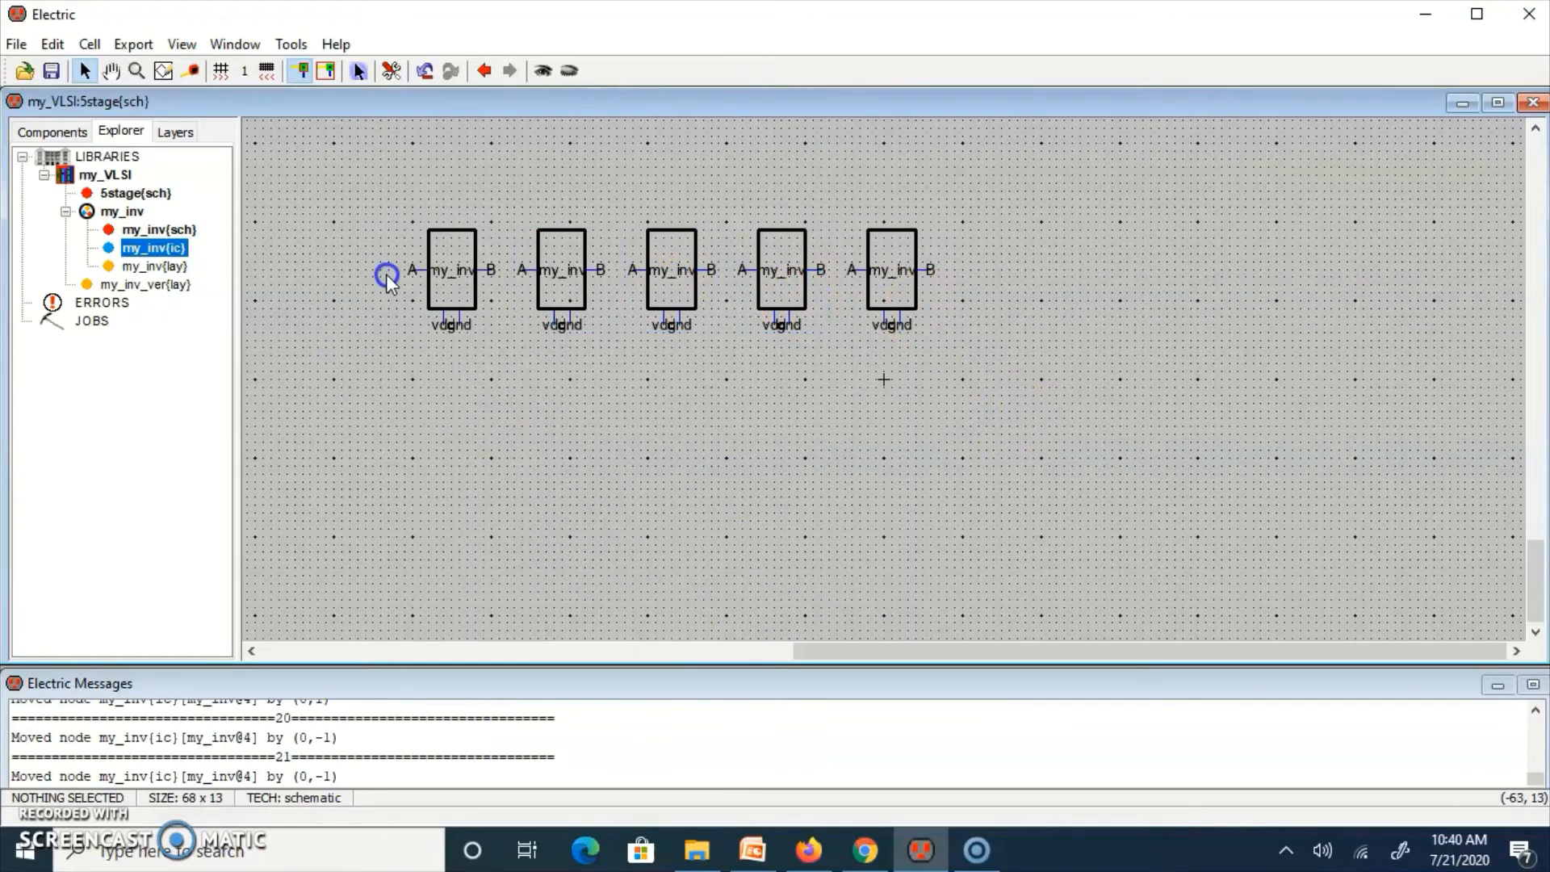
Wire the B port of each my_inv icon to the A port of the next one across all five inverters.
left_click(494, 278)
right_click(520, 268)
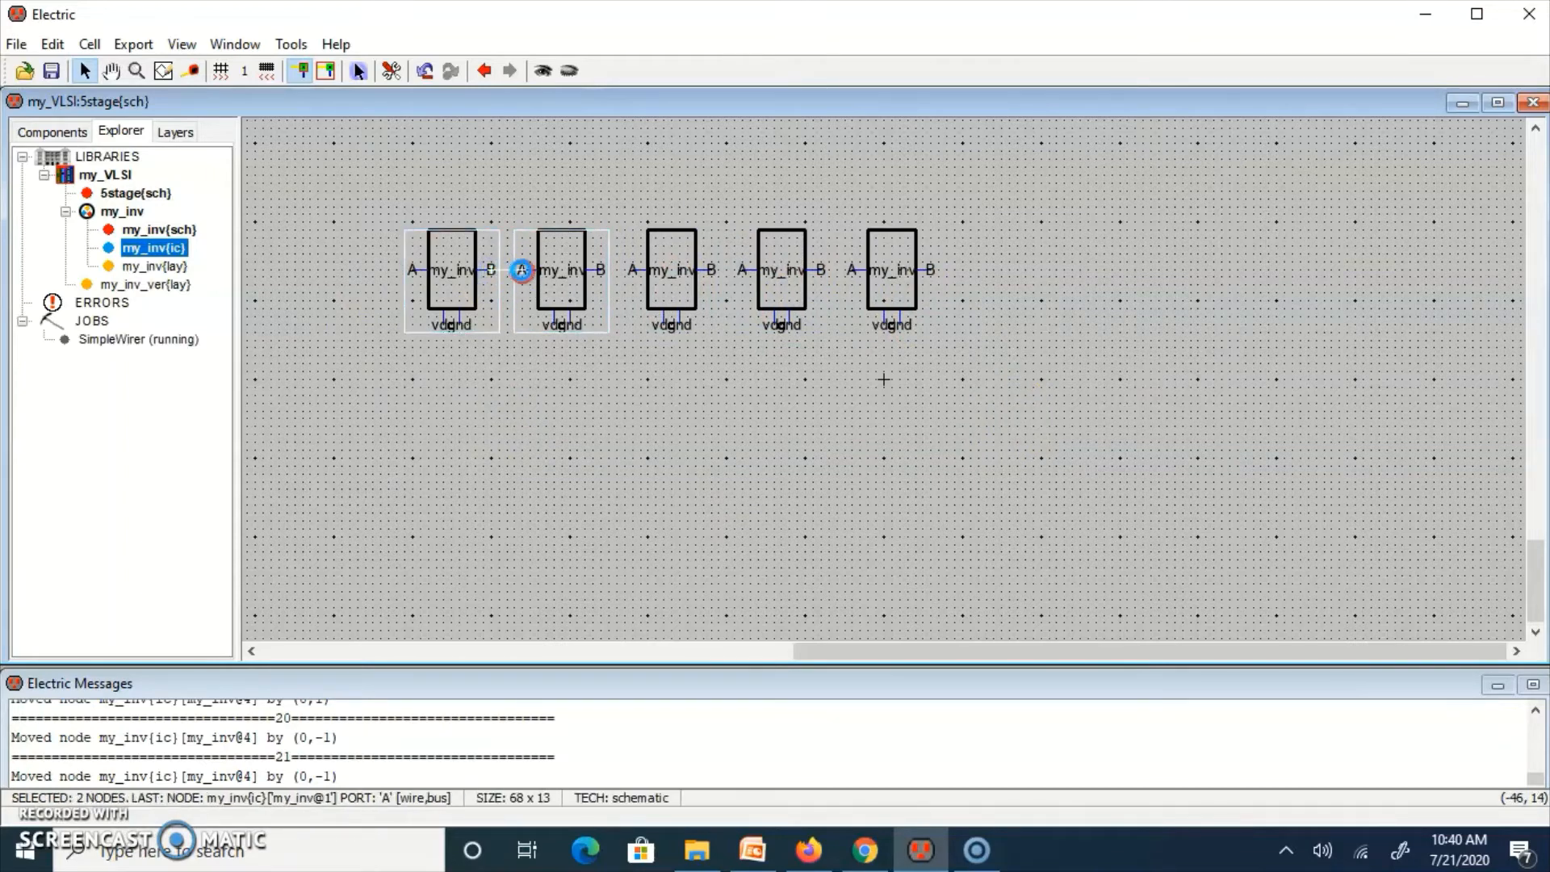
left_click(620, 408)
left_click(584, 259)
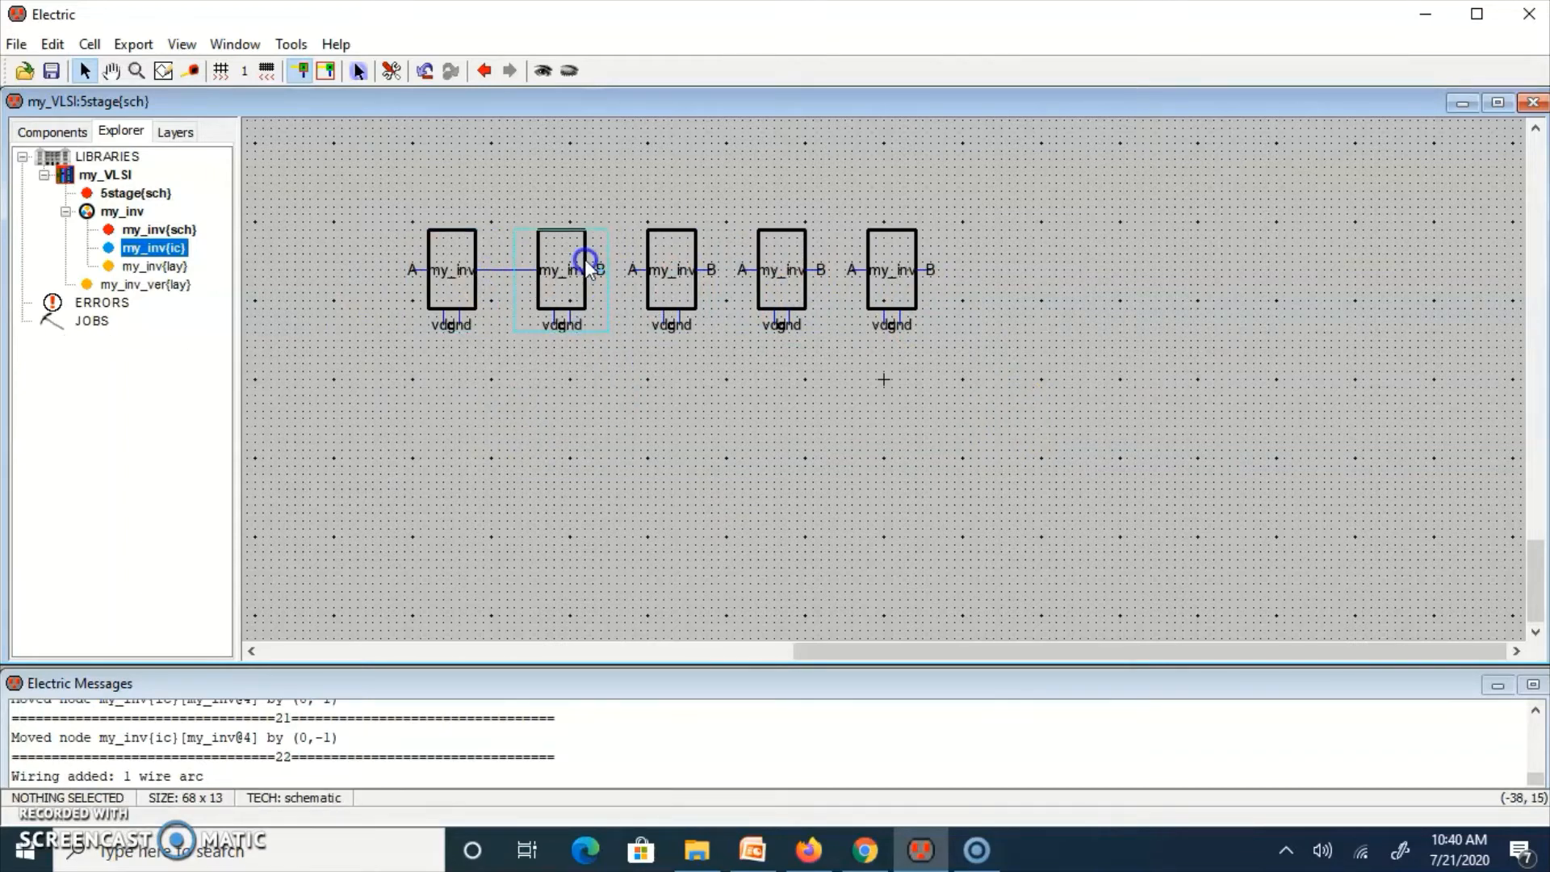
right_click(633, 269)
left_click(733, 371)
left_click(710, 270)
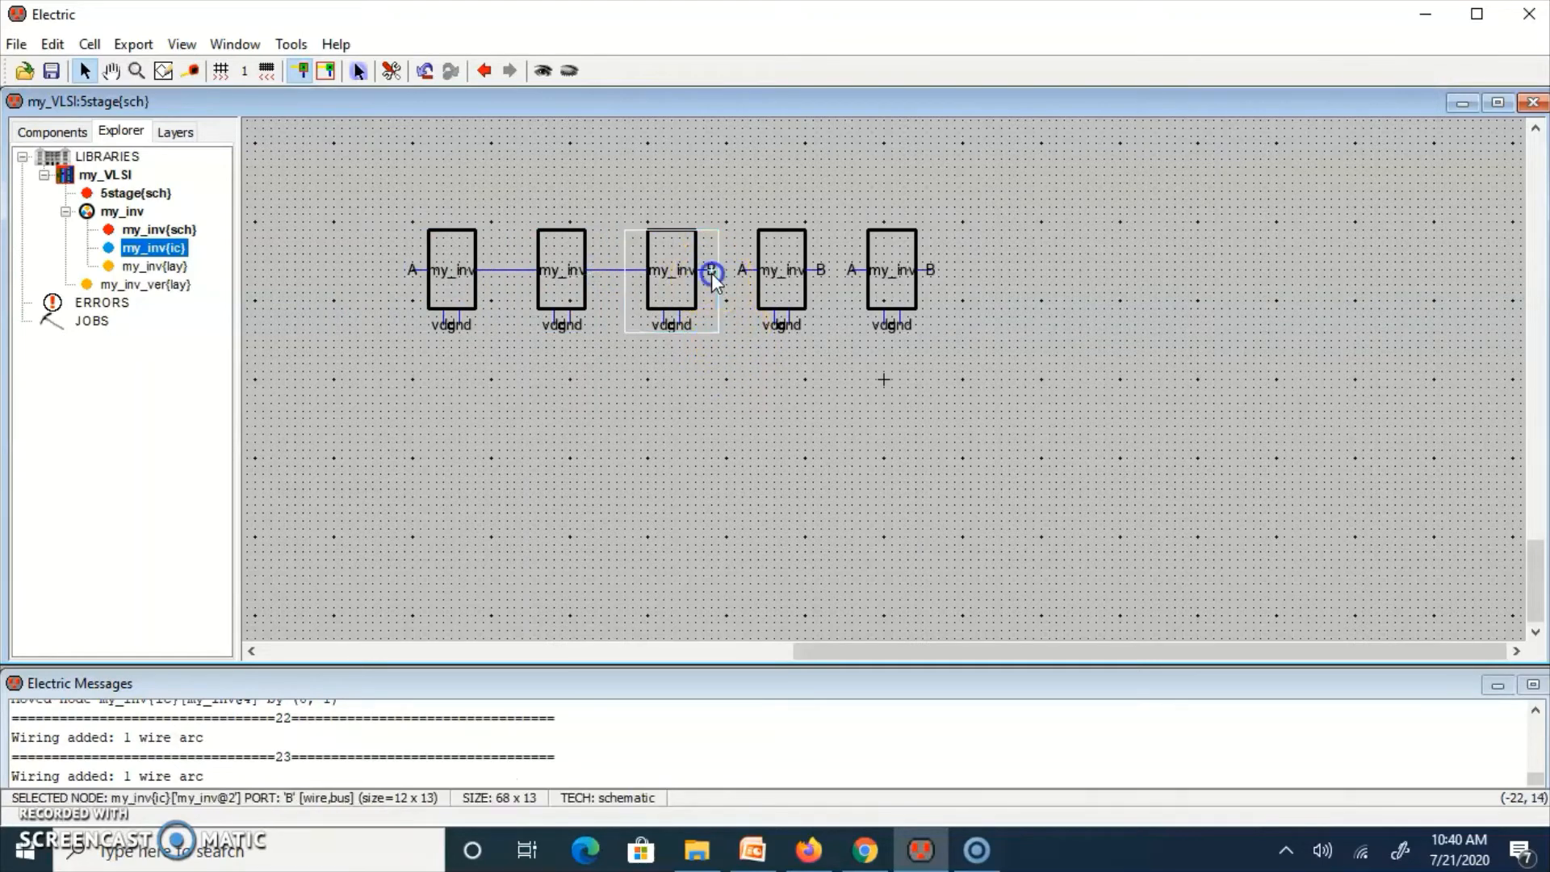
right_click(739, 270)
left_click(802, 409)
left_click(820, 270)
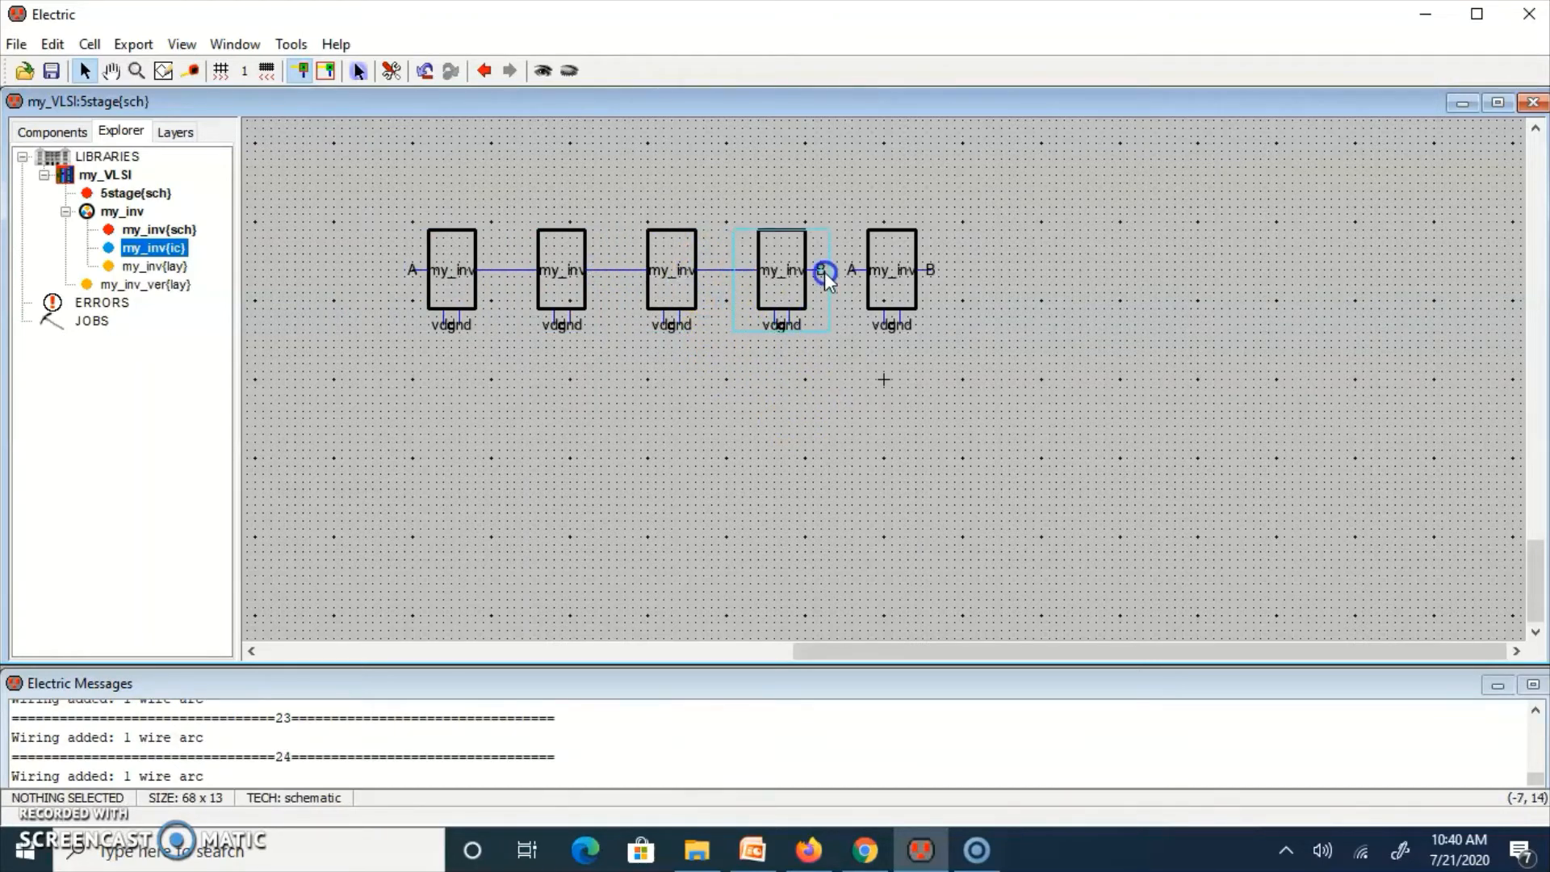
right_click(851, 271)
left_click(935, 409)
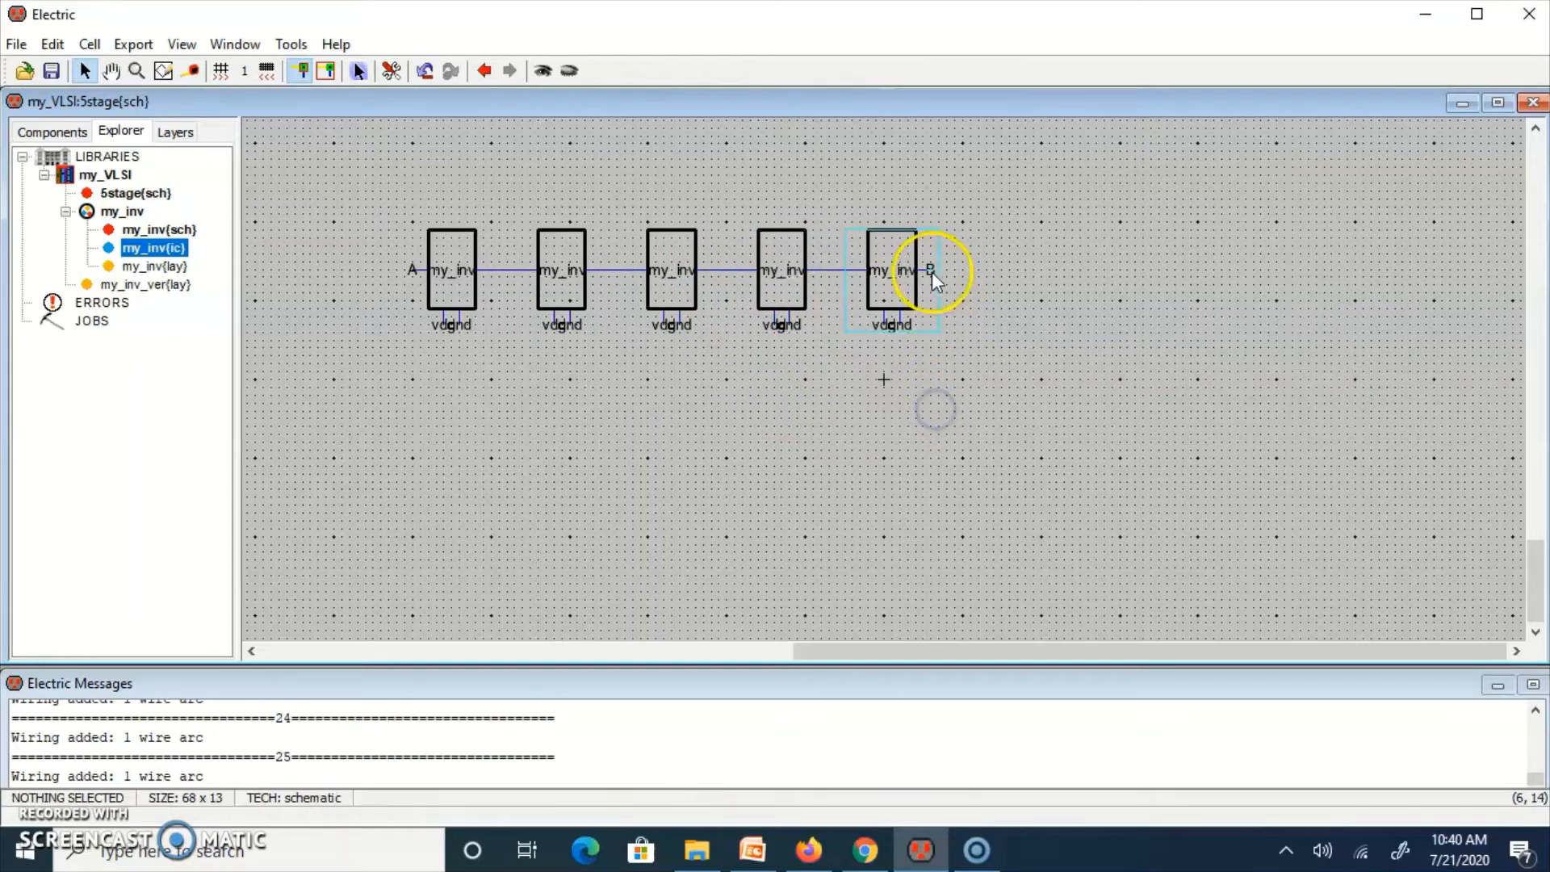
Route a feedback wire from the last inverter's B port over the top of the row to the first inverter's A port.
left_click(959, 271)
right_click(962, 271)
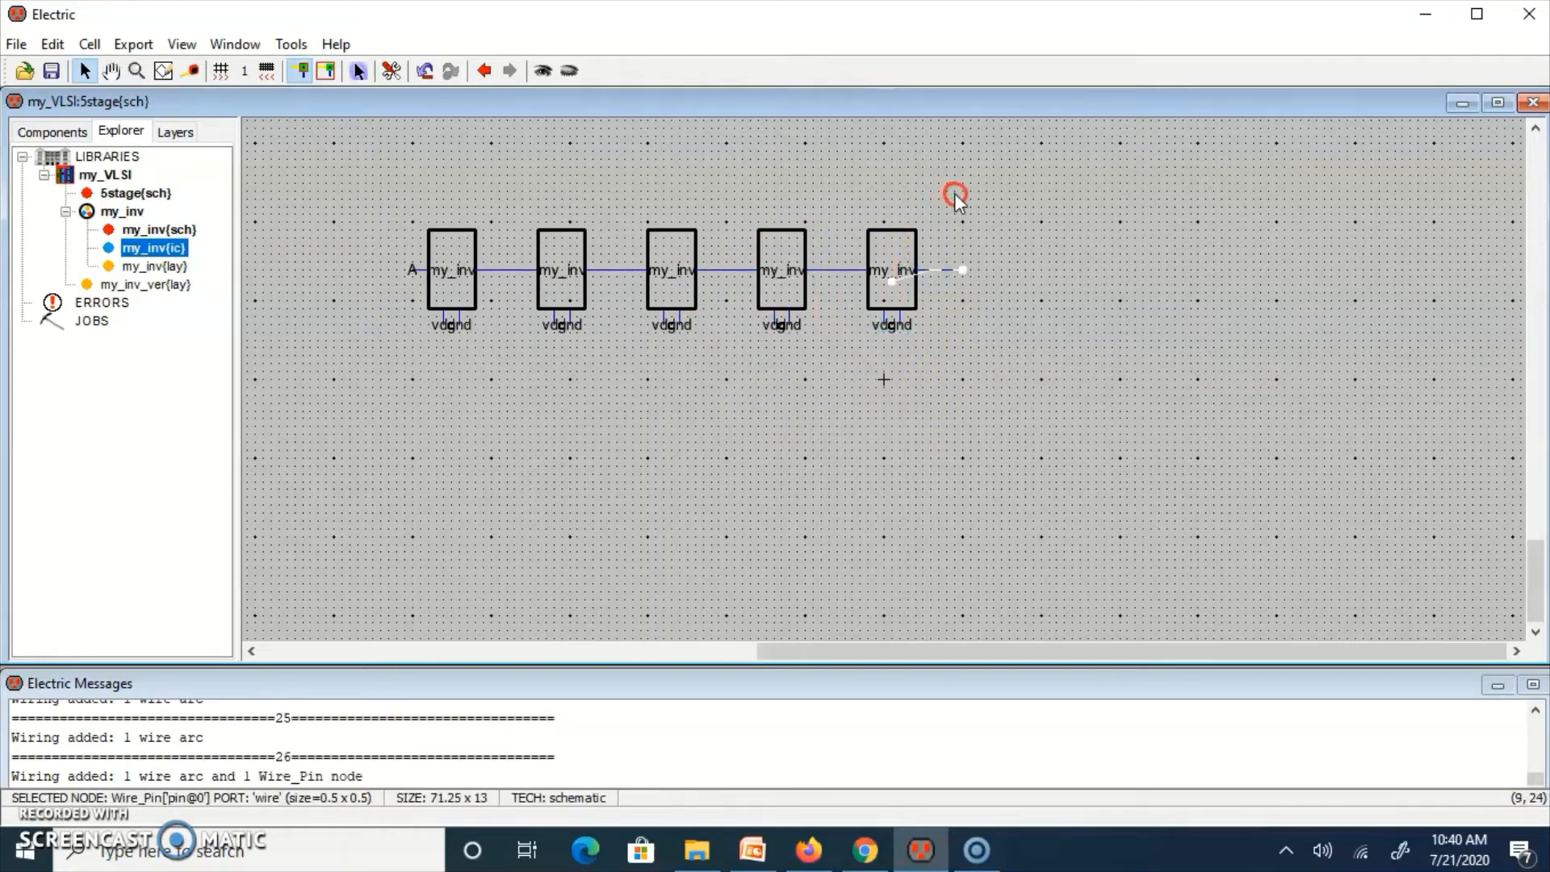
right_click(955, 194)
right_click(394, 189)
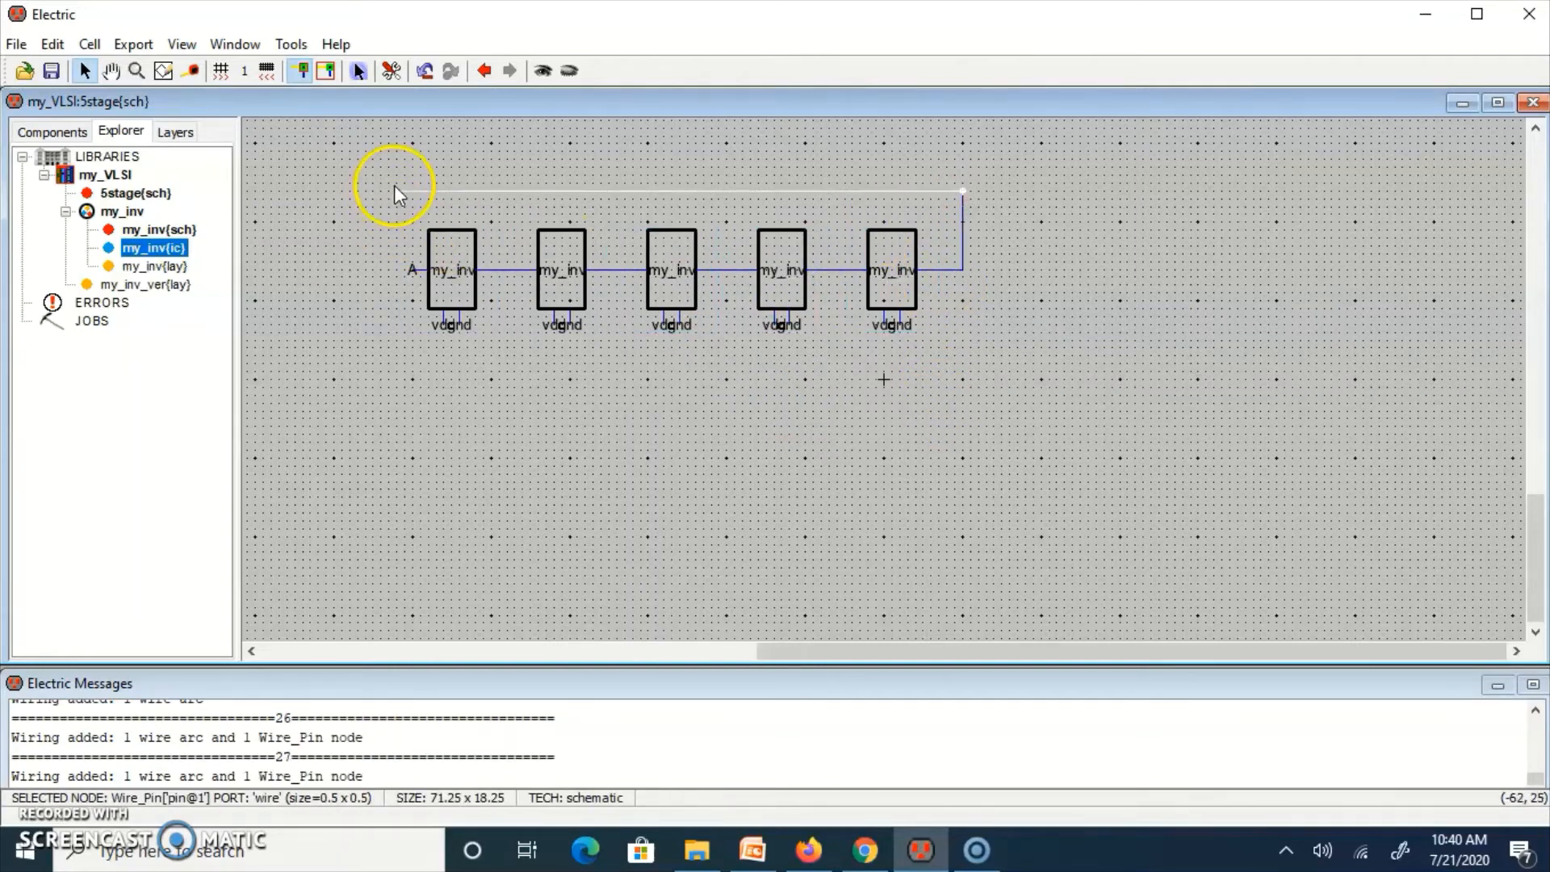
right_click(391, 269)
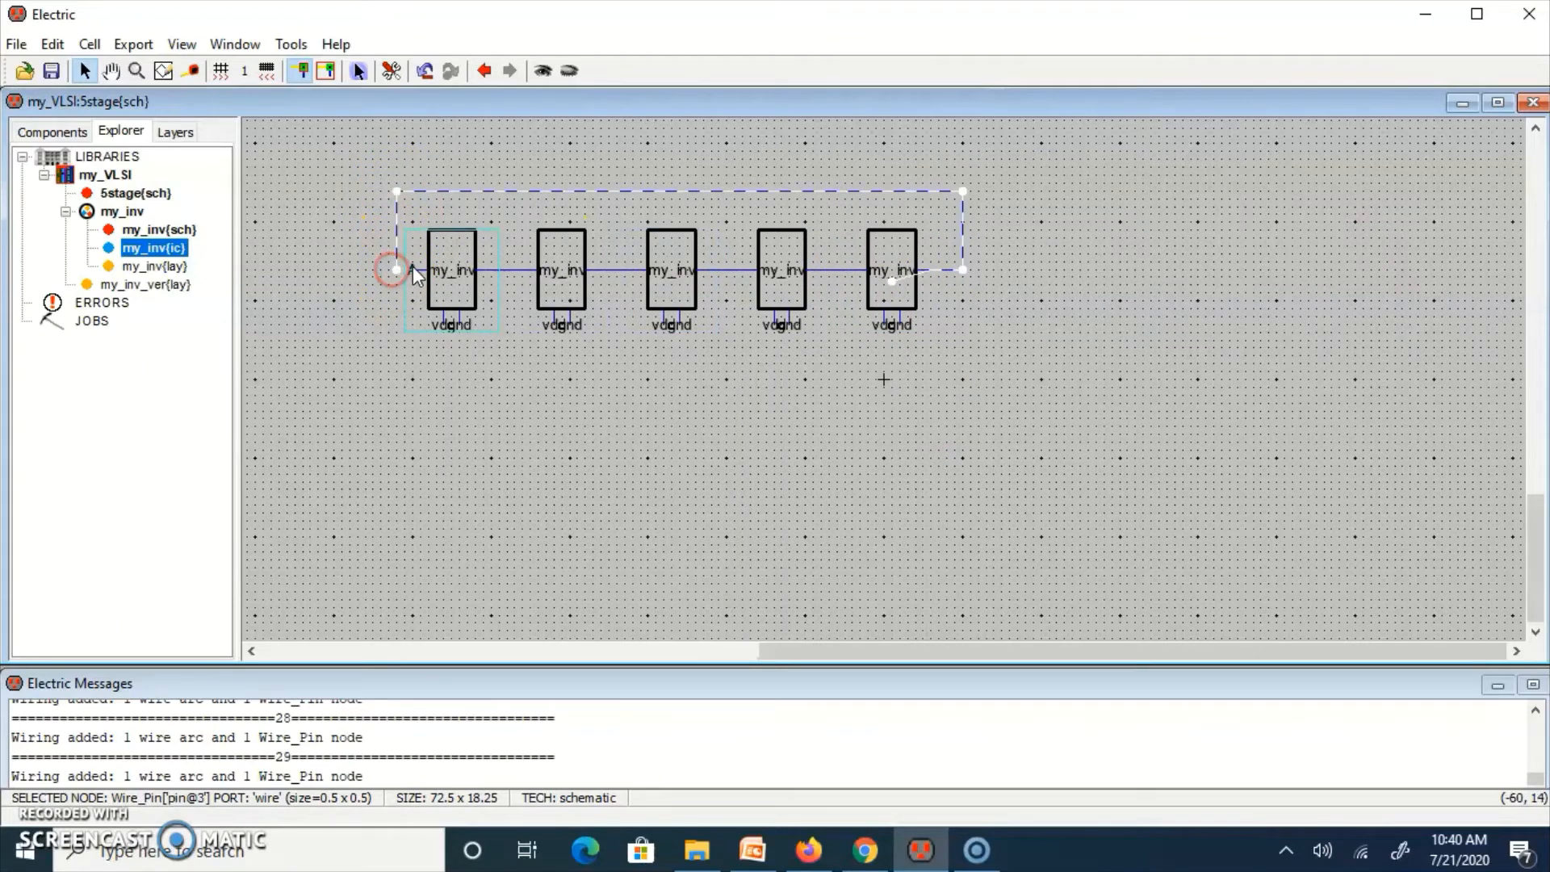
right_click(414, 265)
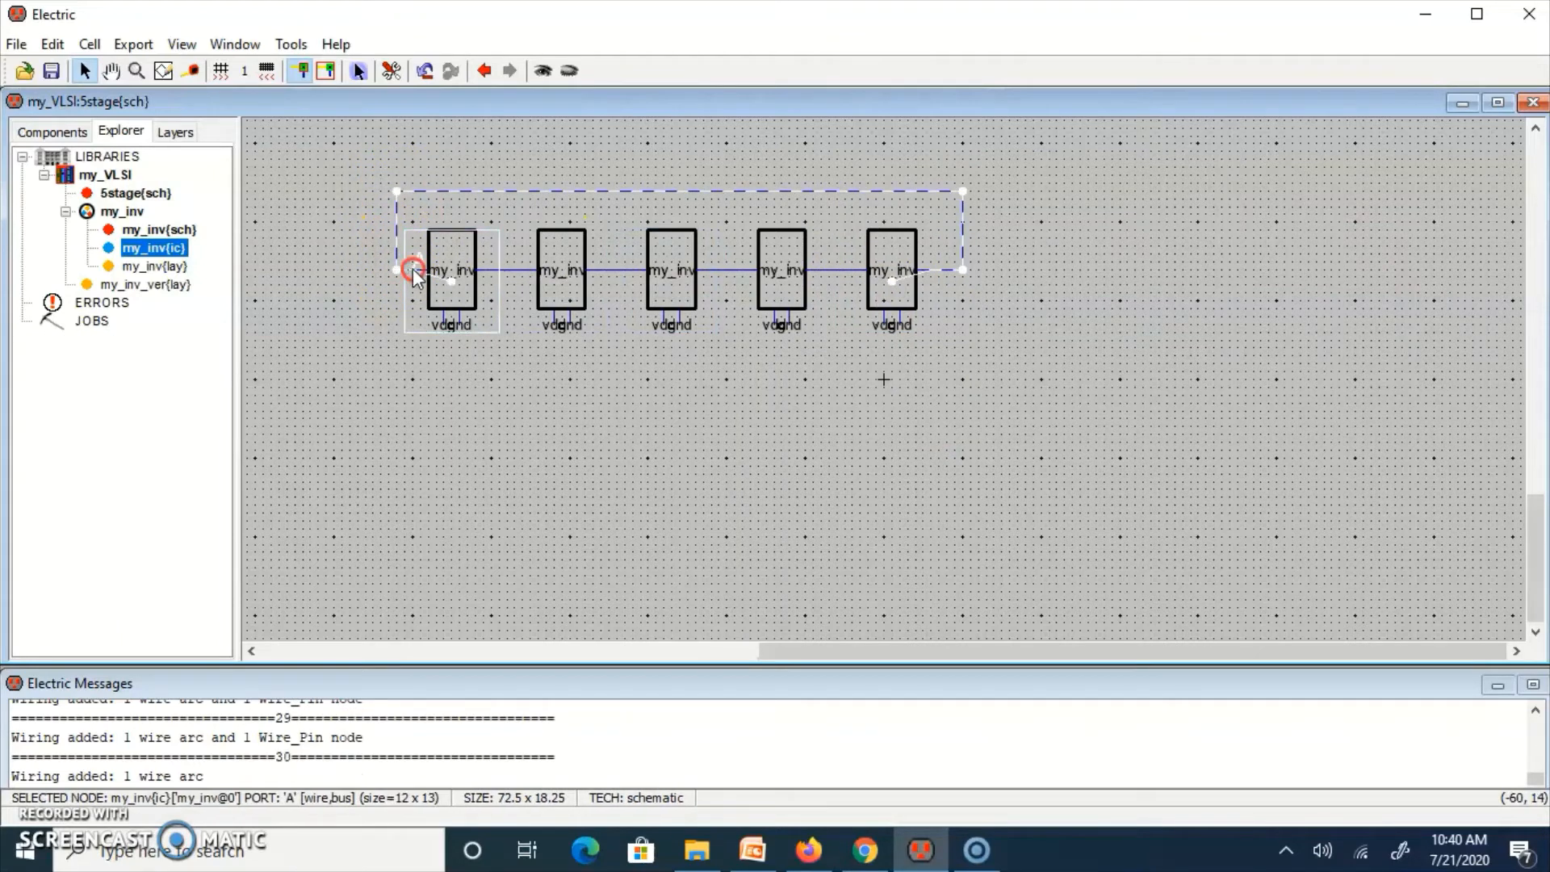
left_click(605, 406)
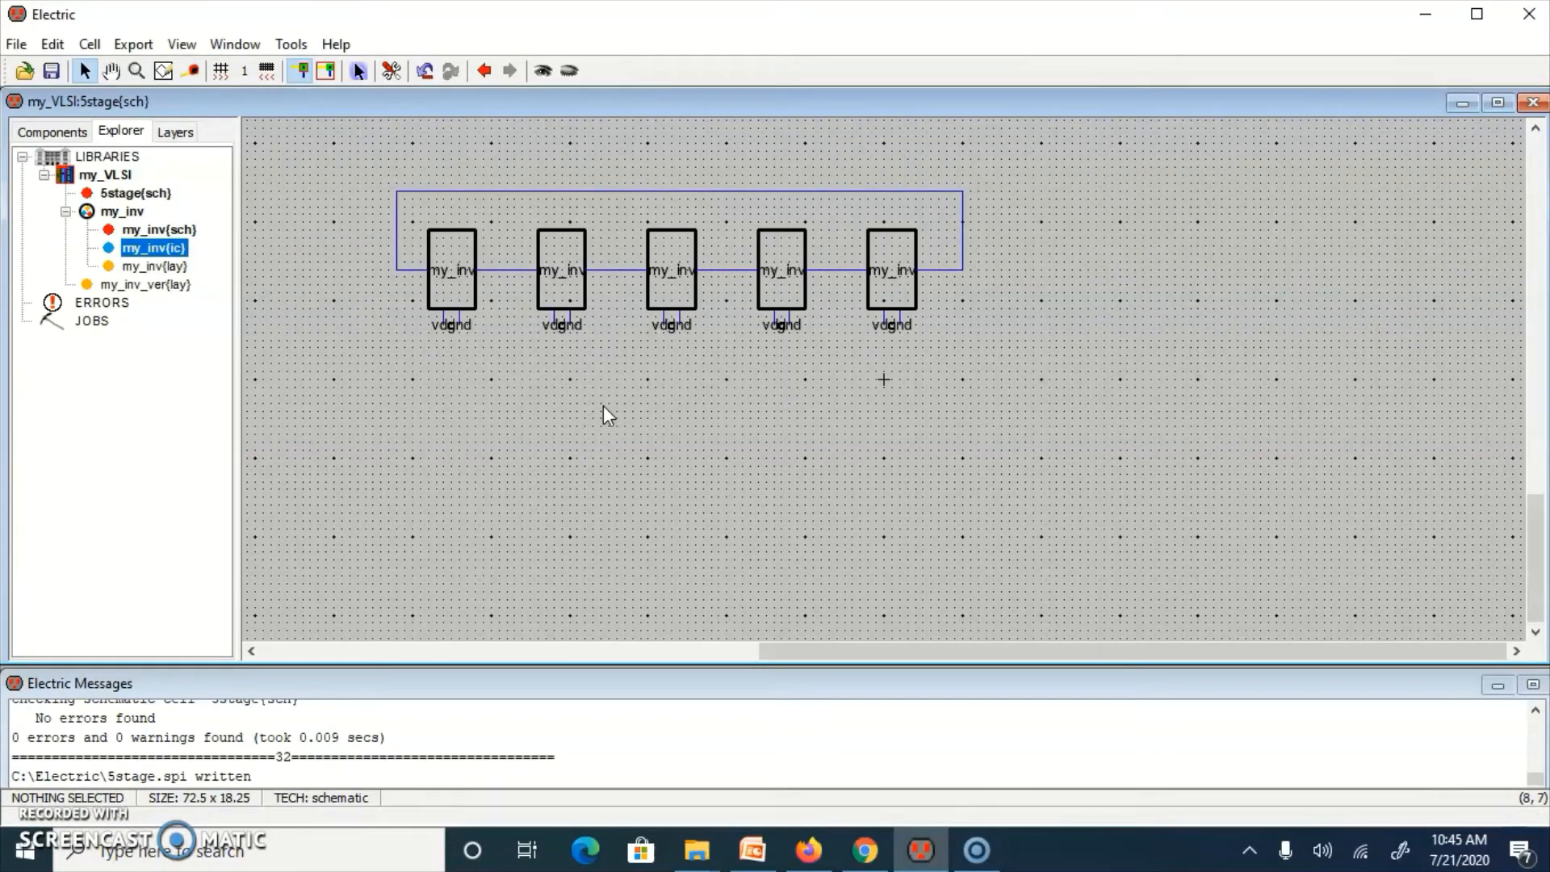
Add a short wire stub beyond the last inverter's feedback corner and export its end pin as output with the output characteristic.
left_click(963, 269)
right_click(986, 270)
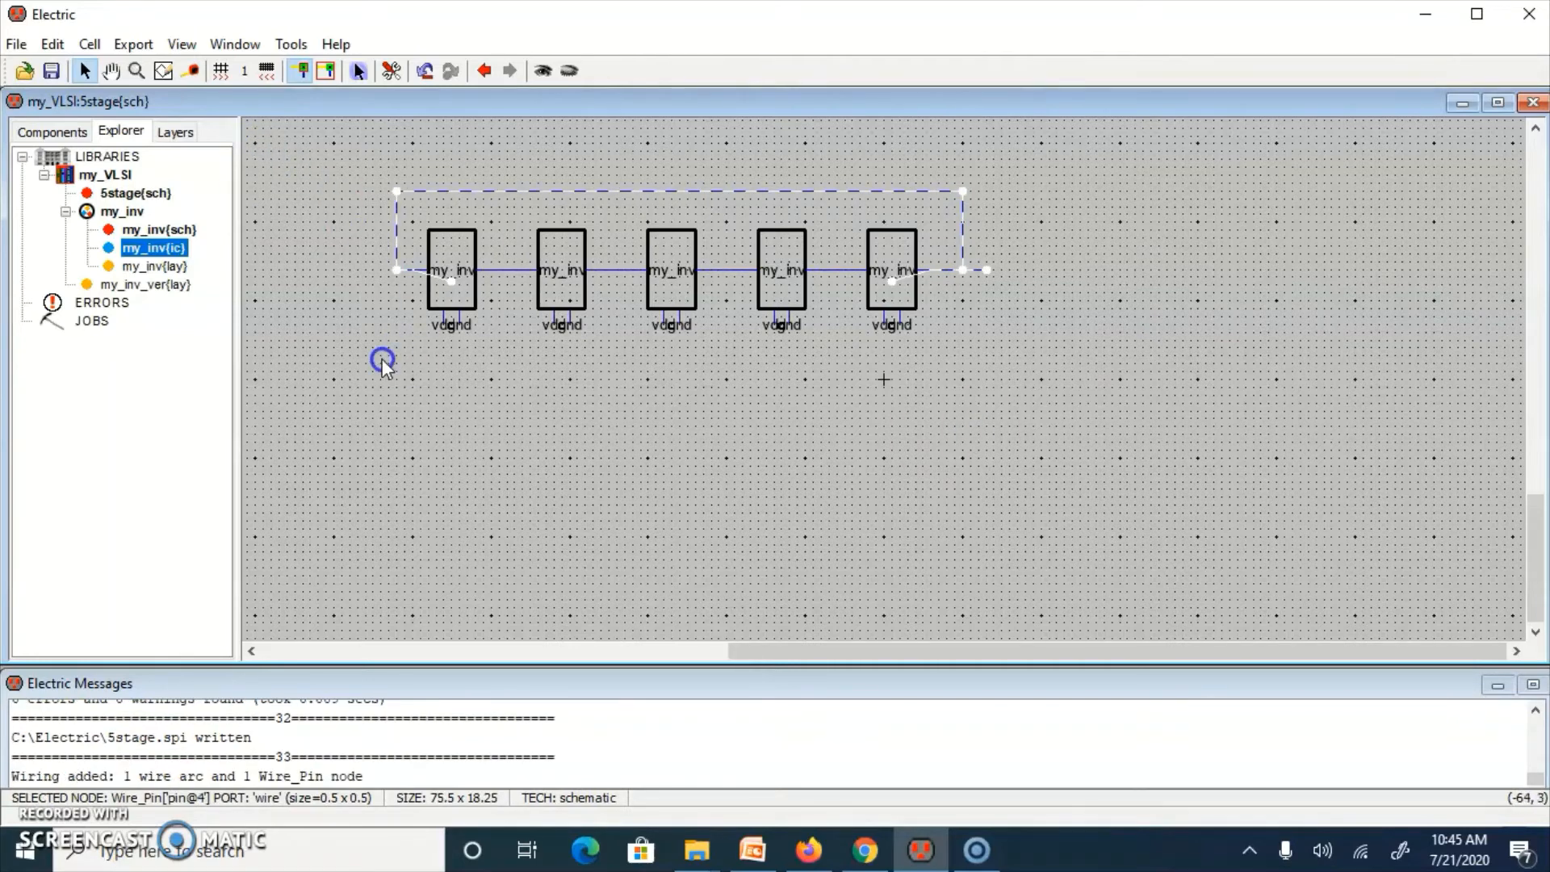
key("ctrl+e")
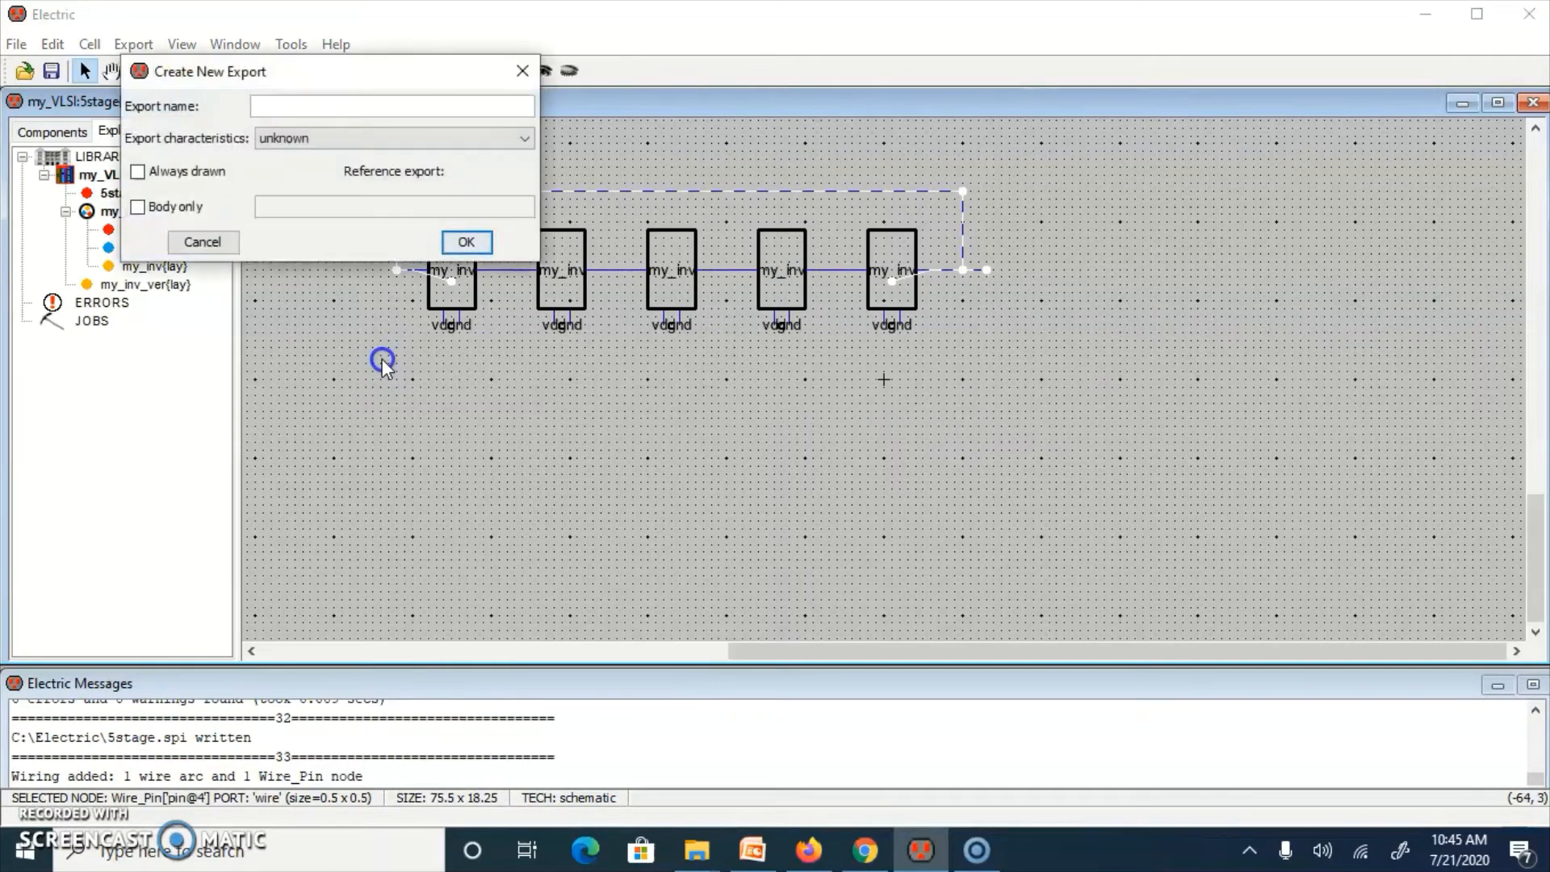
type("output")
key("Tab")
key("o")
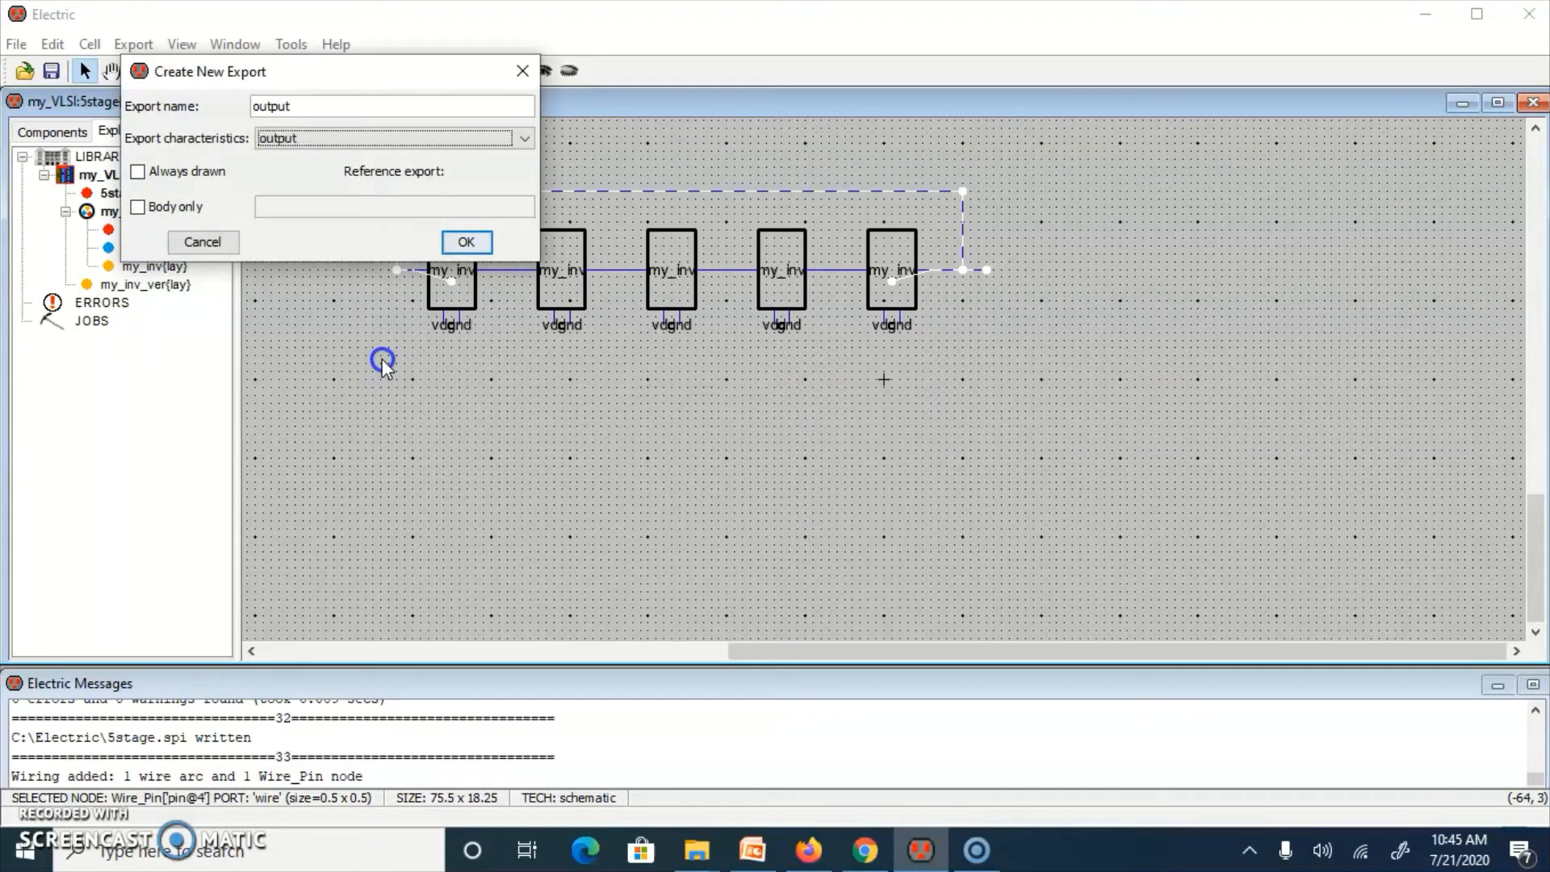
left_click(482, 251)
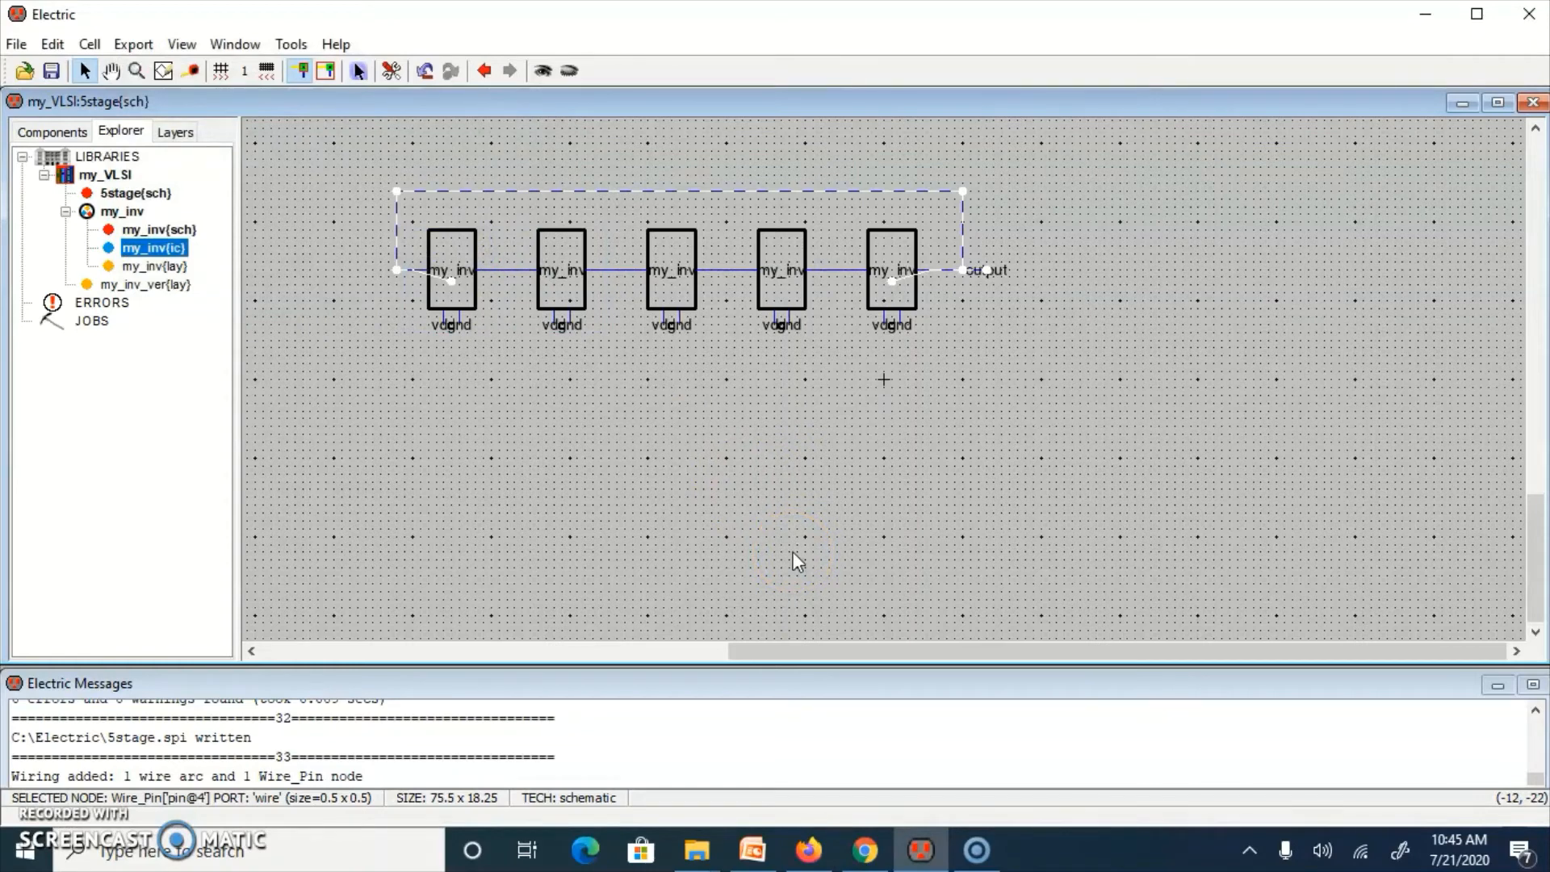
Check the 5stage schematic and write its Spice deck as 5_stage.spi in the Electric folder.
key("F5")
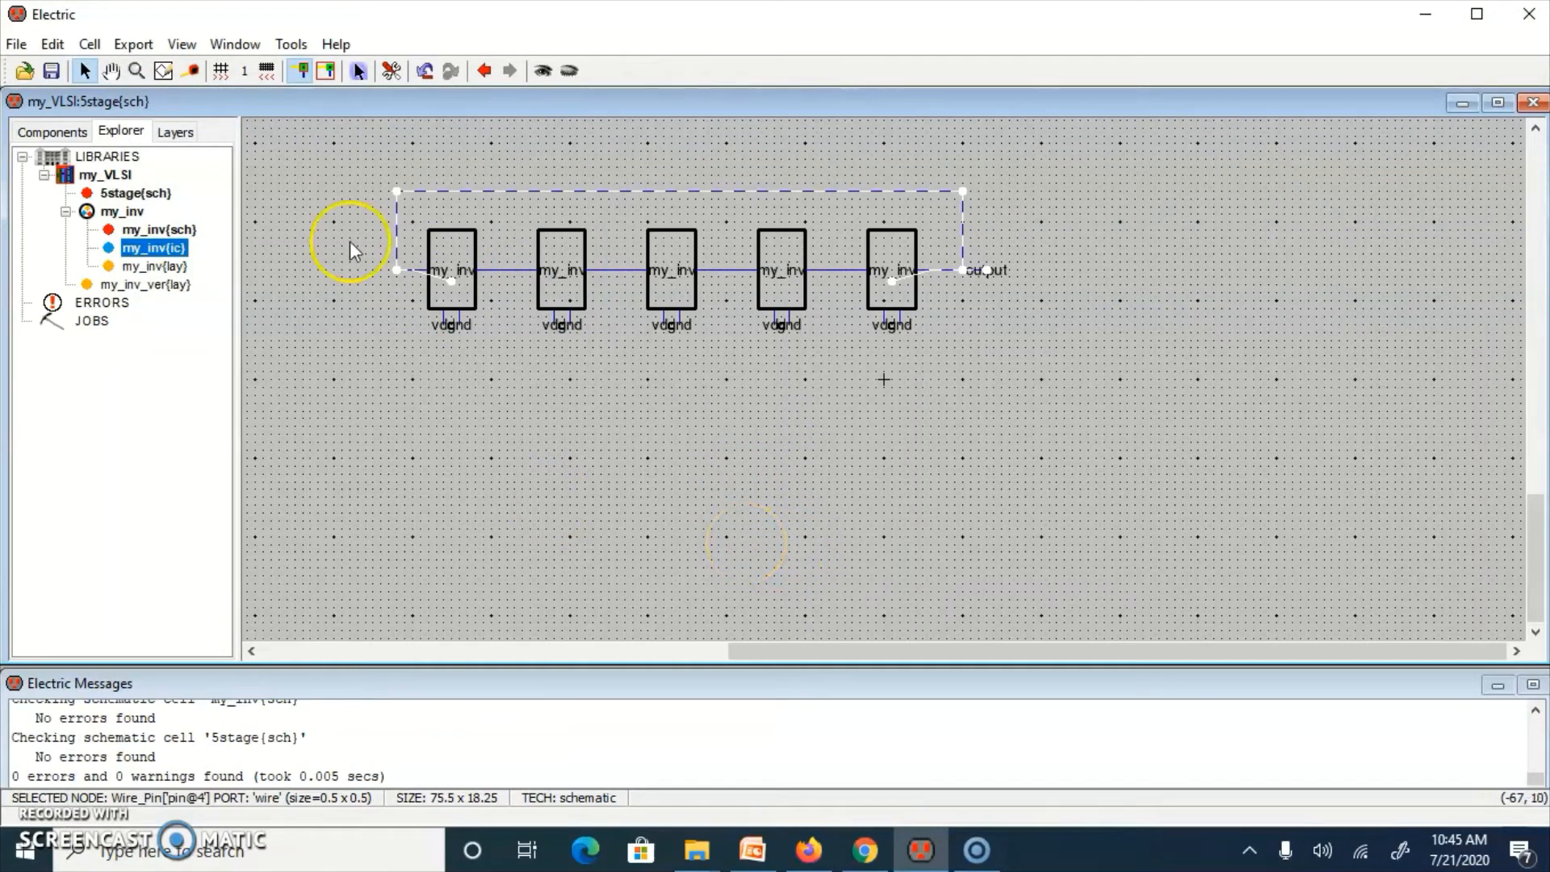
left_click(290, 44)
mouse_move(334, 128)
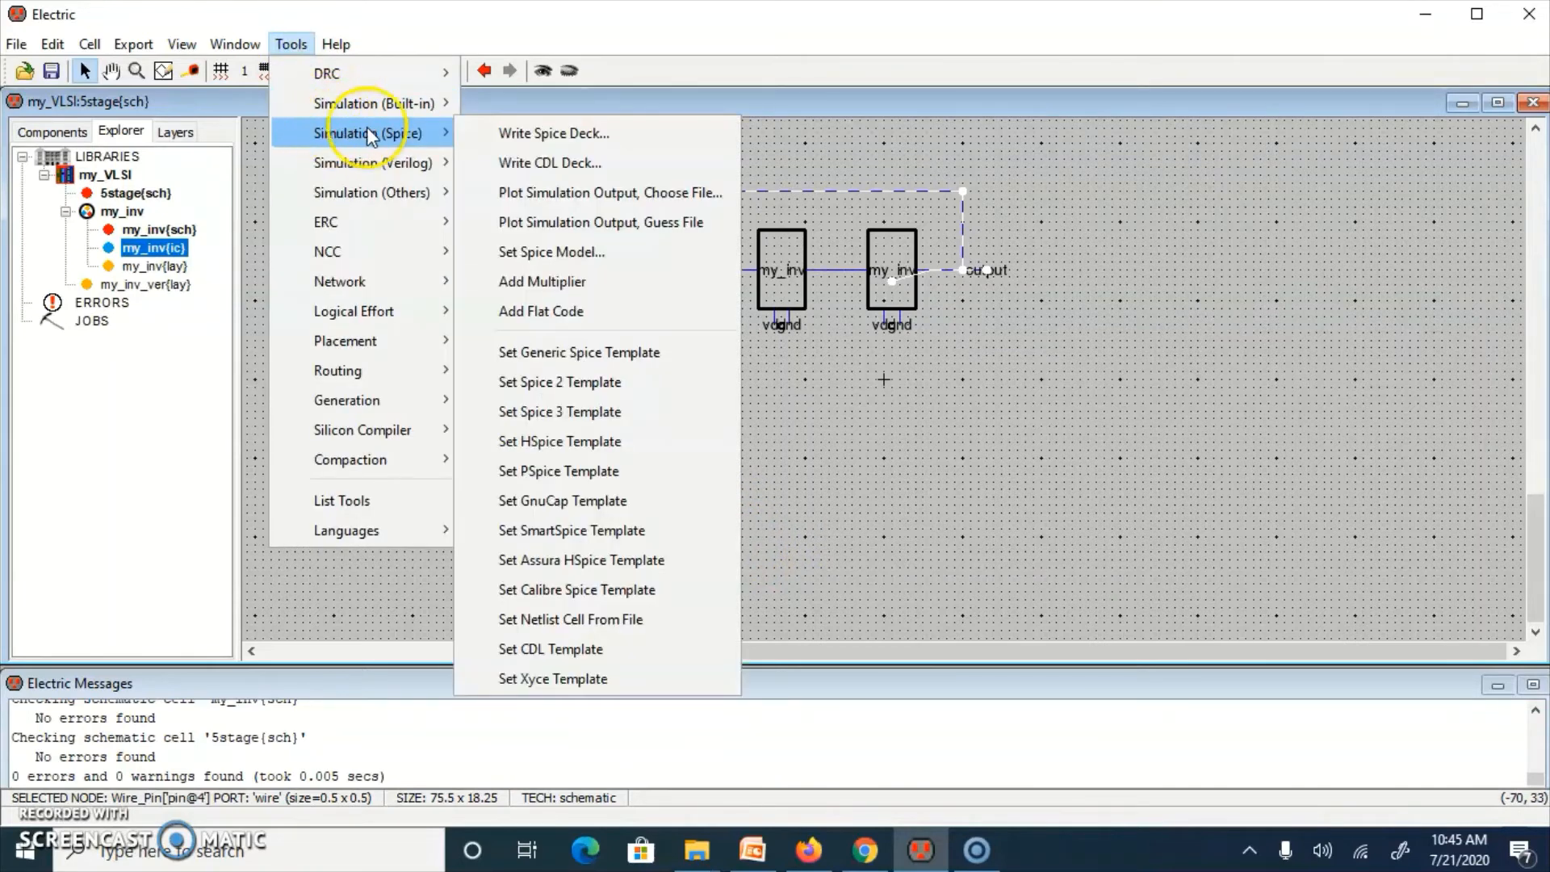
left_click(532, 131)
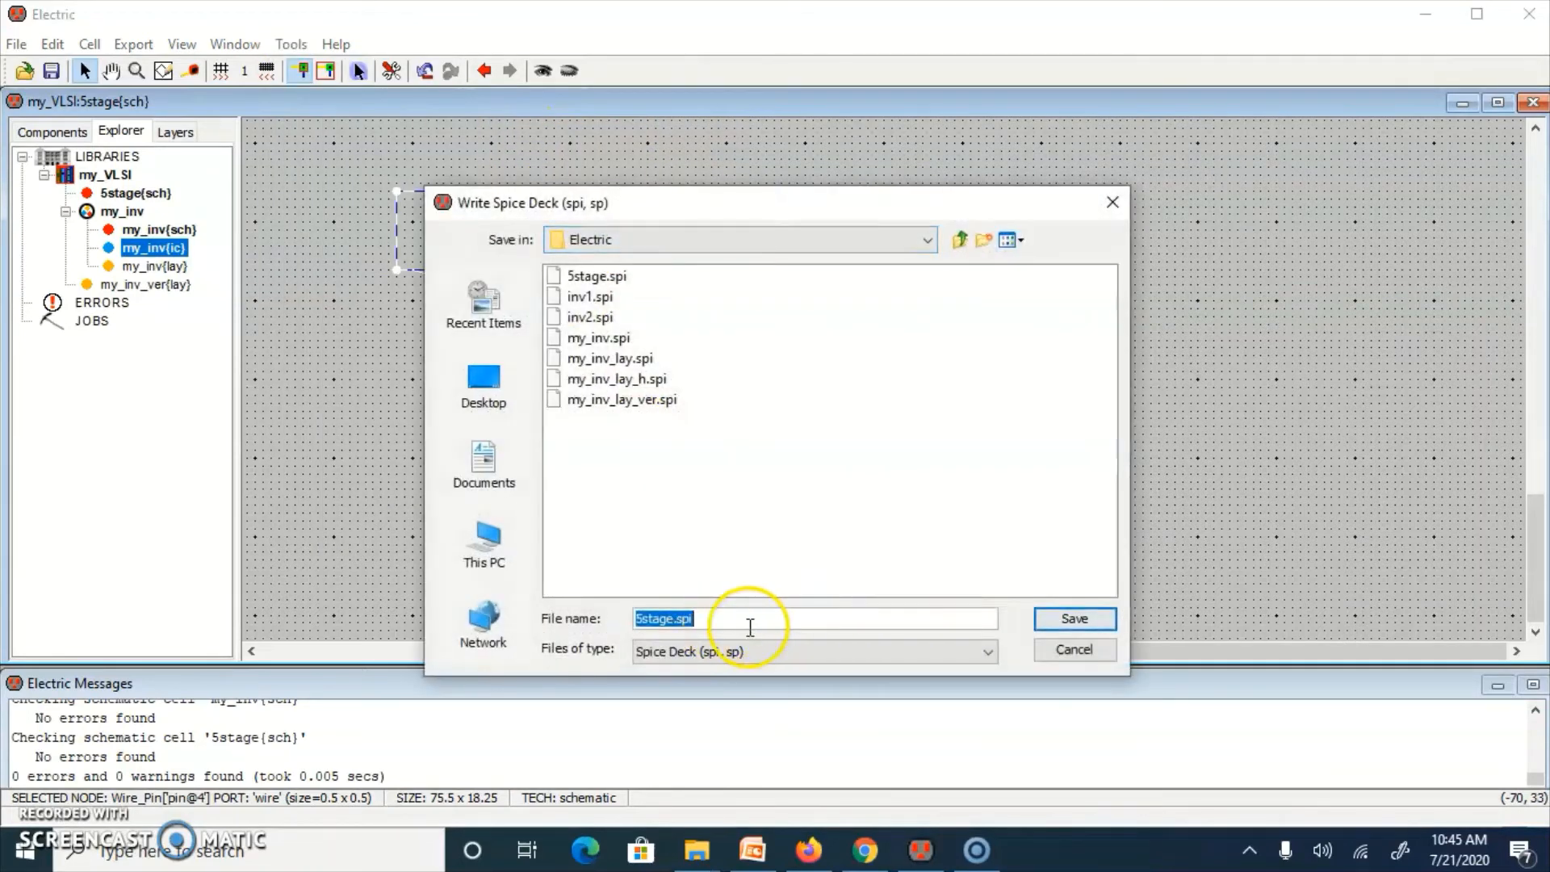
left_click(646, 619)
type("_")
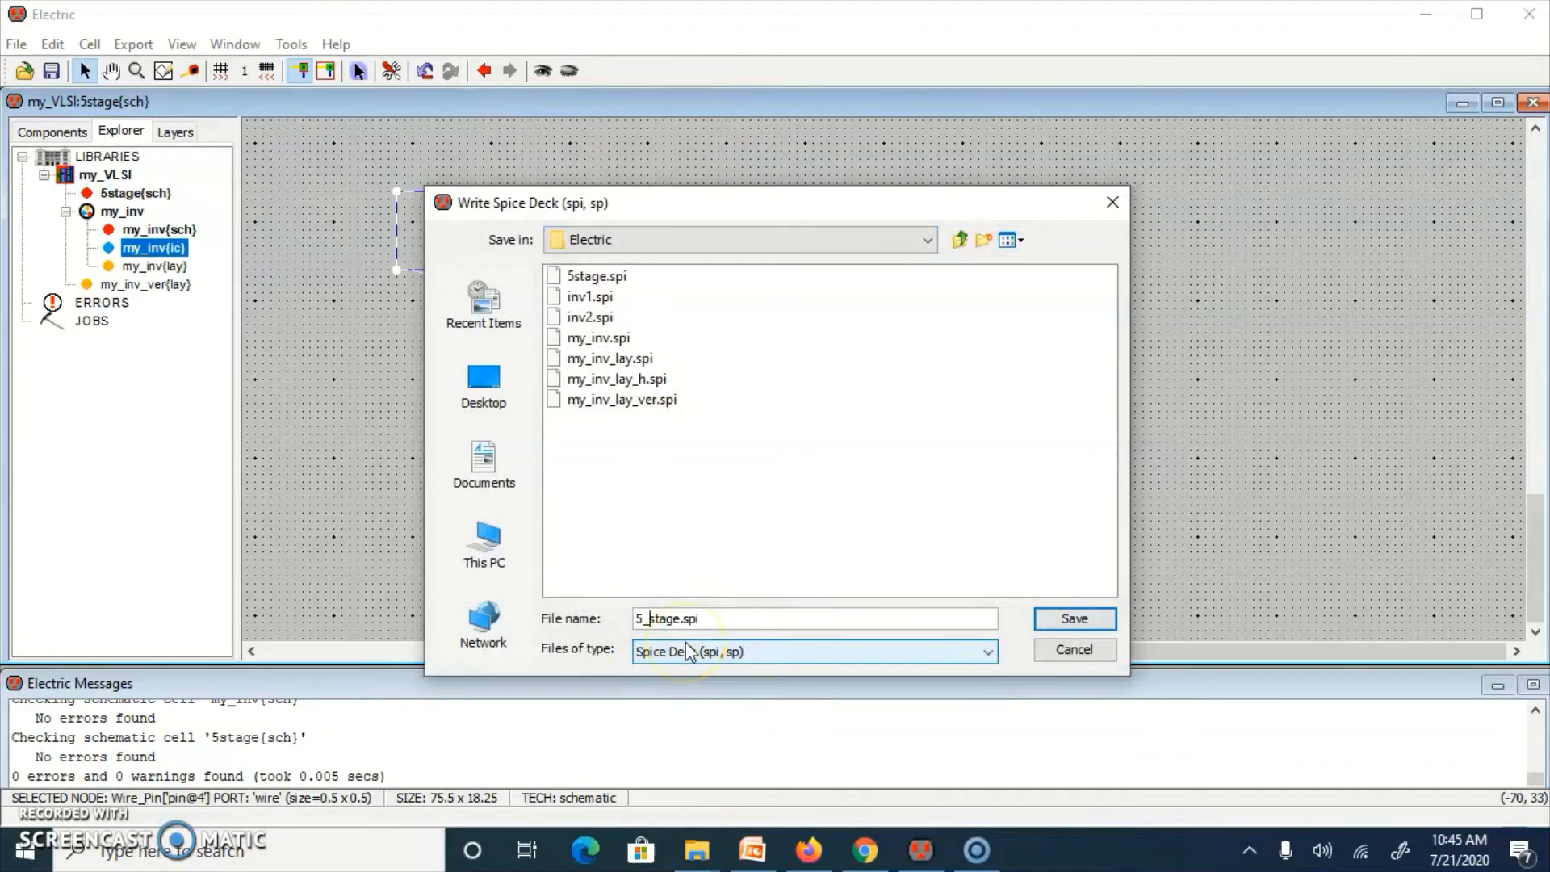
left_click(1064, 624)
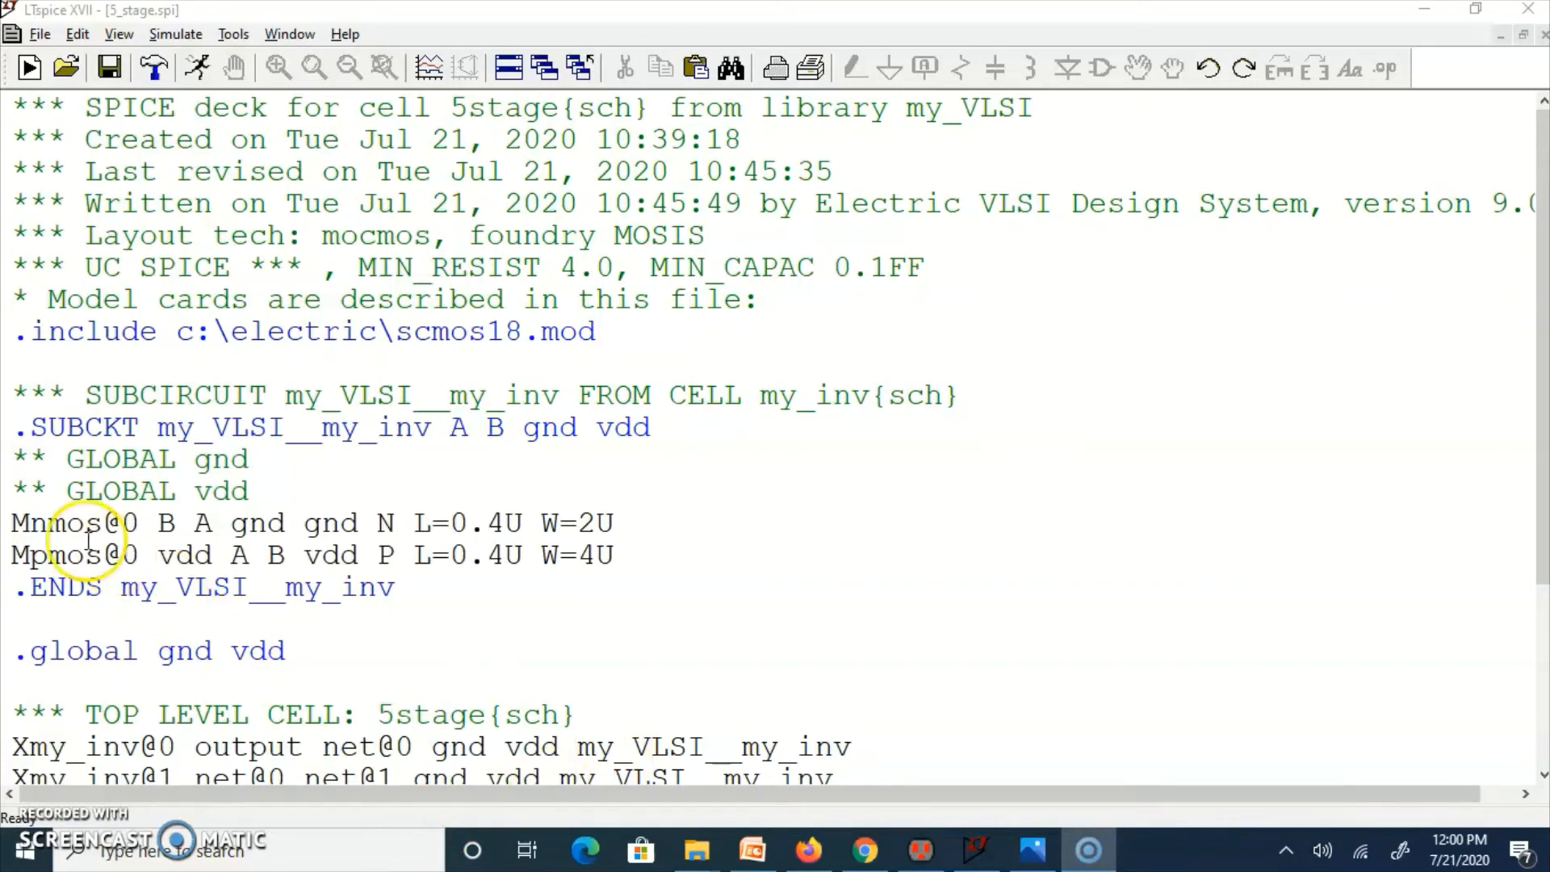
In LTspice, add the lines "vdd vdd gnd 1.8v" and ".tran 0.02ns 10ns" before .END in the 5_stage.spi netlist.
left_click_drag(21, 428, 708, 576)
scroll(837, 557, "down", 4)
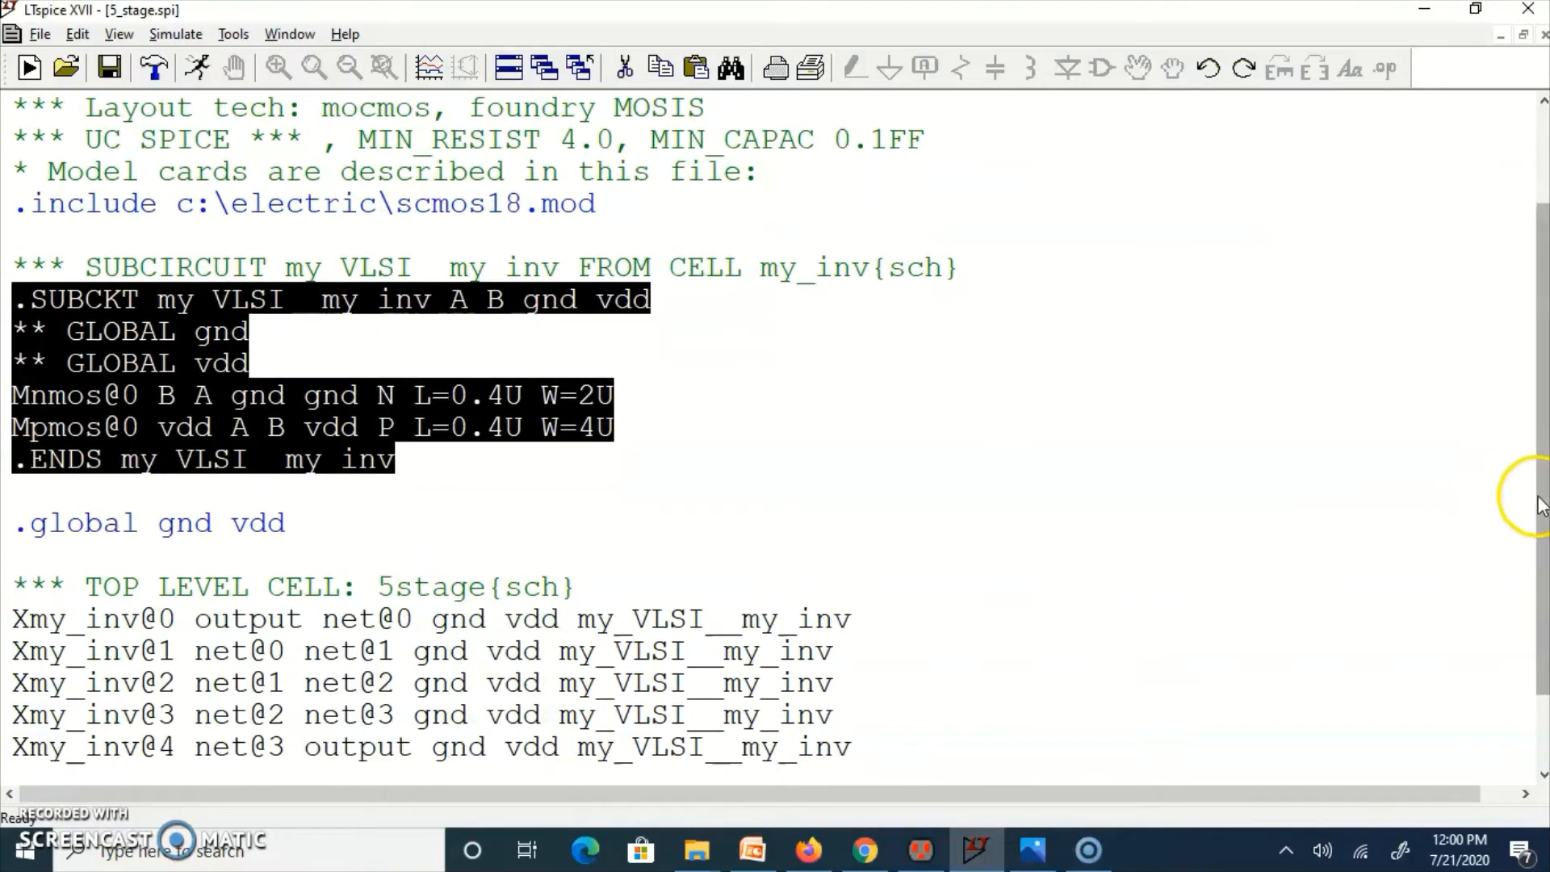
left_click_drag(1540, 507, 1539, 609)
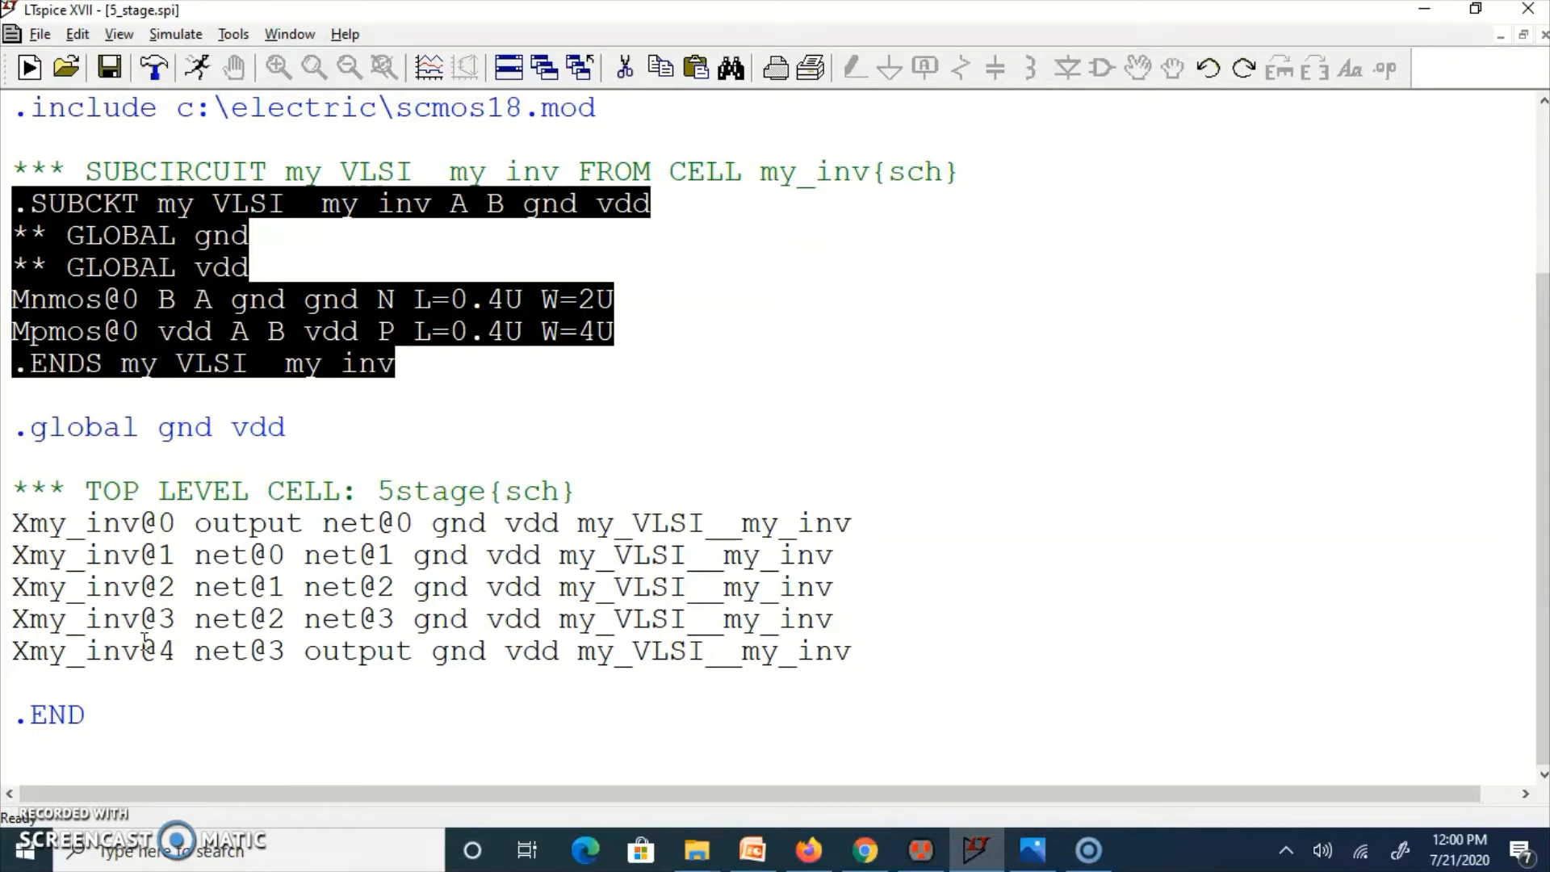
left_click(31, 690)
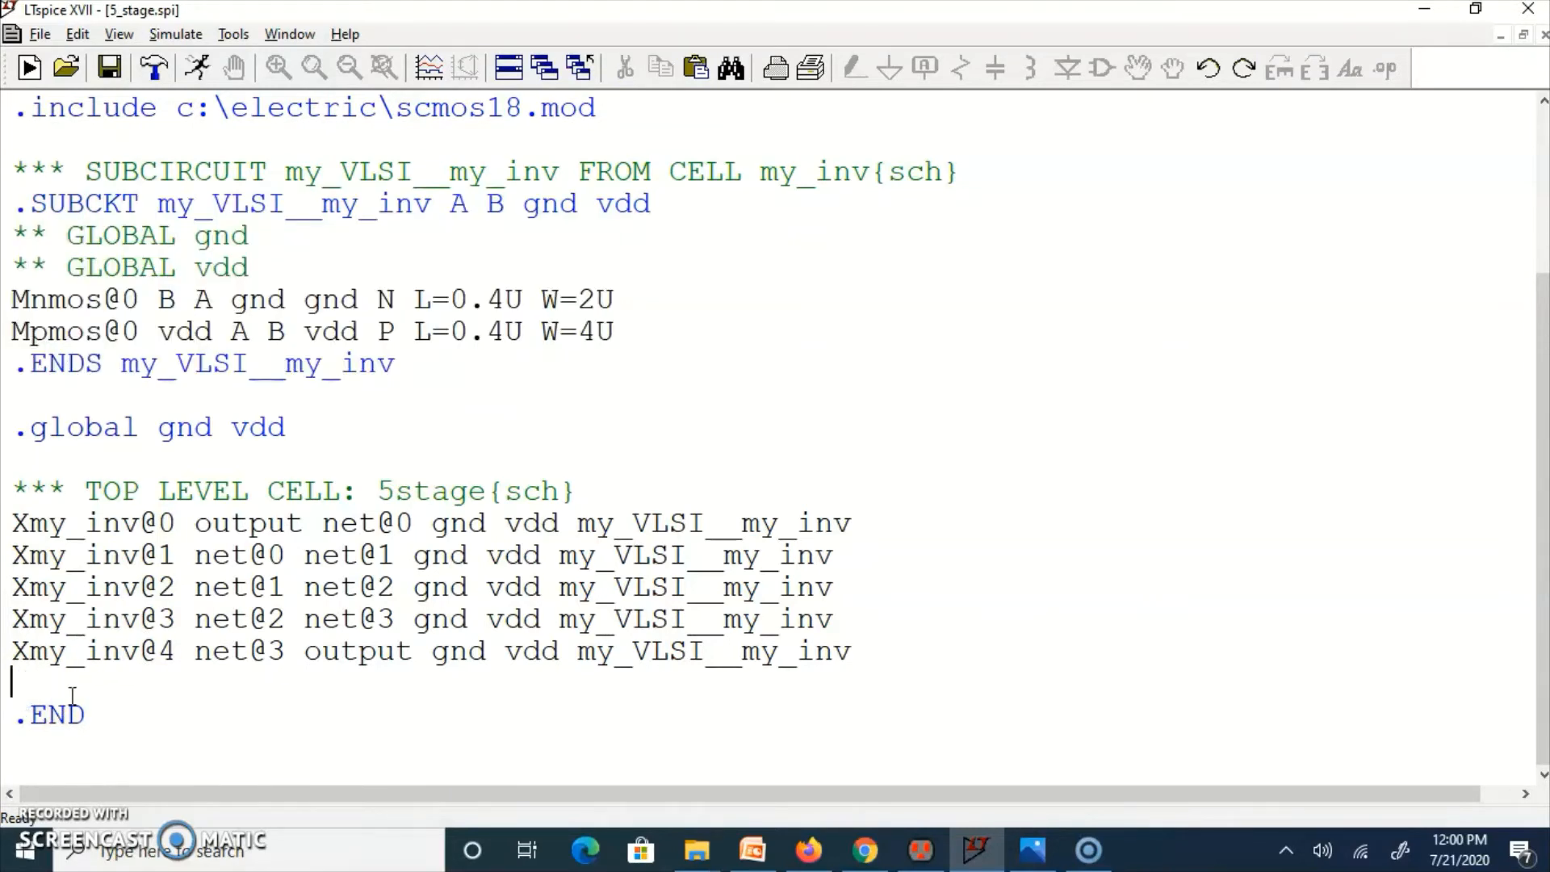
type("vdd vdd gnd 1.8v .tran 0.02ns 10ns")
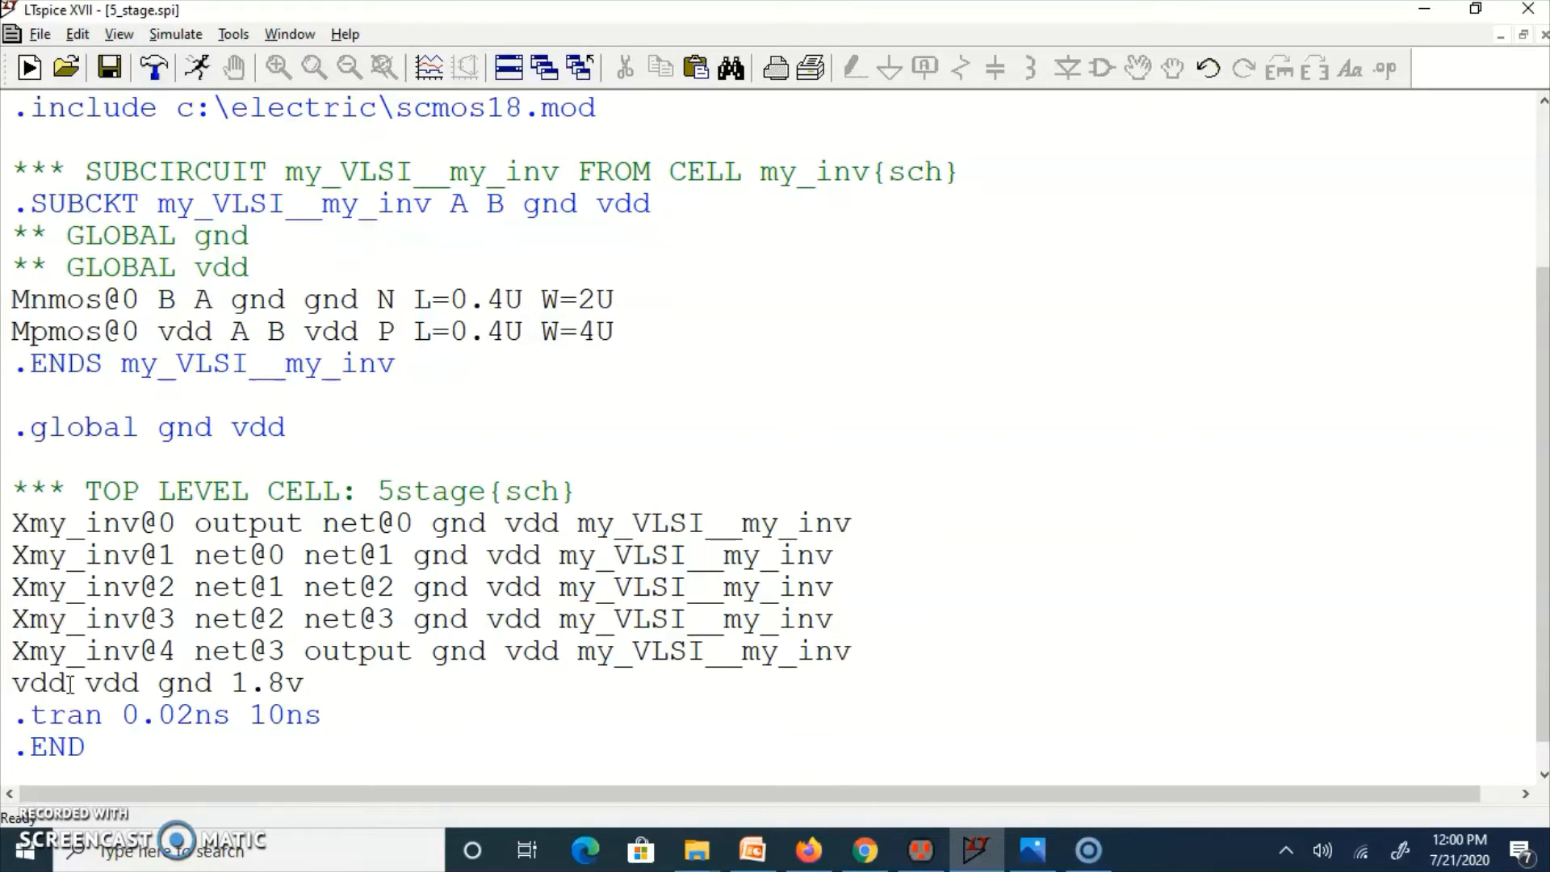
Run the transient simulation, plot the V(output) trace and maximize the waveform window.
left_click(197, 67)
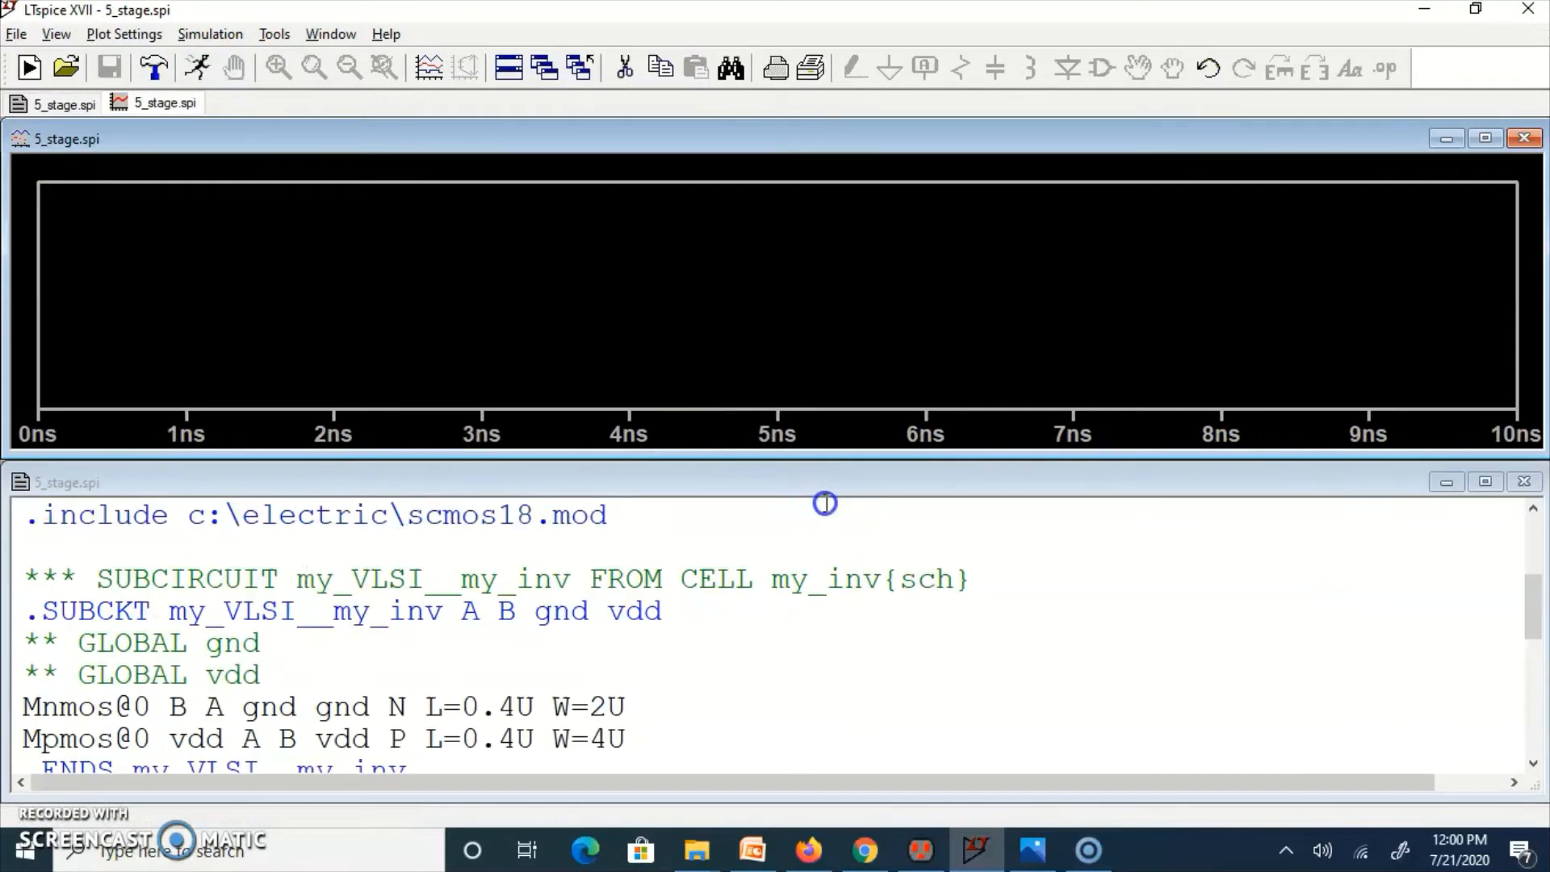
right_click(759, 245)
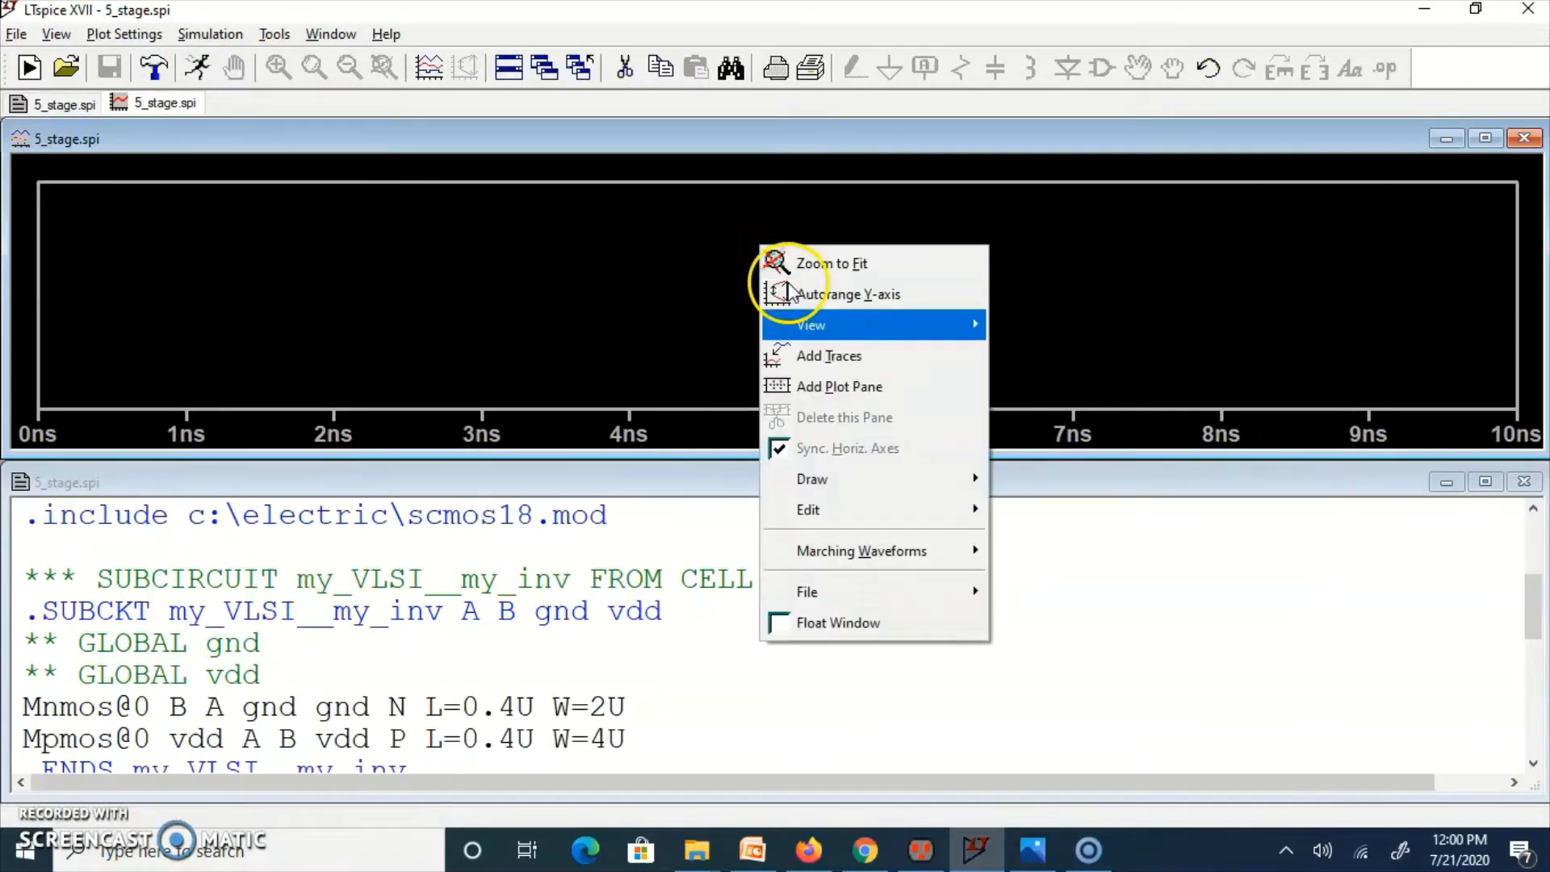
left_click(813, 364)
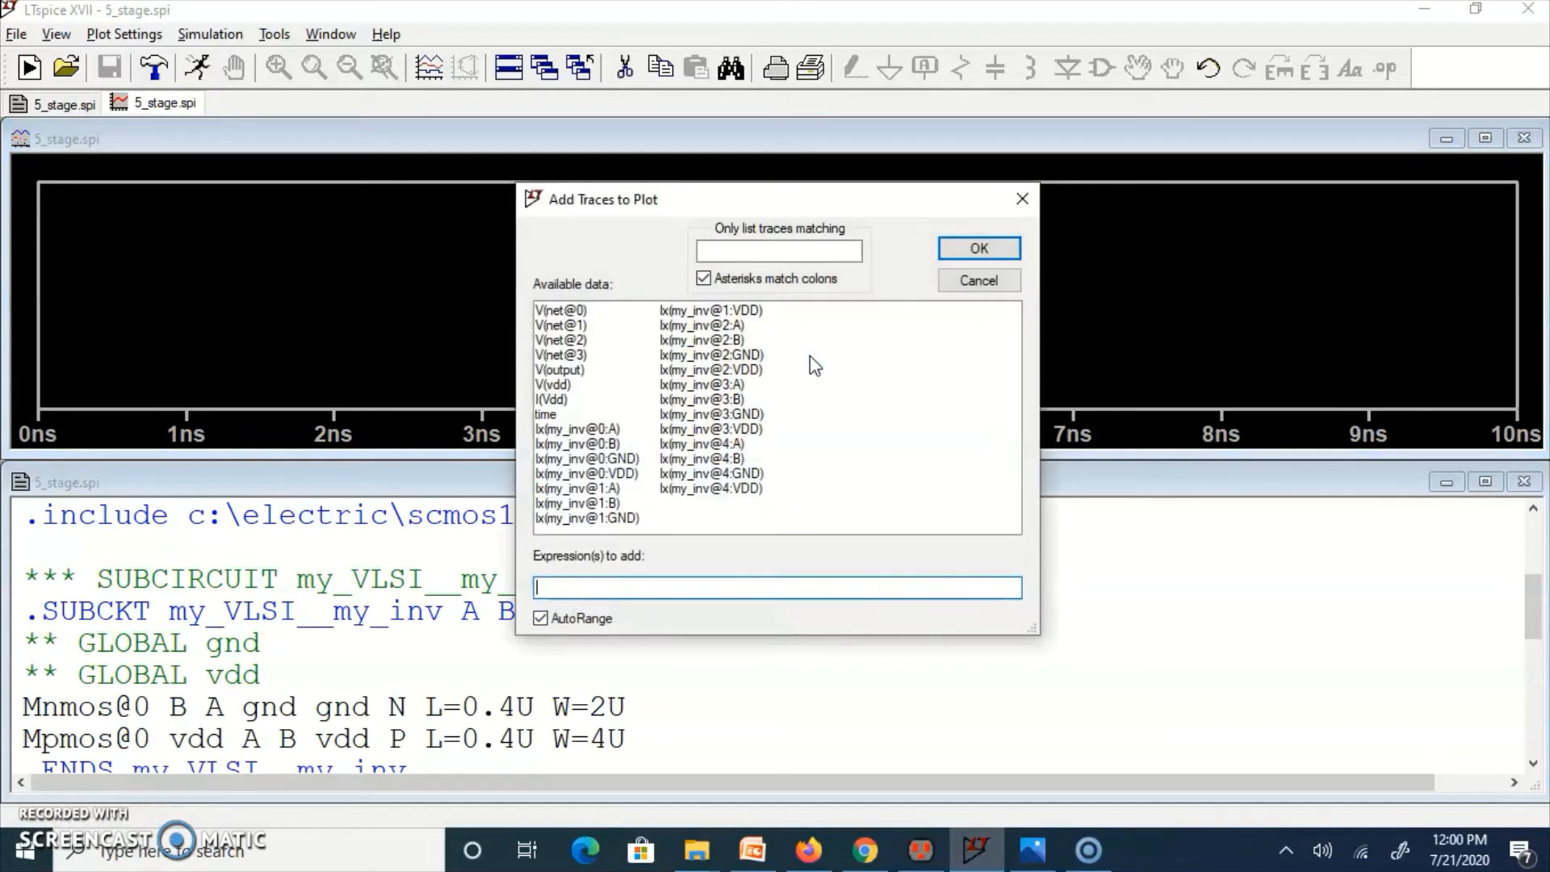
left_click(561, 371)
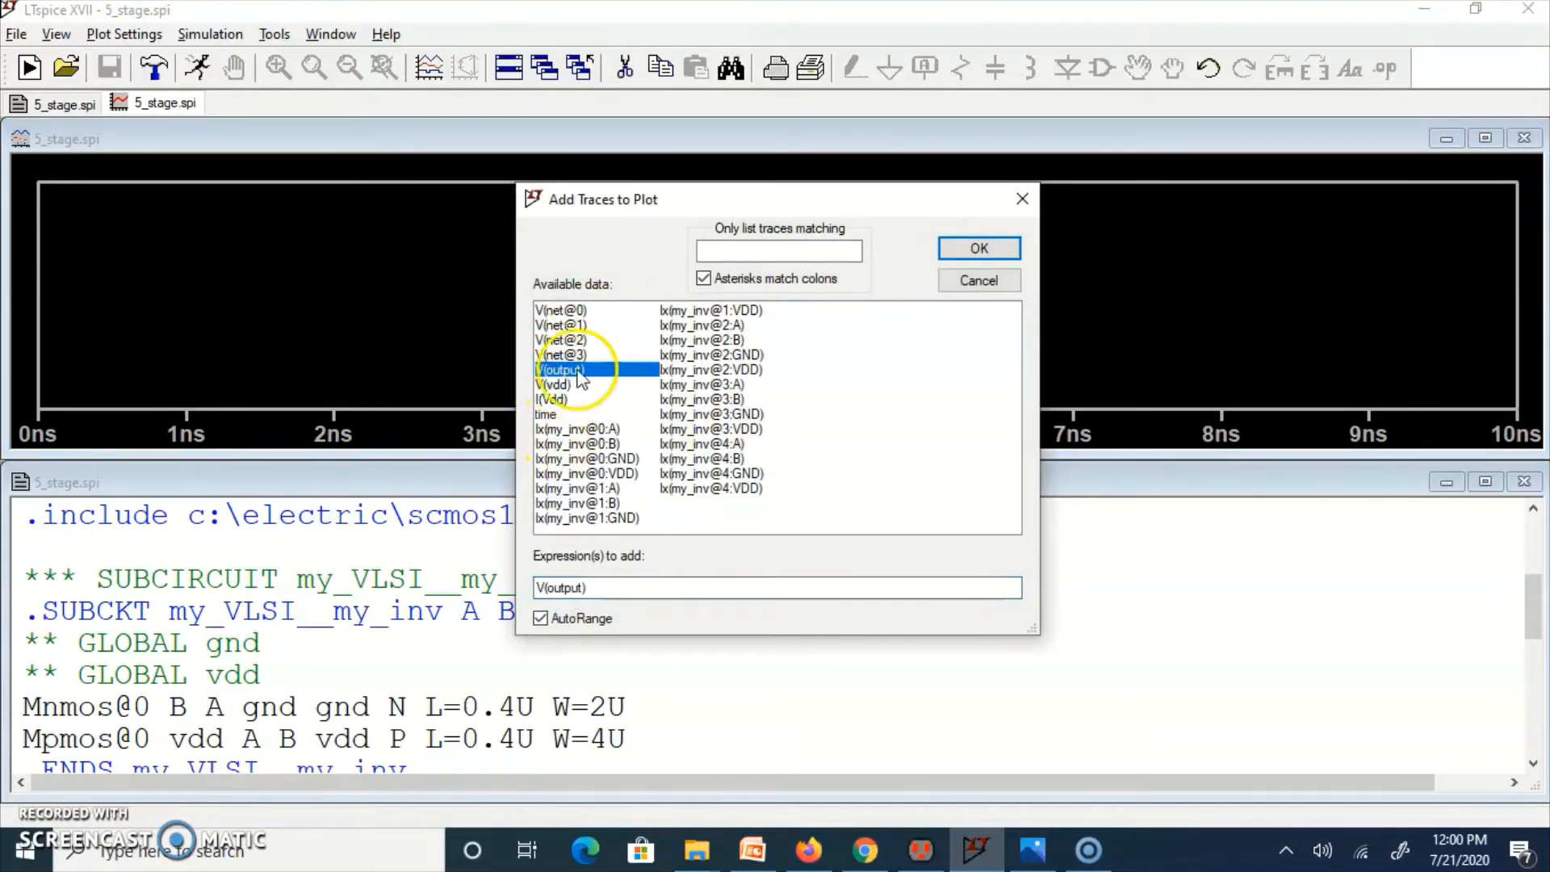
left_click(979, 252)
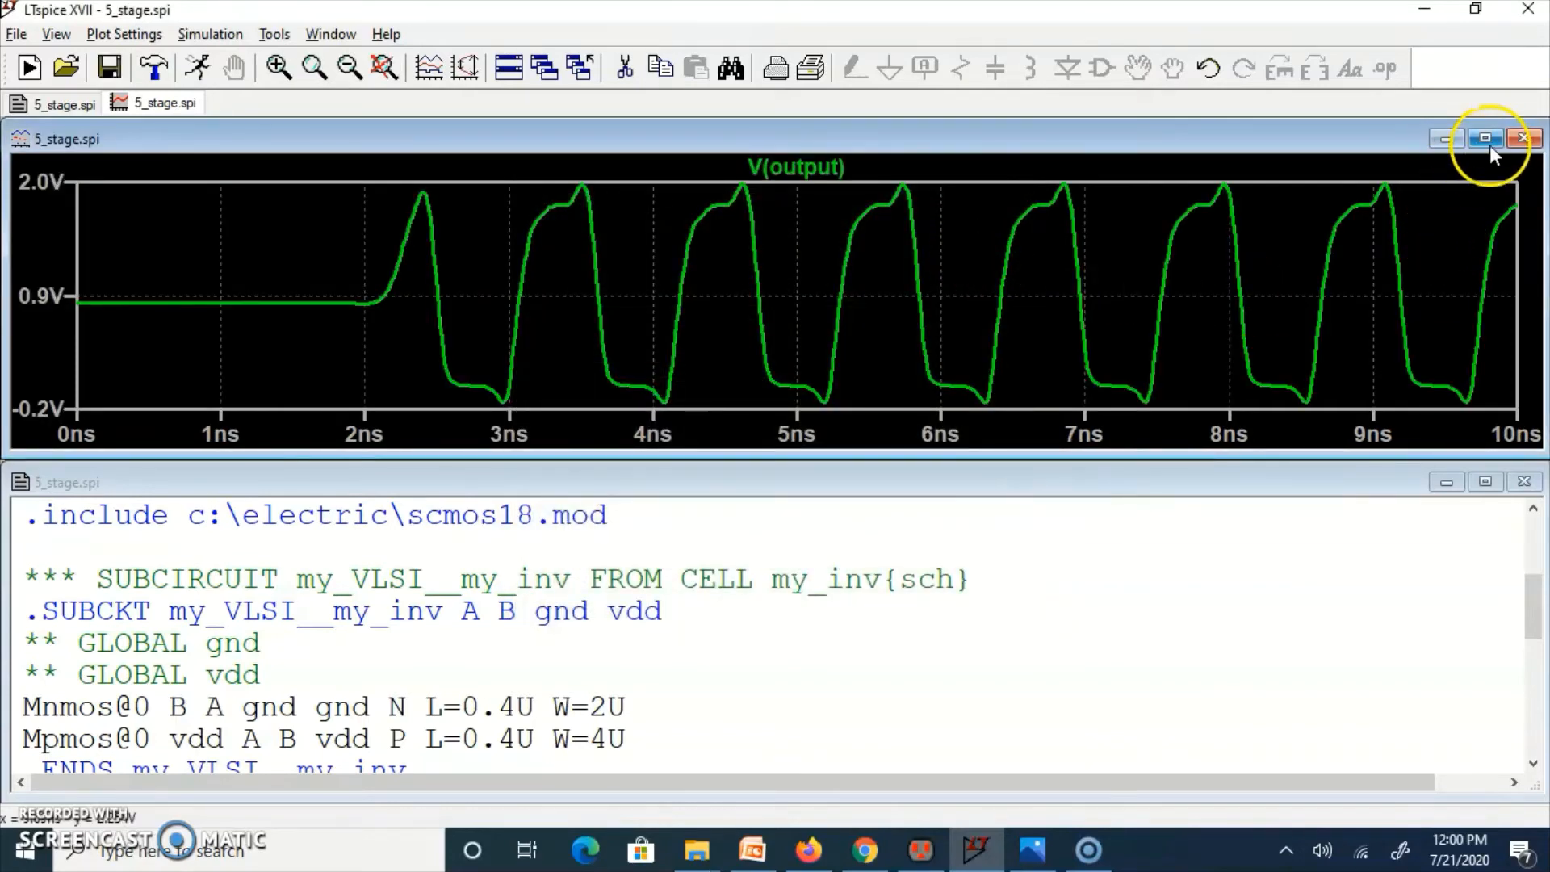
left_click(1488, 140)
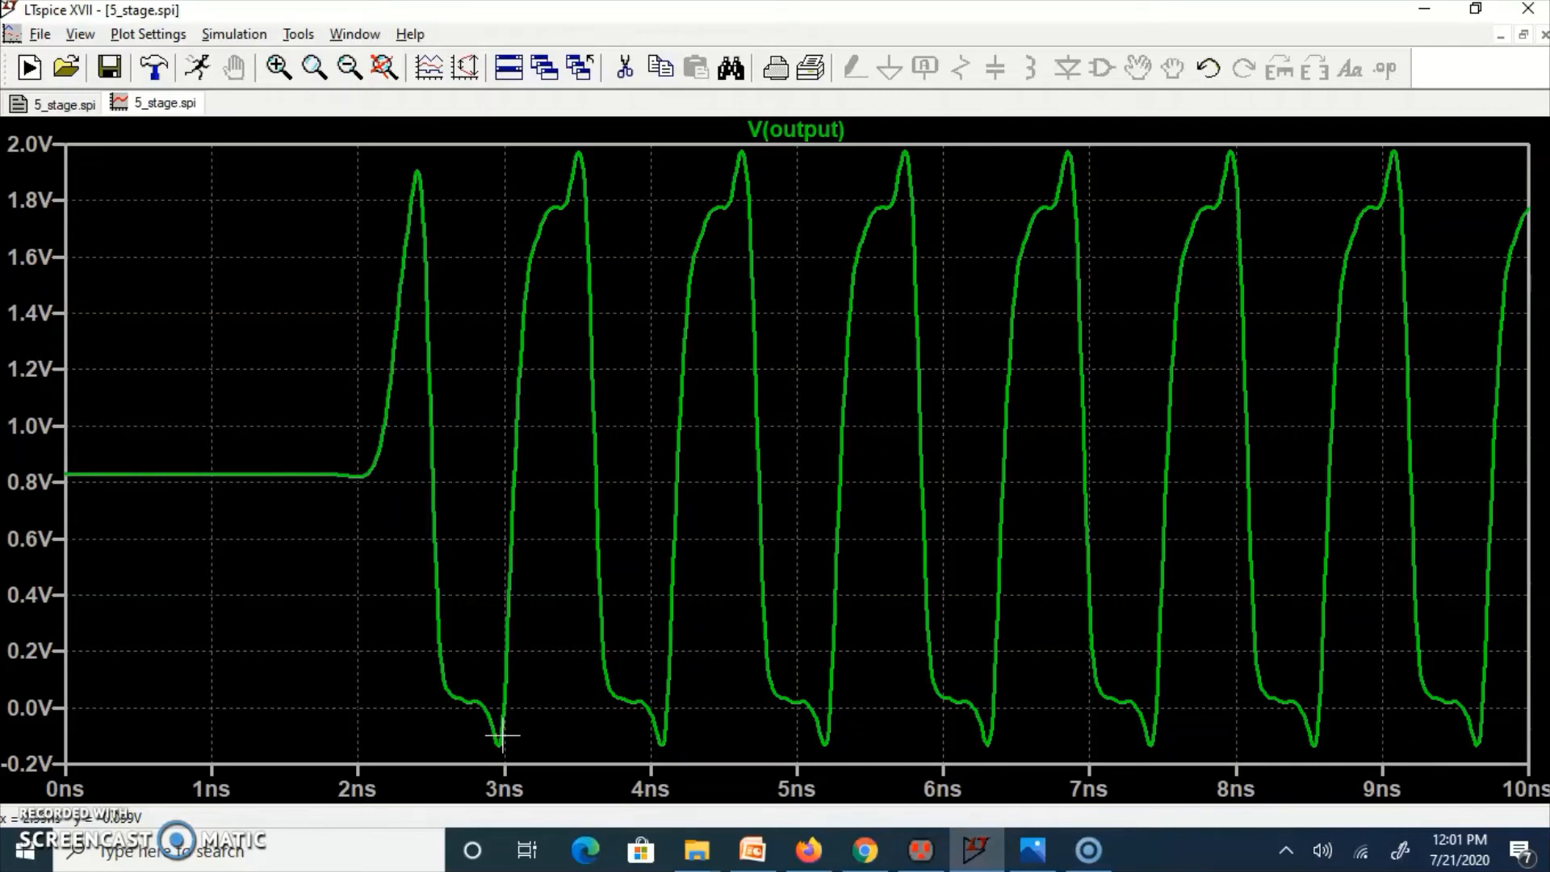
Set the .tran stop time to 20ns in the netlist, rerun the simulation and view the V(output) waveform full size.
left_click(473, 732)
left_click(64, 103)
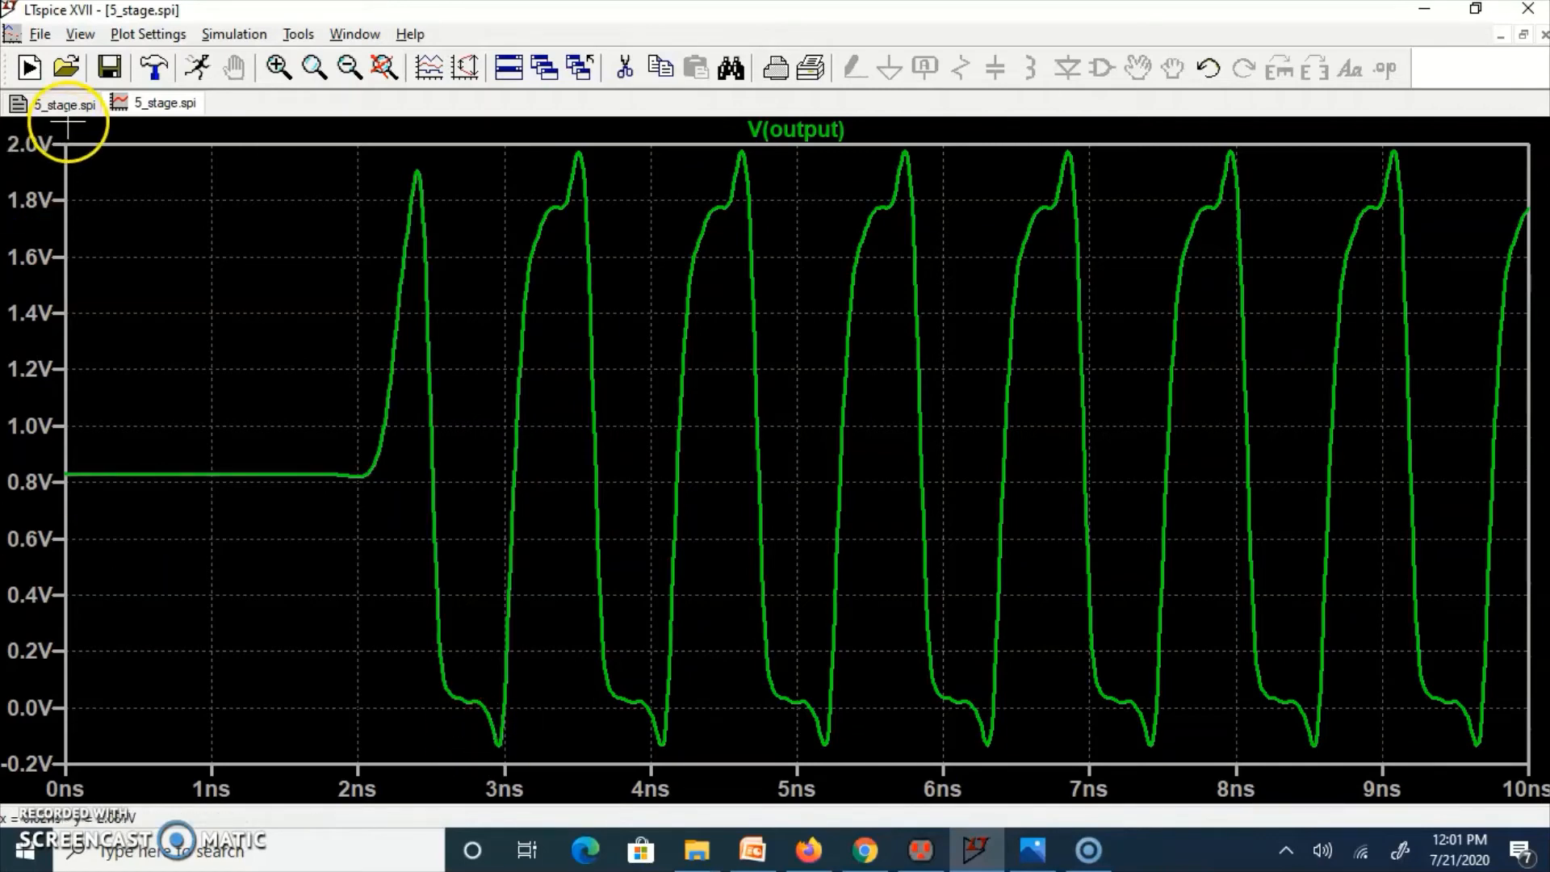
left_click(420, 797)
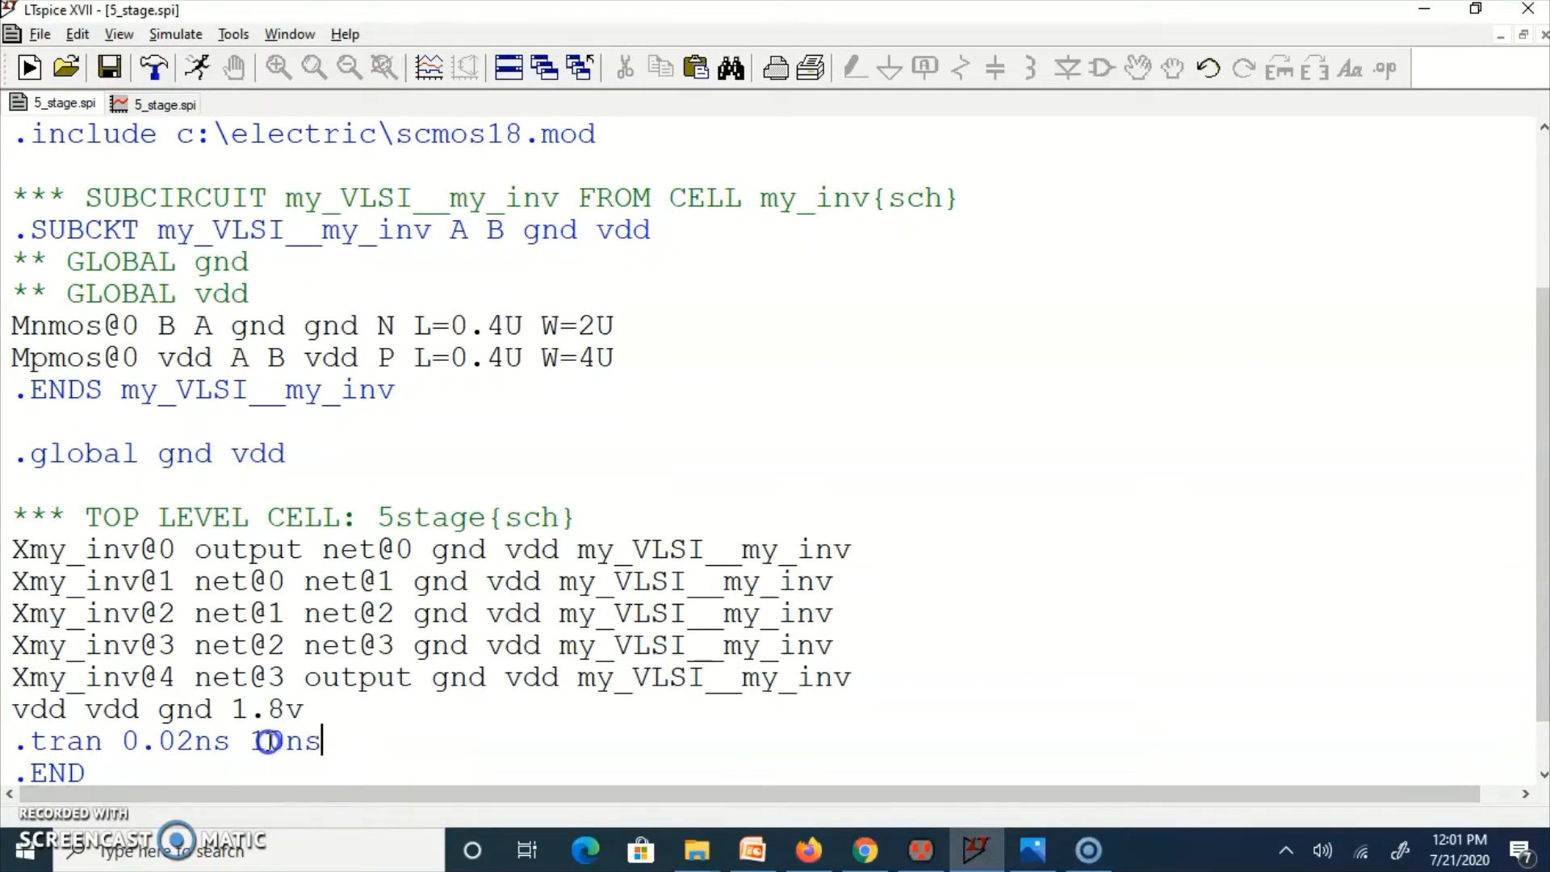
left_click_drag(260, 742, 255, 741)
key("BackSpace")
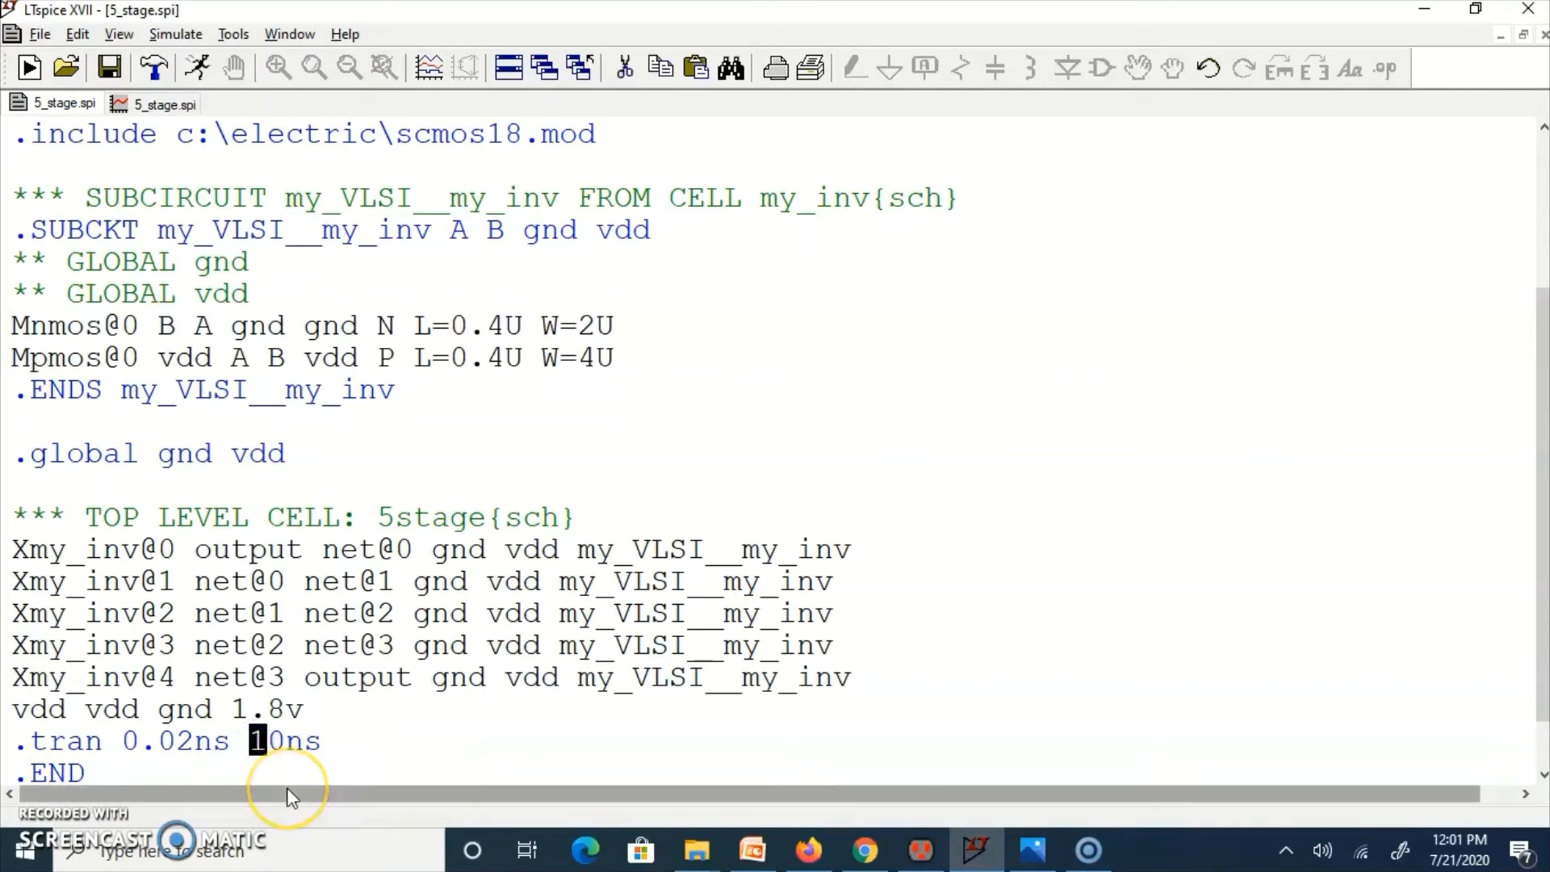
type("2")
left_click(197, 68)
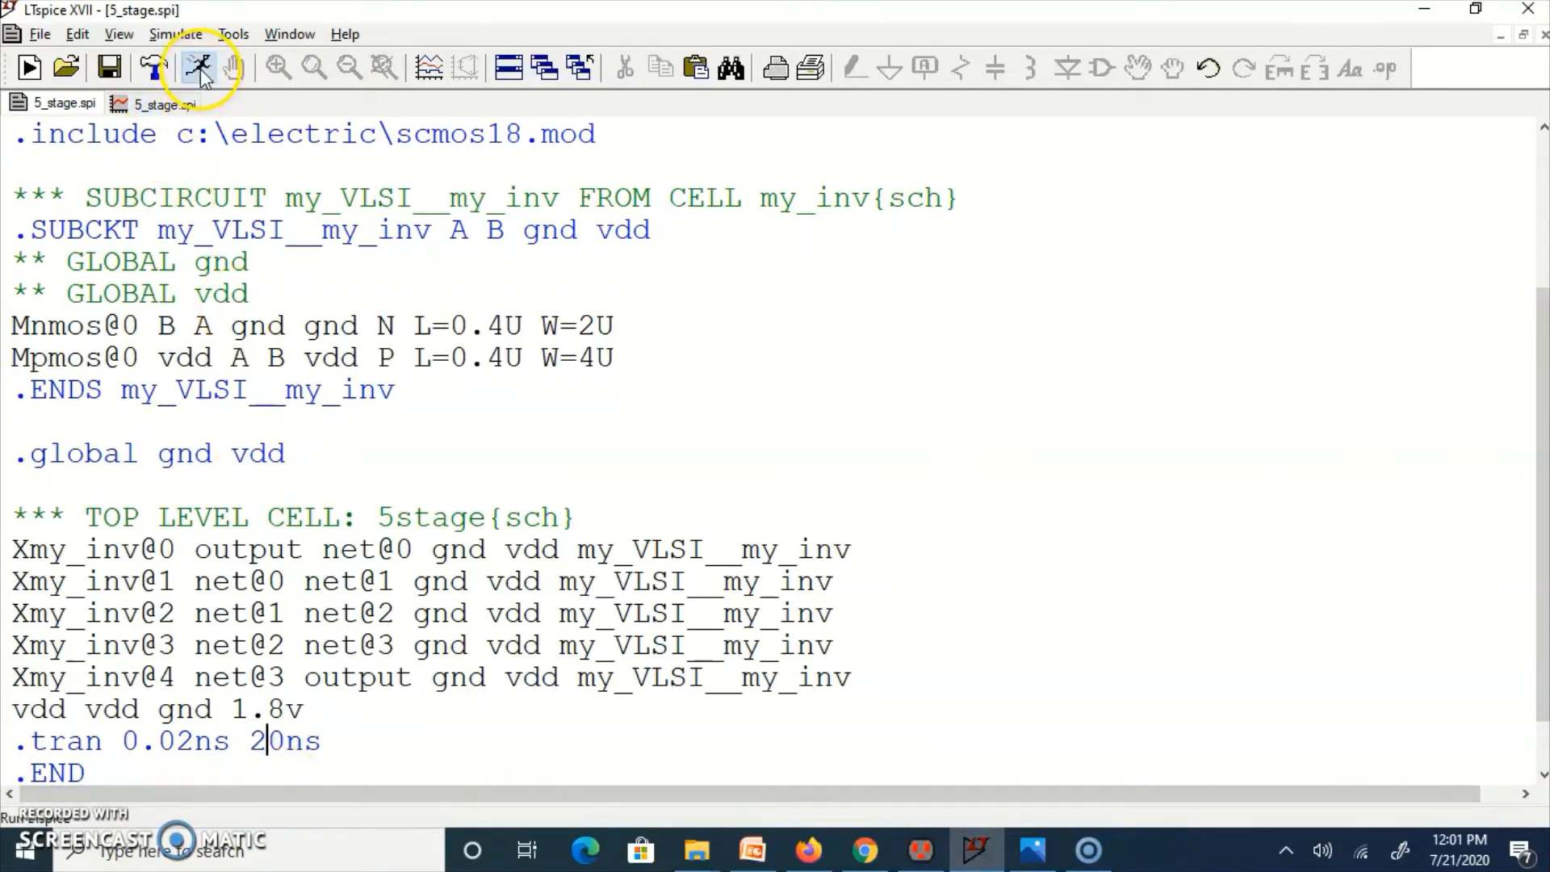
left_click(1486, 481)
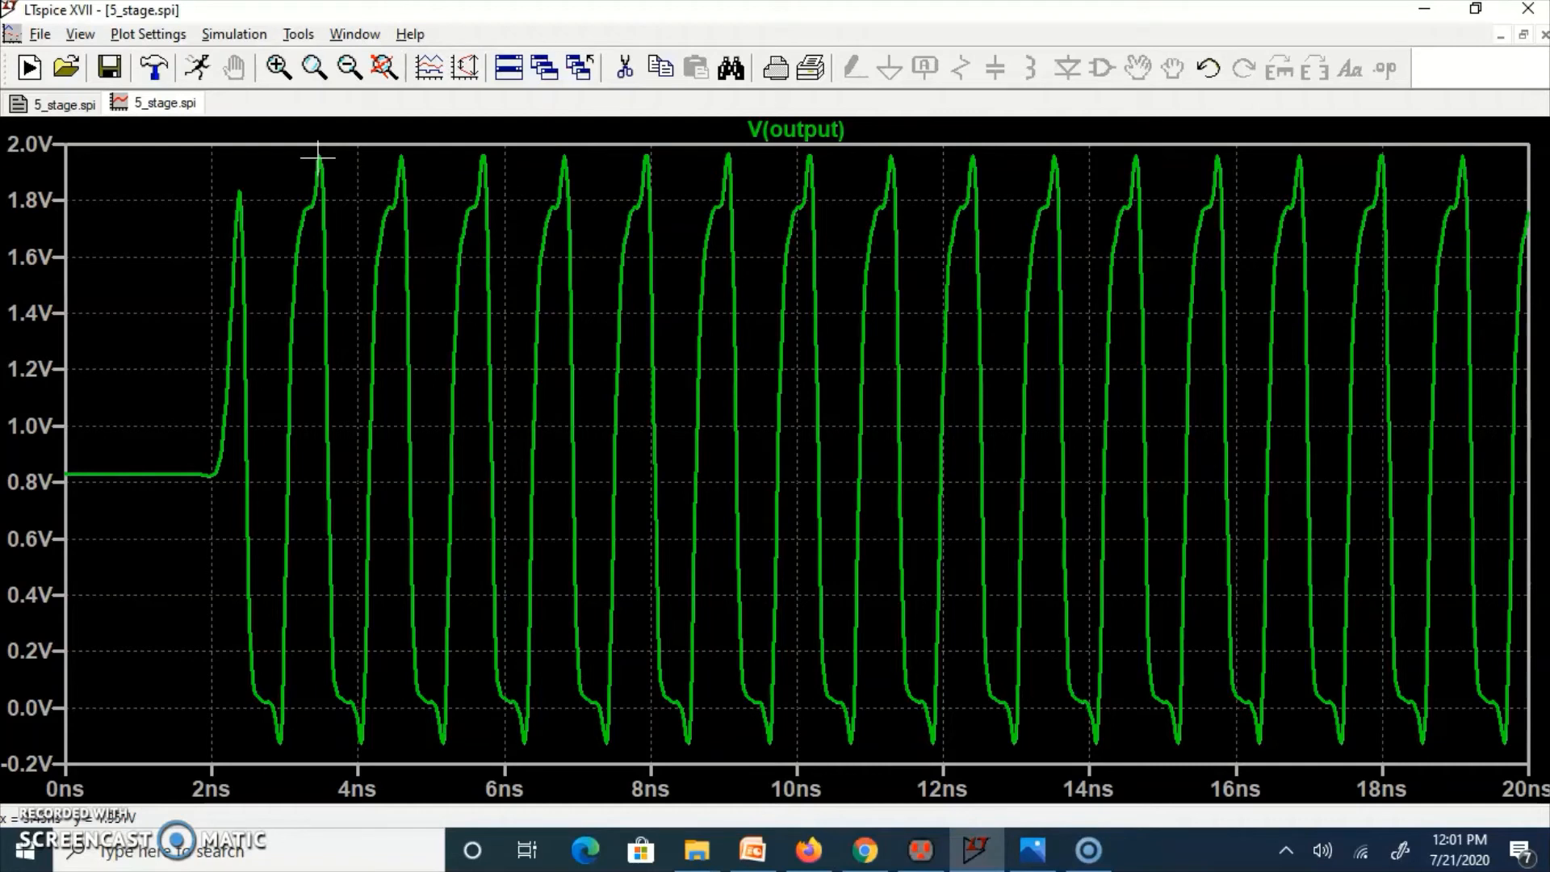
left_click(401, 156)
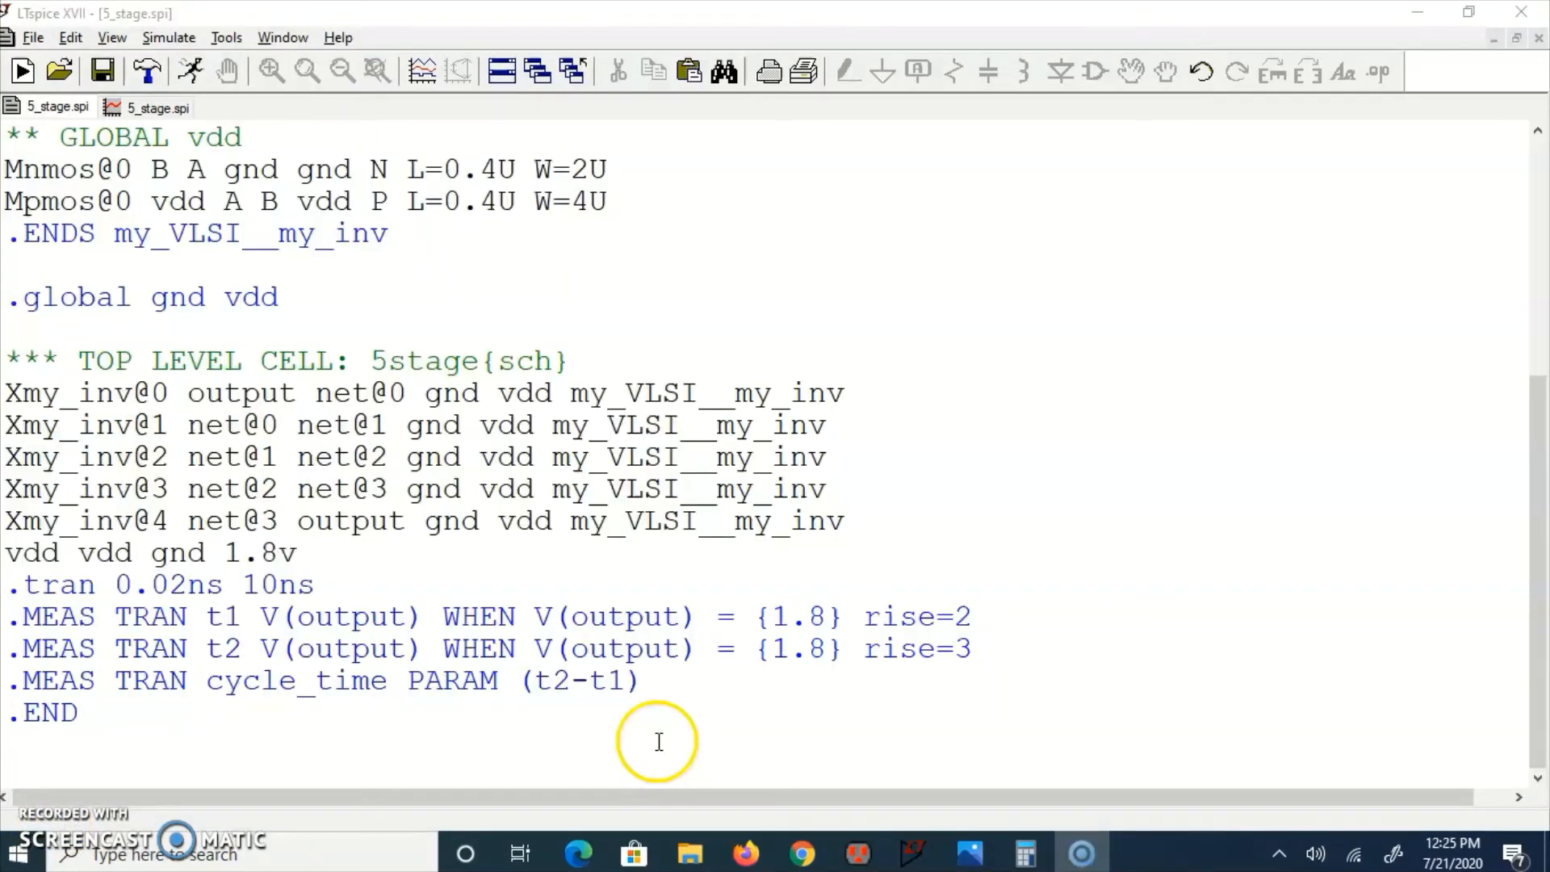
Rerun the transient simulation with the t1, t2 and cycle_time .MEAS statements in the netlist and maximize the V(output) waveform.
left_click(659, 741)
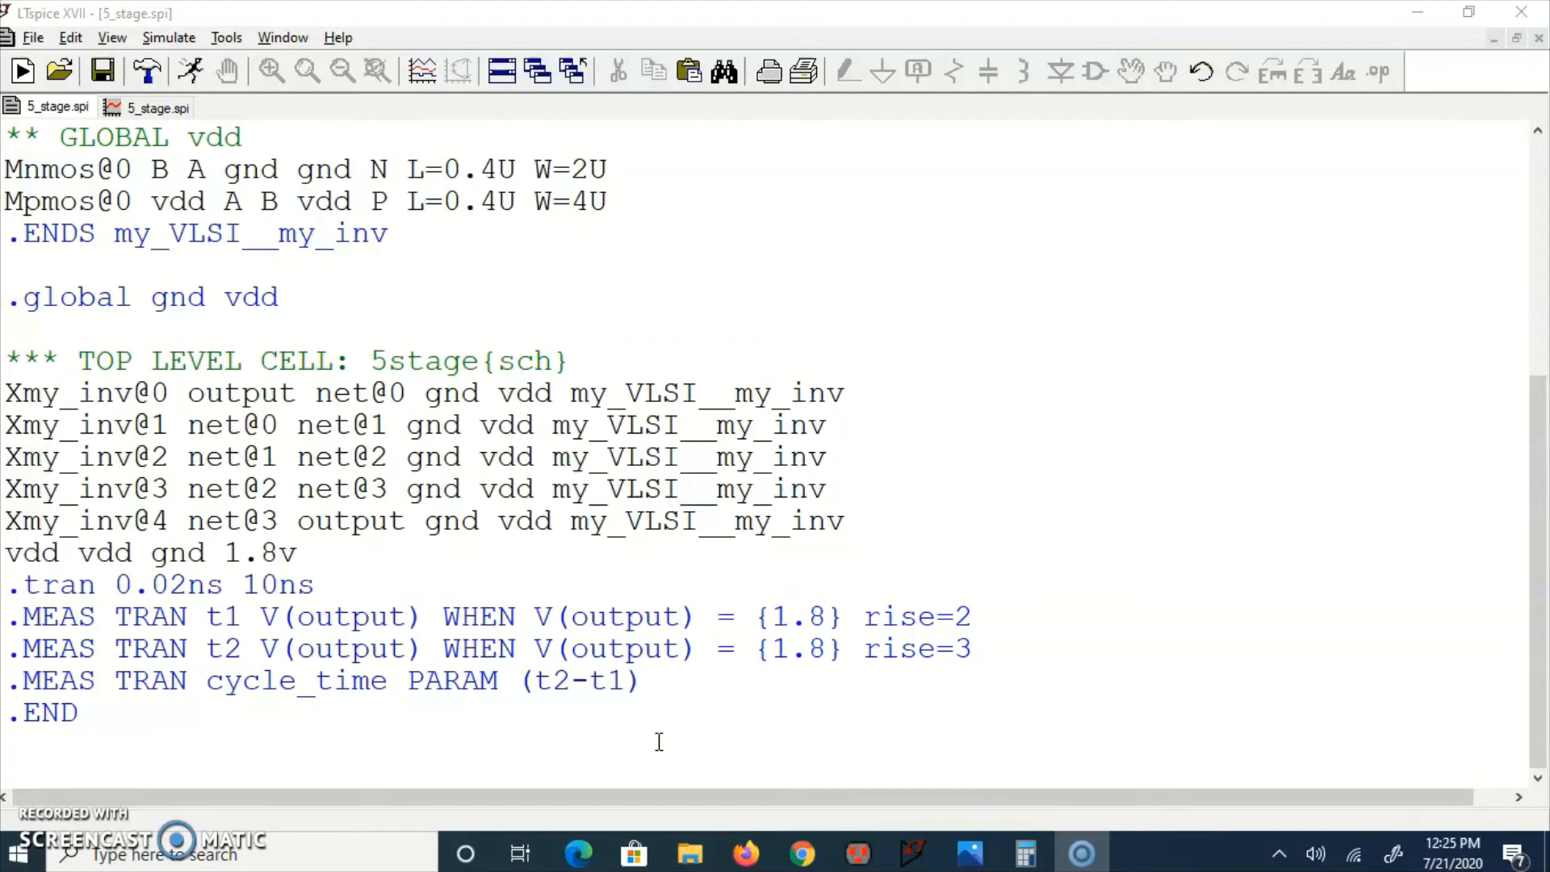
left_click(29, 620)
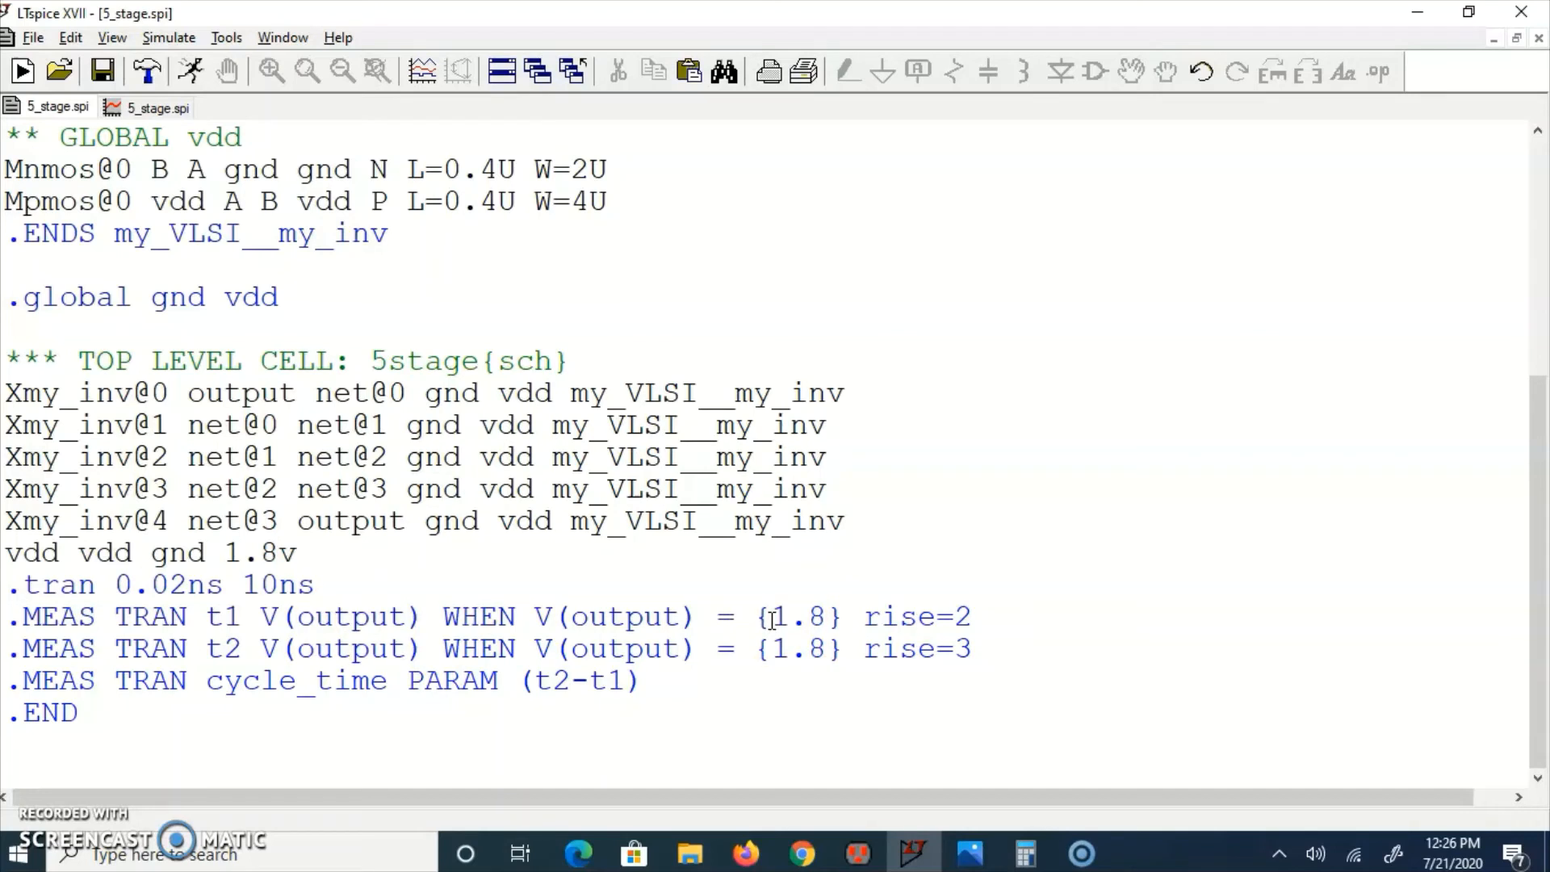
left_click(964, 651)
left_click(191, 71)
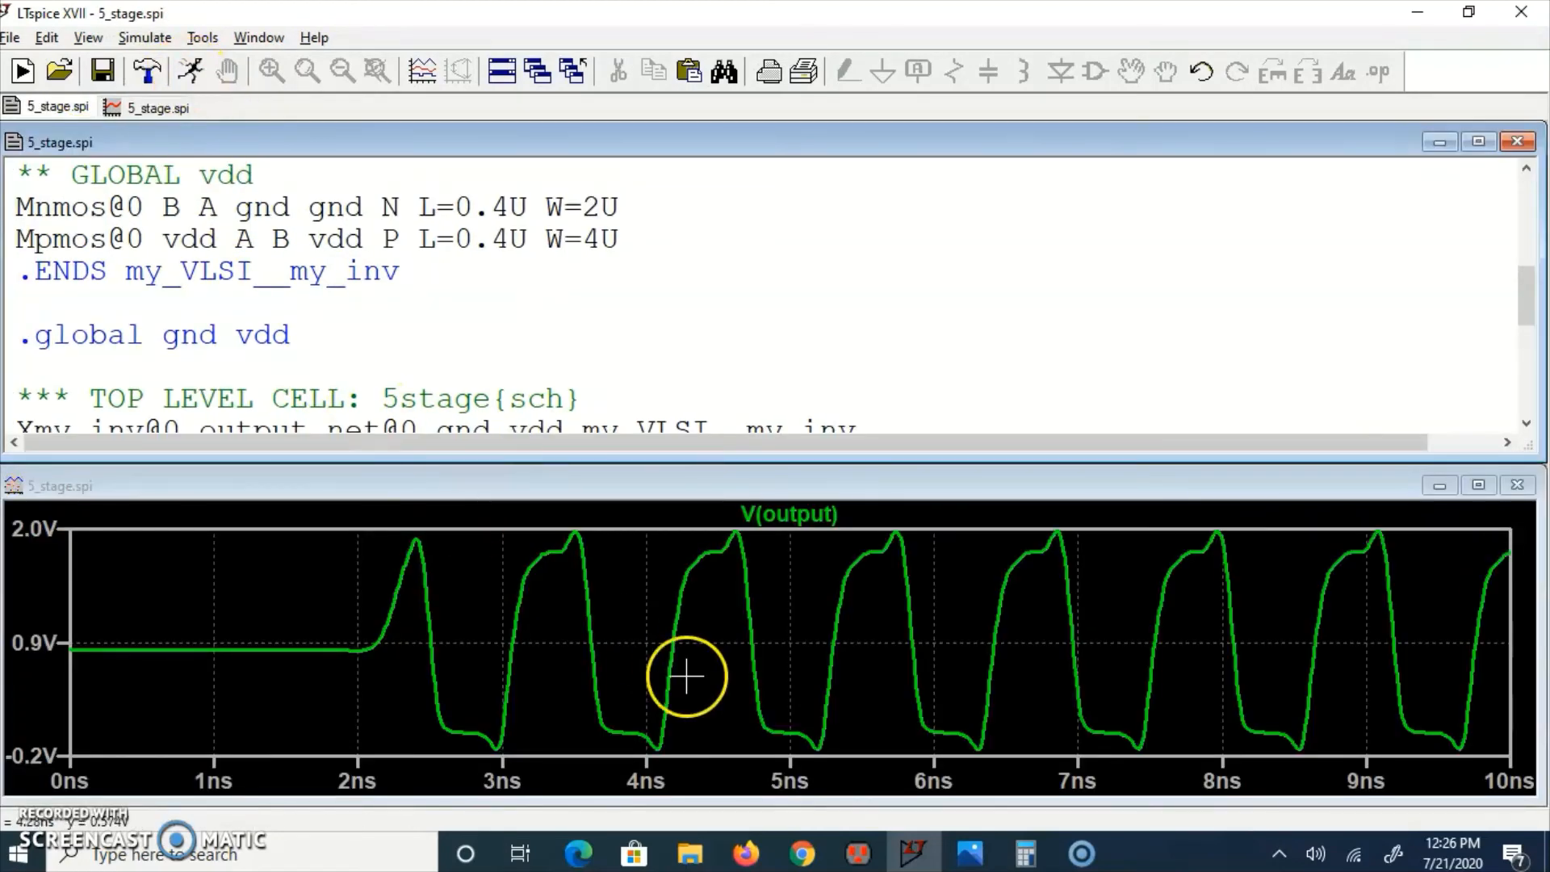
left_click(1478, 485)
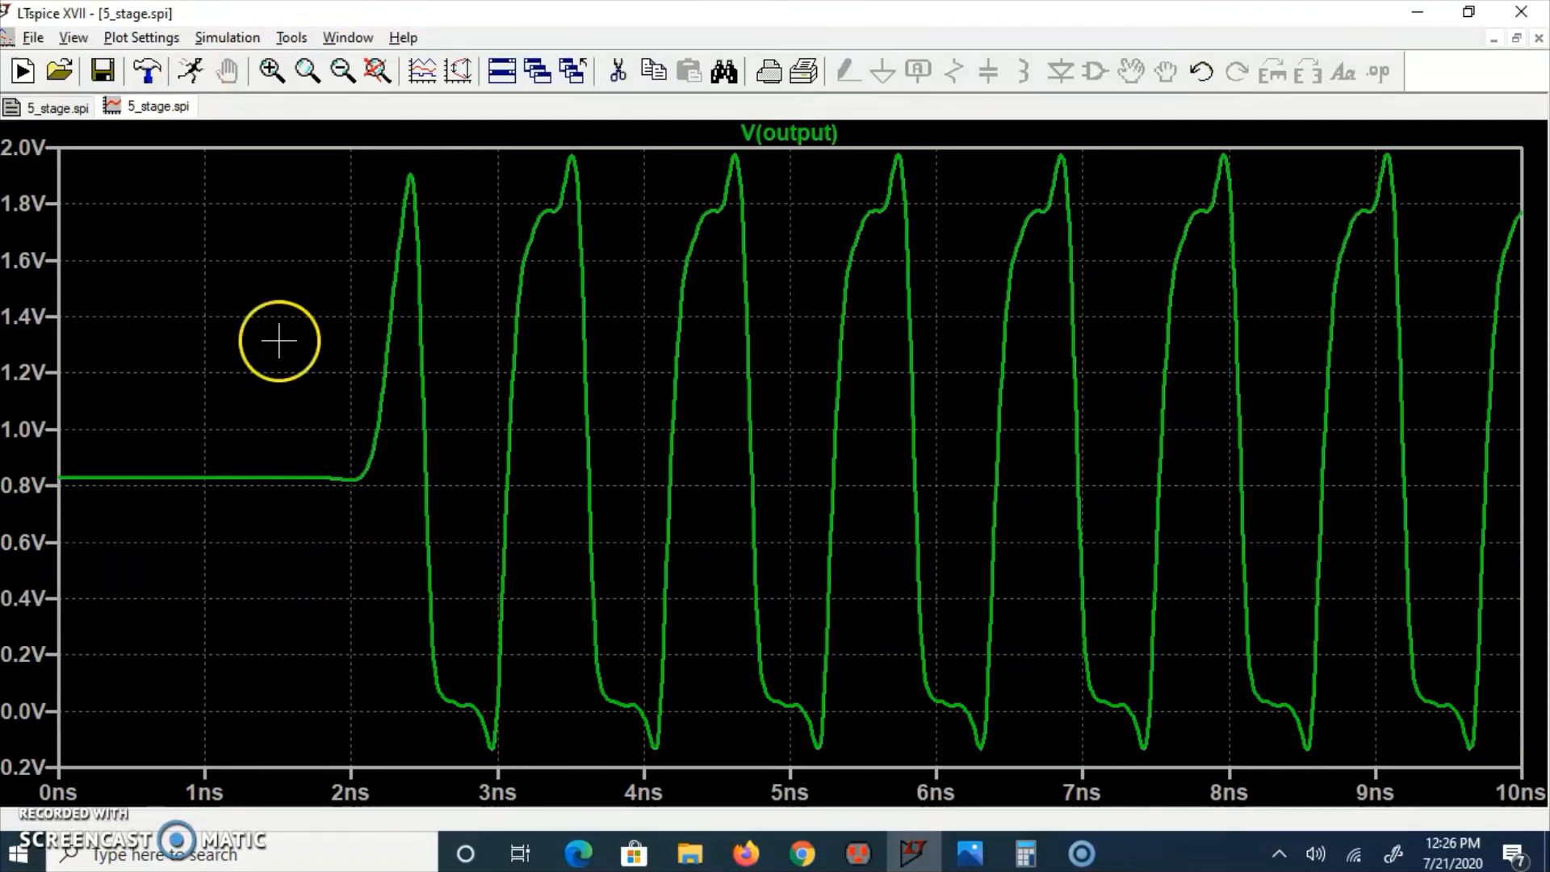
Open the SPICE error log to read the t1, t2 and cycle_time measurements.
left_click(73, 37)
left_click(107, 202)
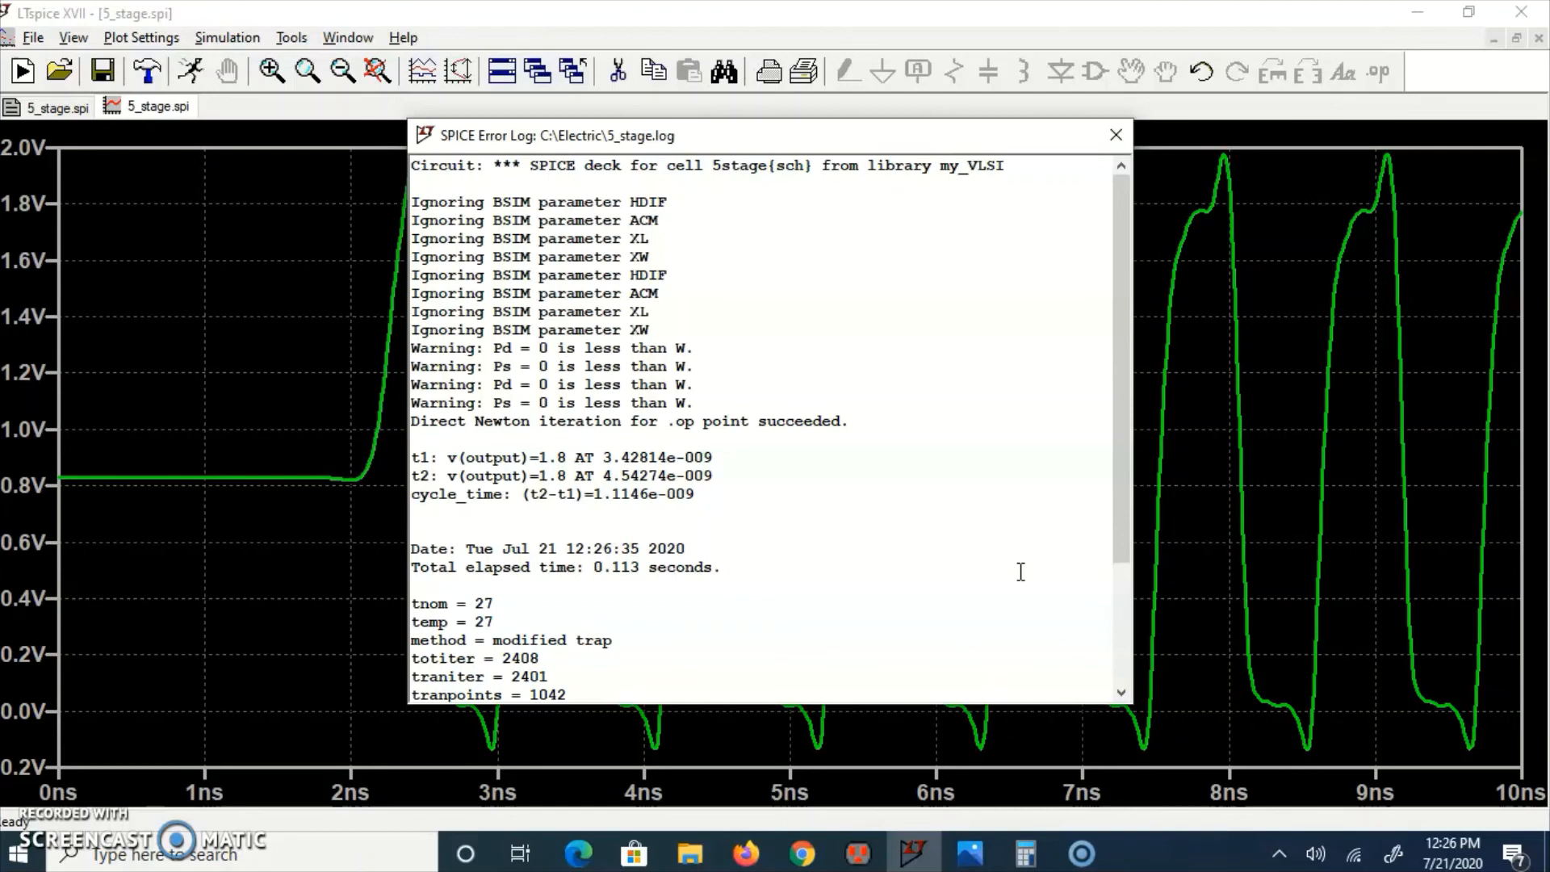
In Calculator, compute the period as 4.542 minus 3.428 and take the reciprocal of the result to get the oscillation frequency.
left_click(1011, 858)
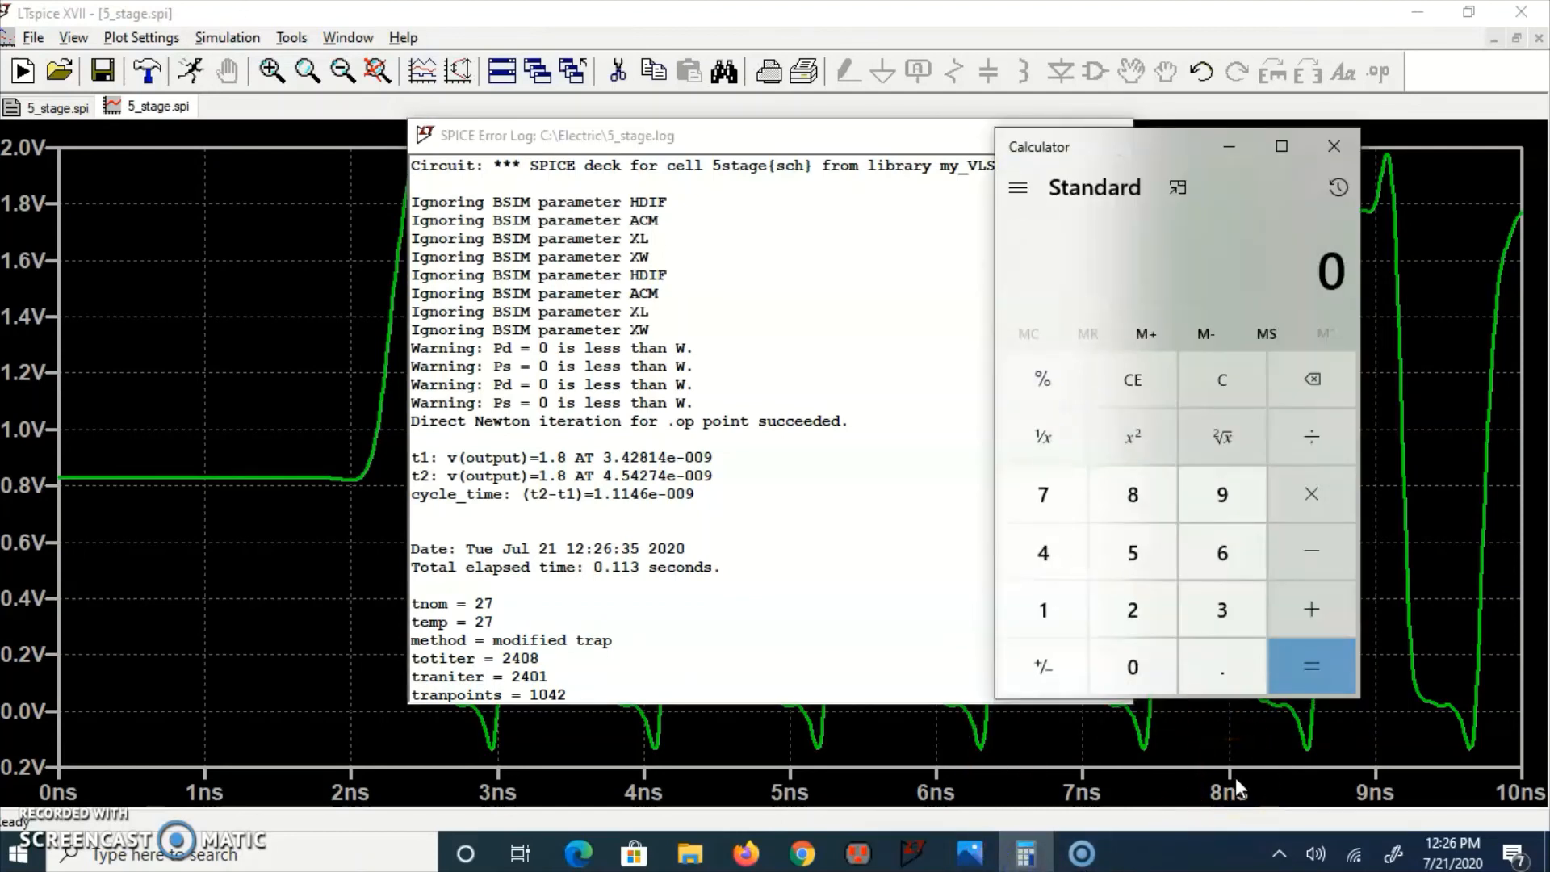
type("4.54")
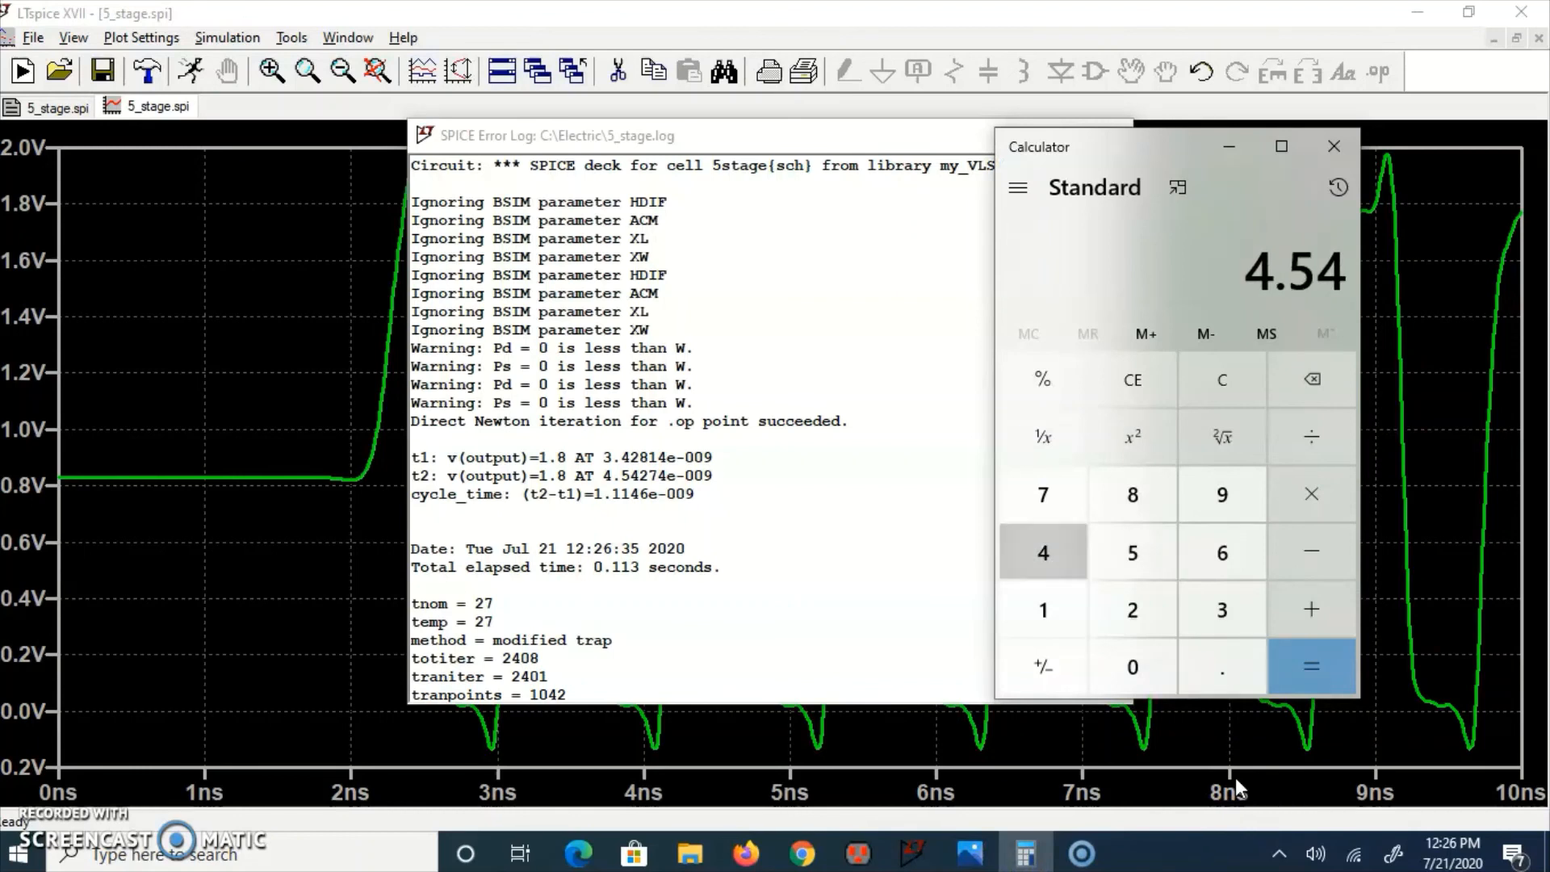
type("2")
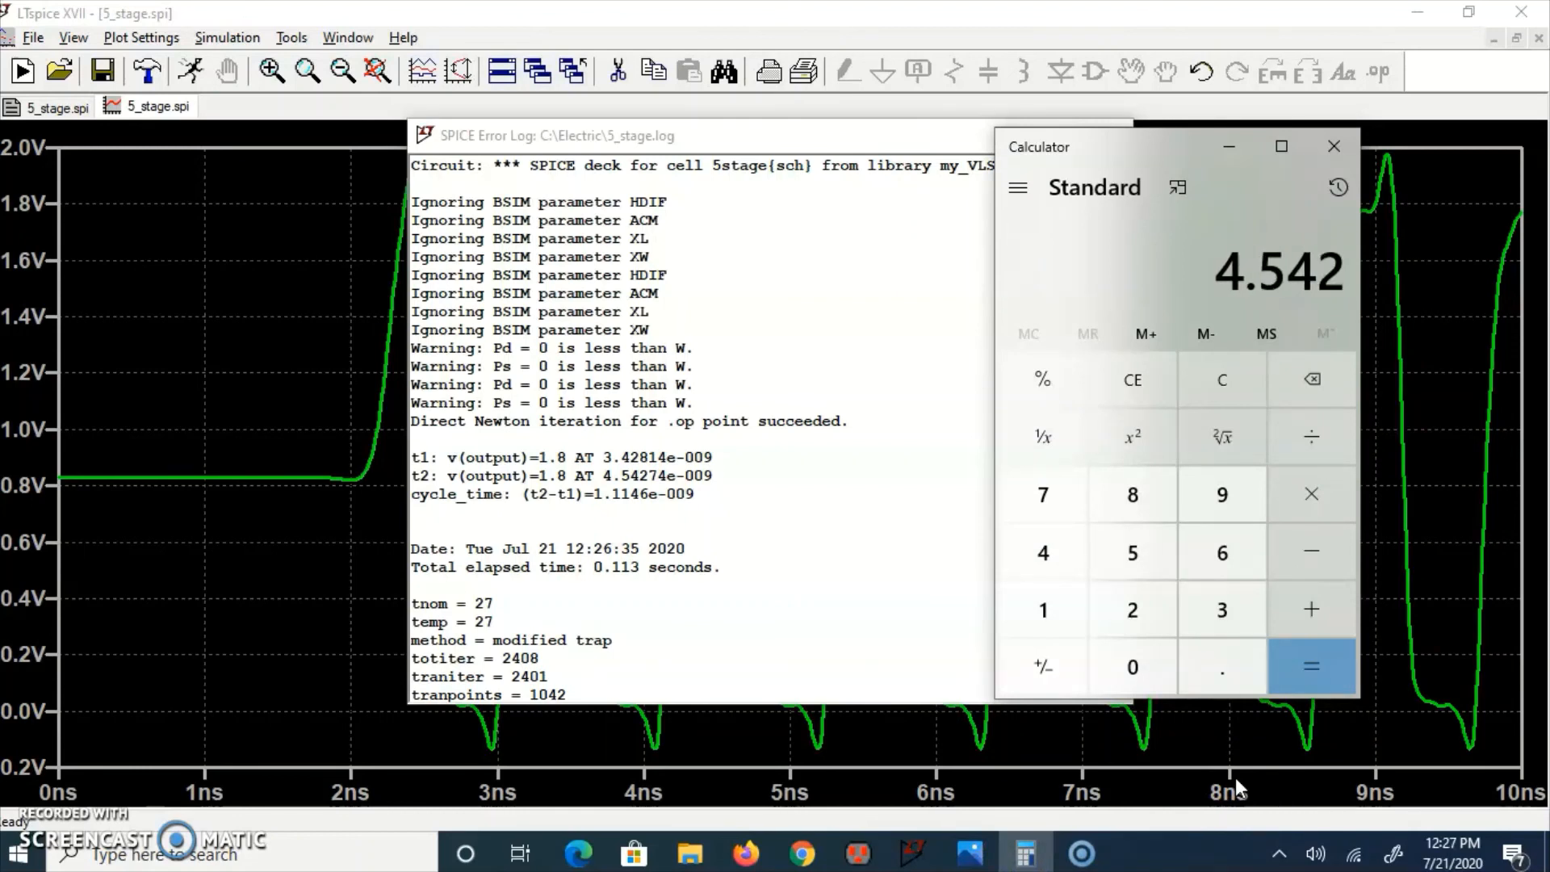
key("minus")
type("3")
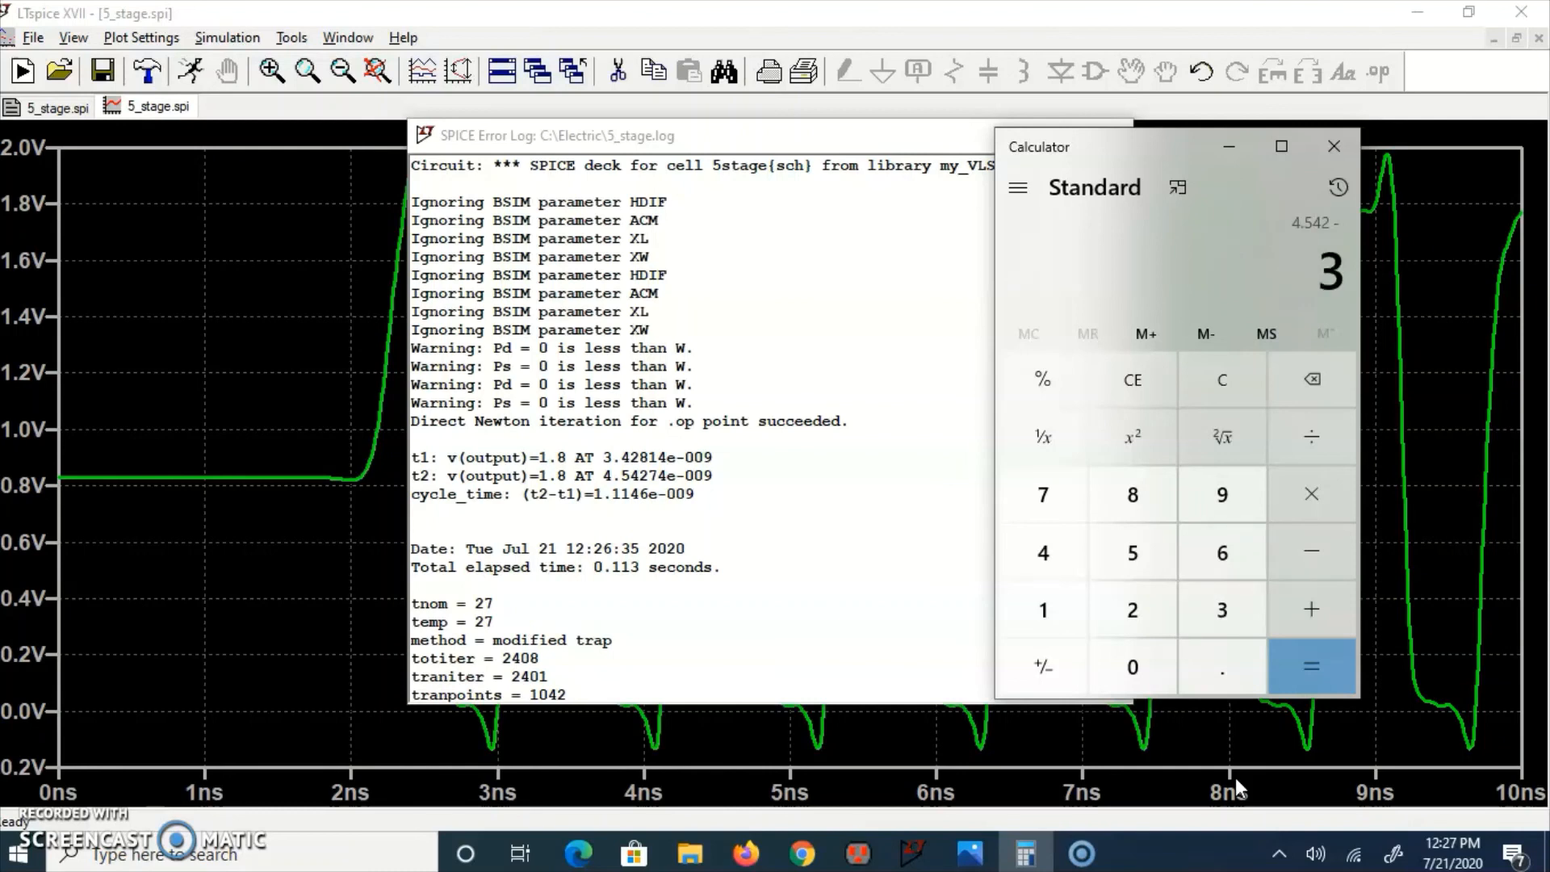
type(".42")
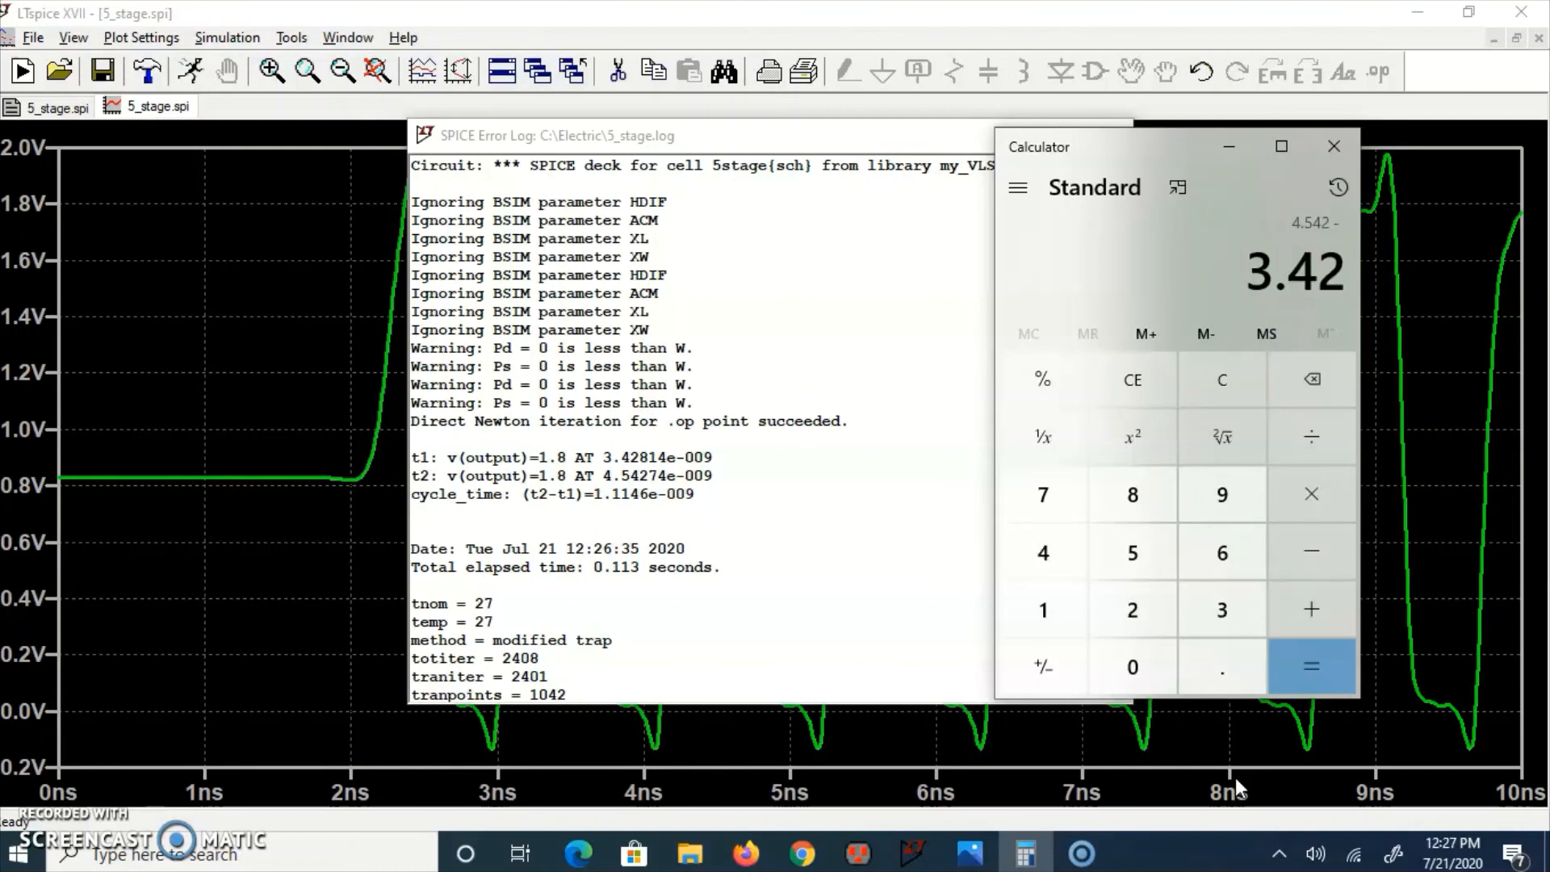
type("8")
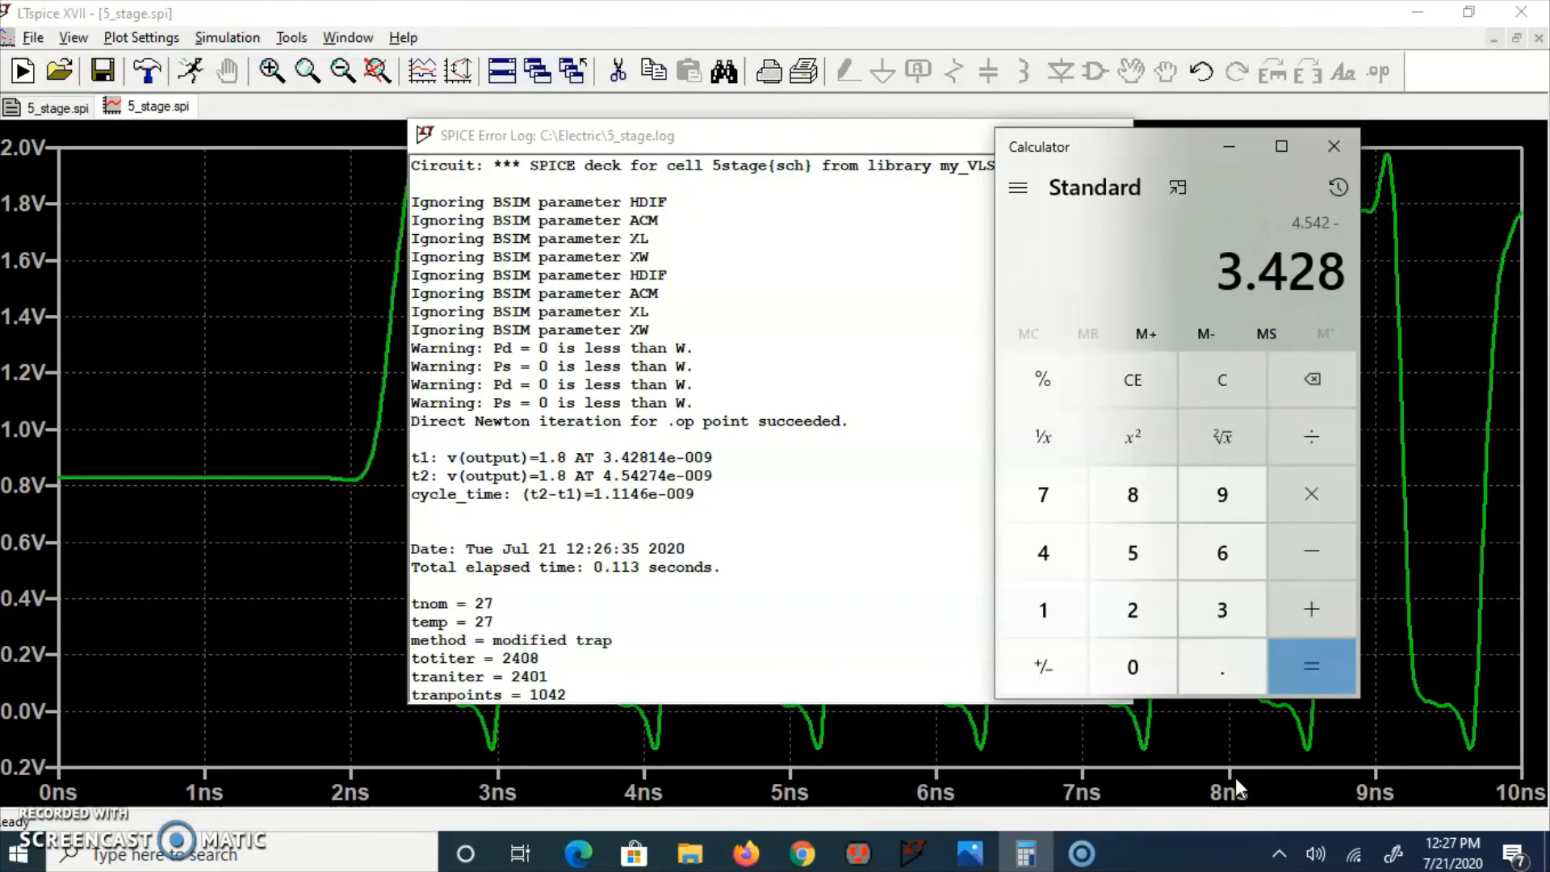
key("Return")
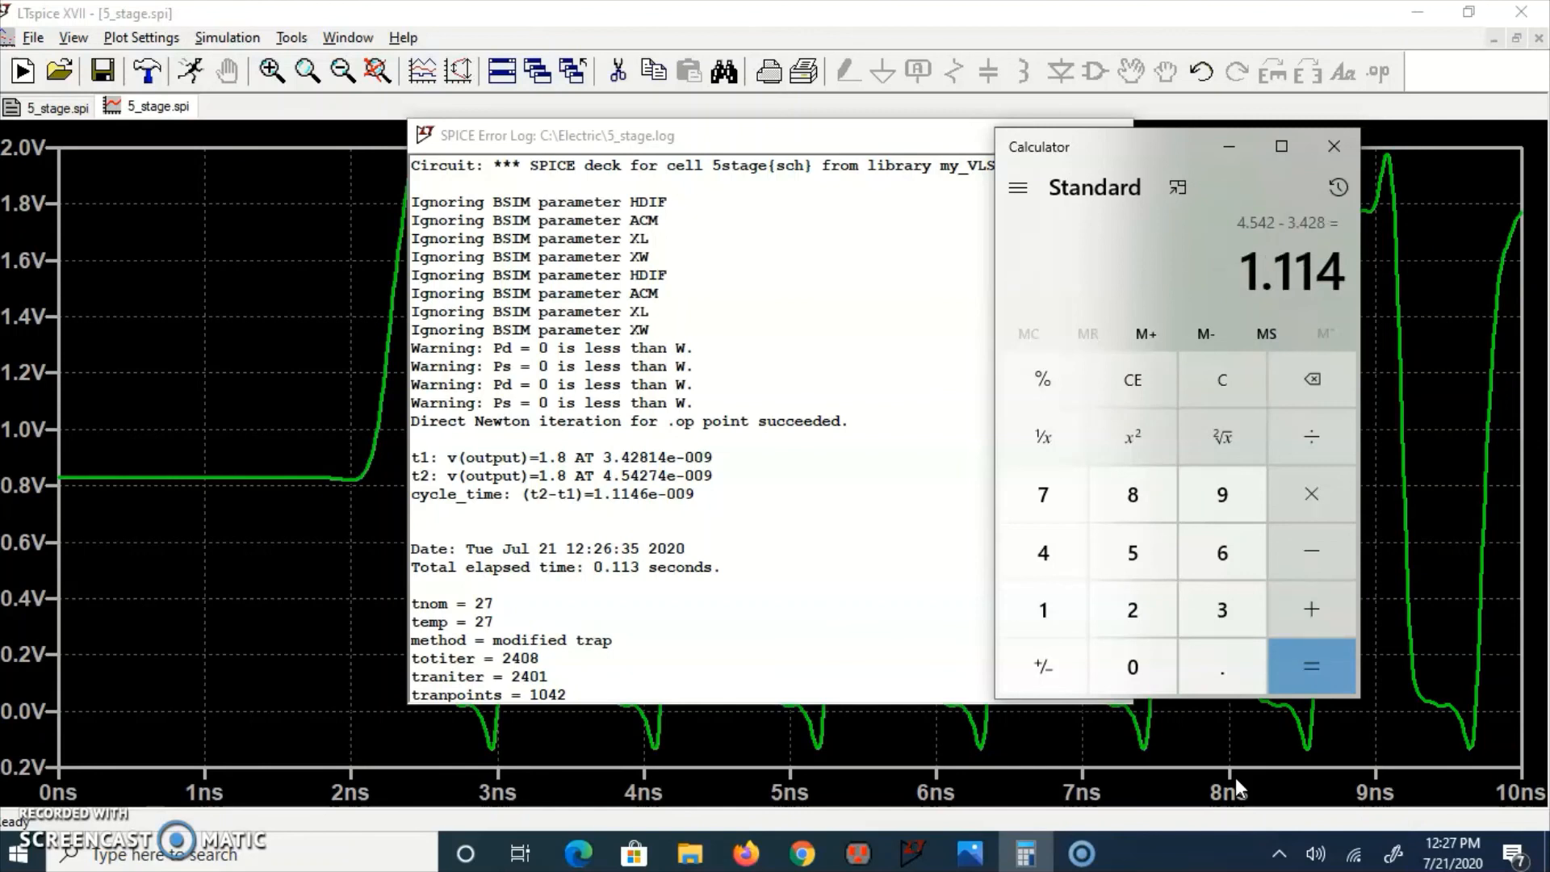
left_click(1049, 440)
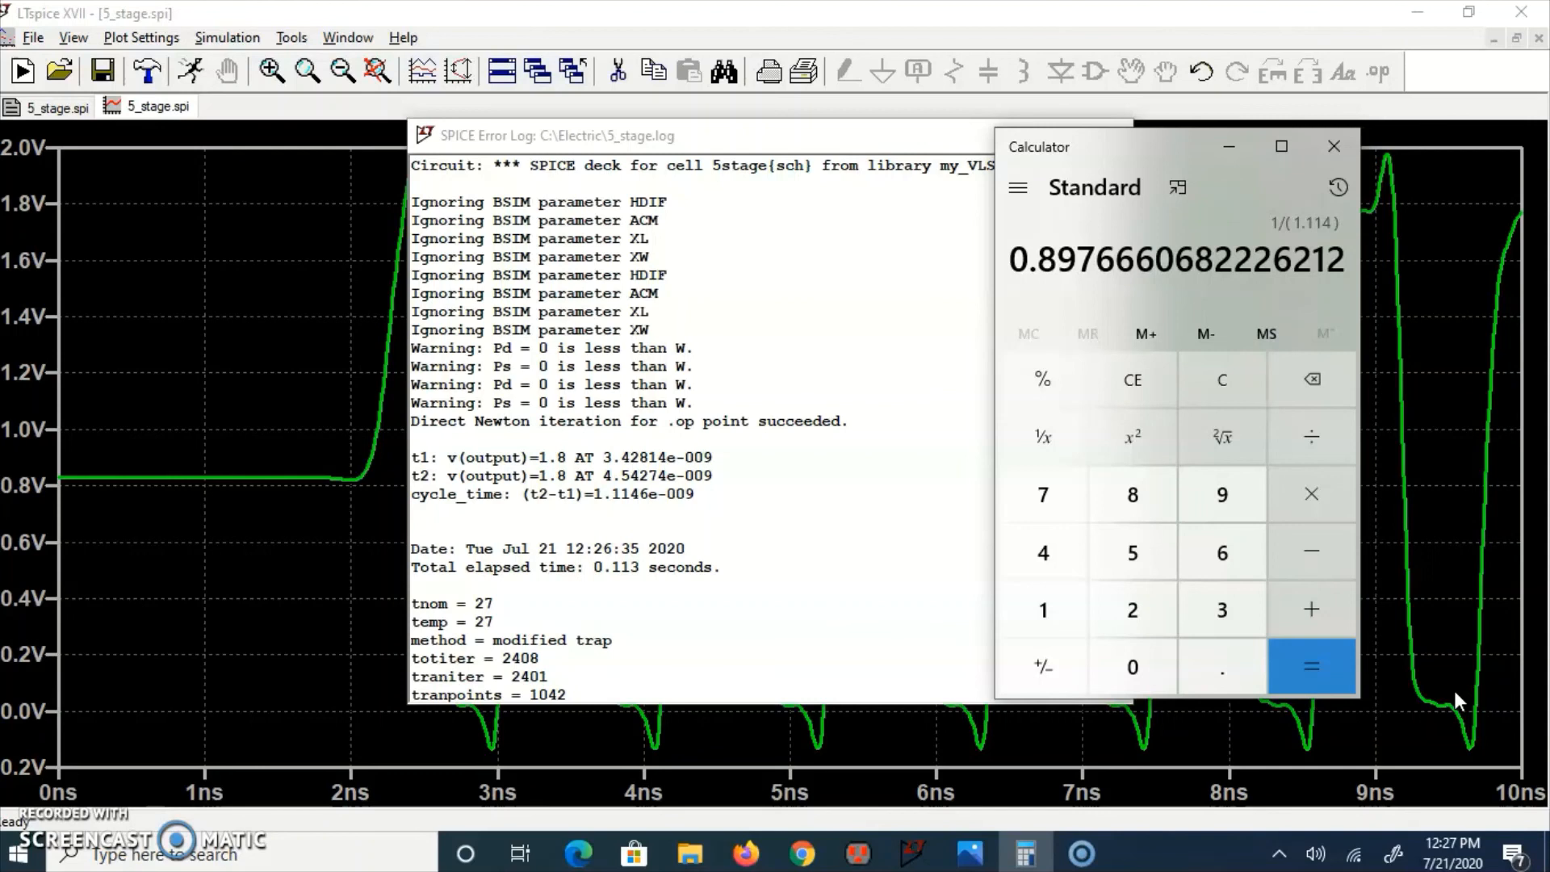
left_click(3, 798)
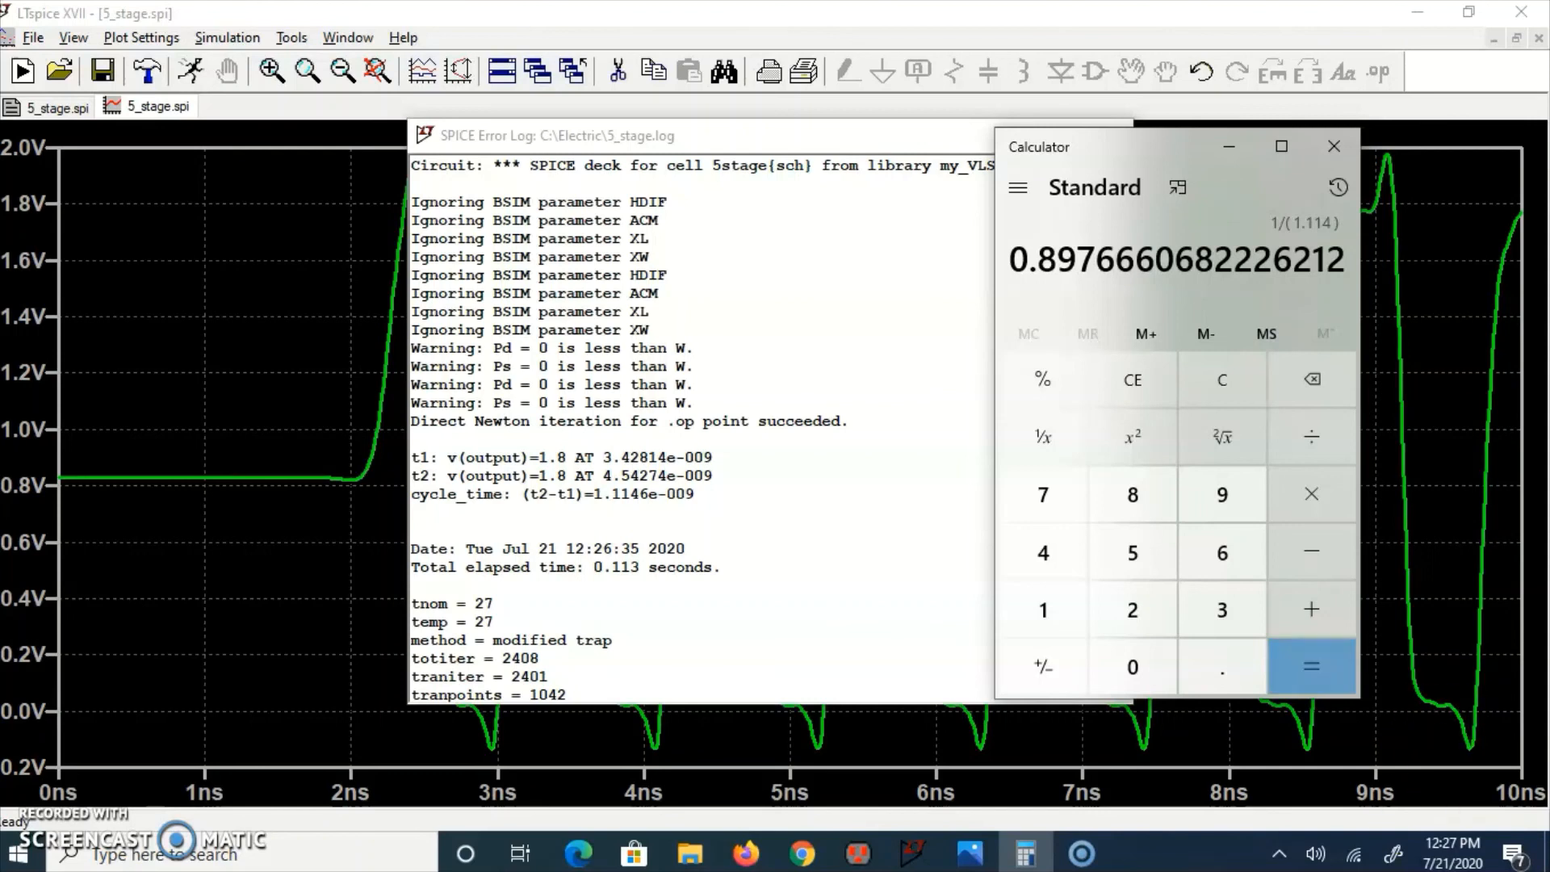